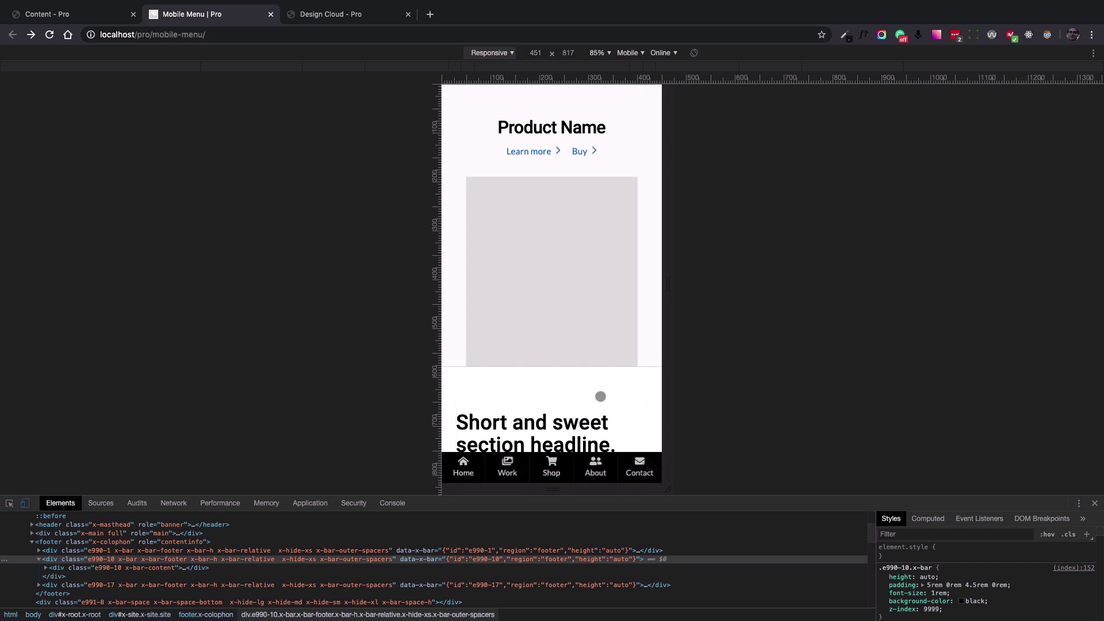
Examine how the fixed bottom icon menu behaves while the Mobile Menu page scrolls in the mobile preview.
scroll(584, 383, down, 2)
scroll(586, 385, up, 2)
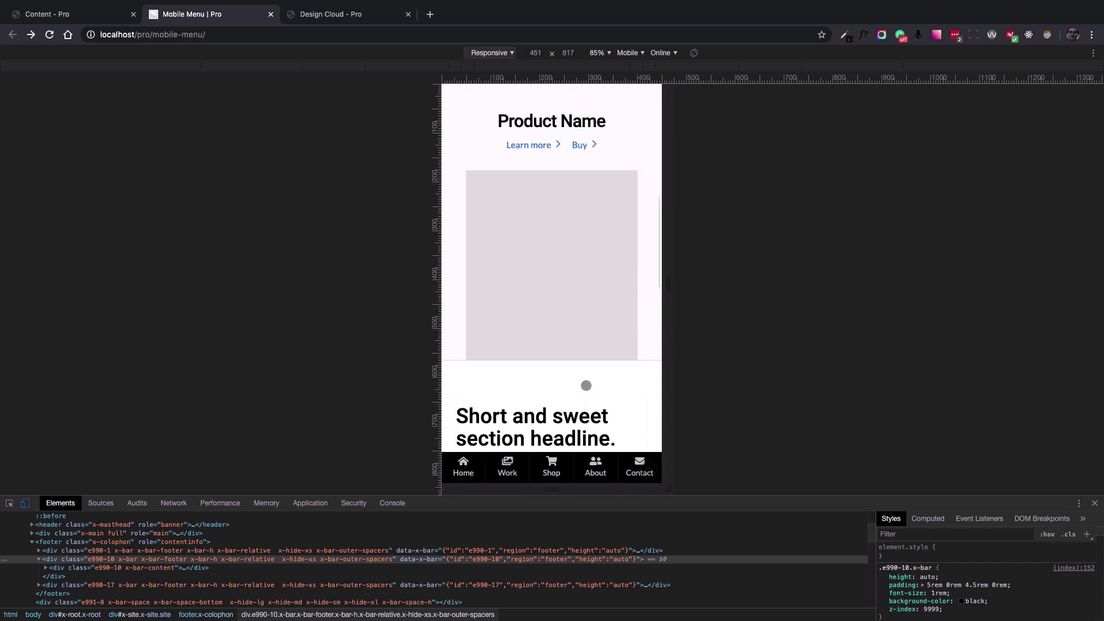
scroll(586, 385, up, 3)
scroll(586, 386, down, 1)
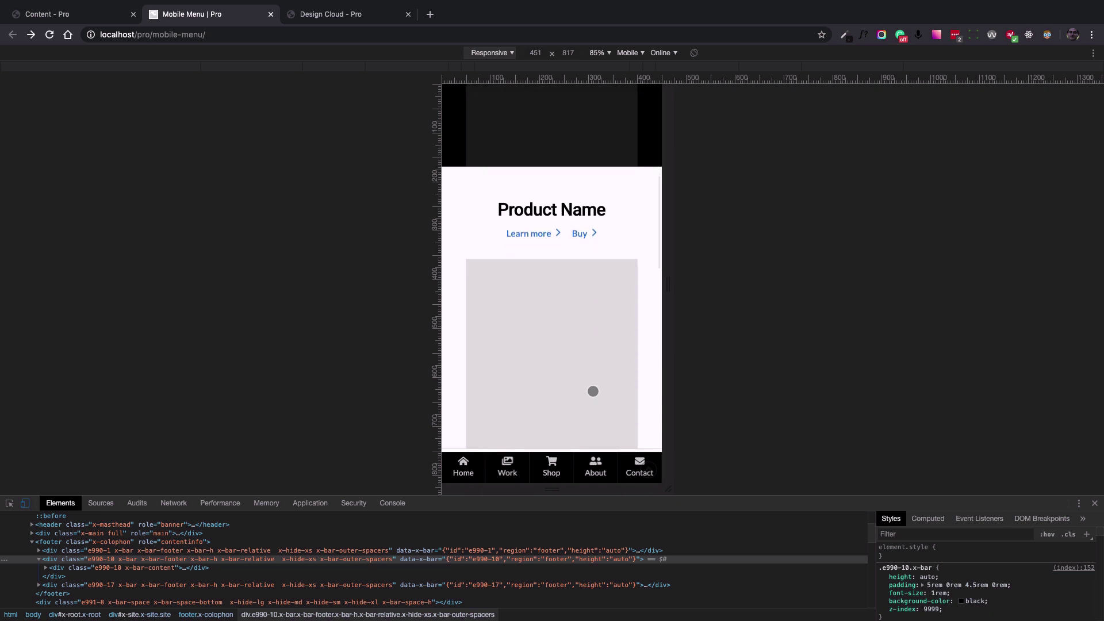
scroll(603, 341, down, 3)
scroll(602, 340, up, 3)
scroll(603, 341, up, 1)
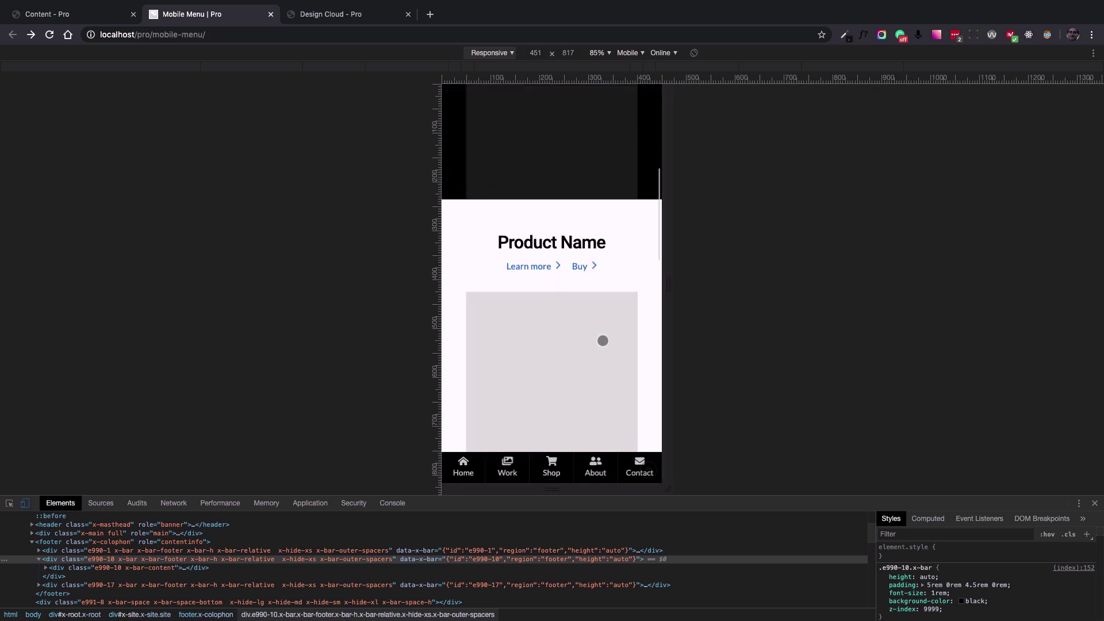
scroll(603, 340, up, 1)
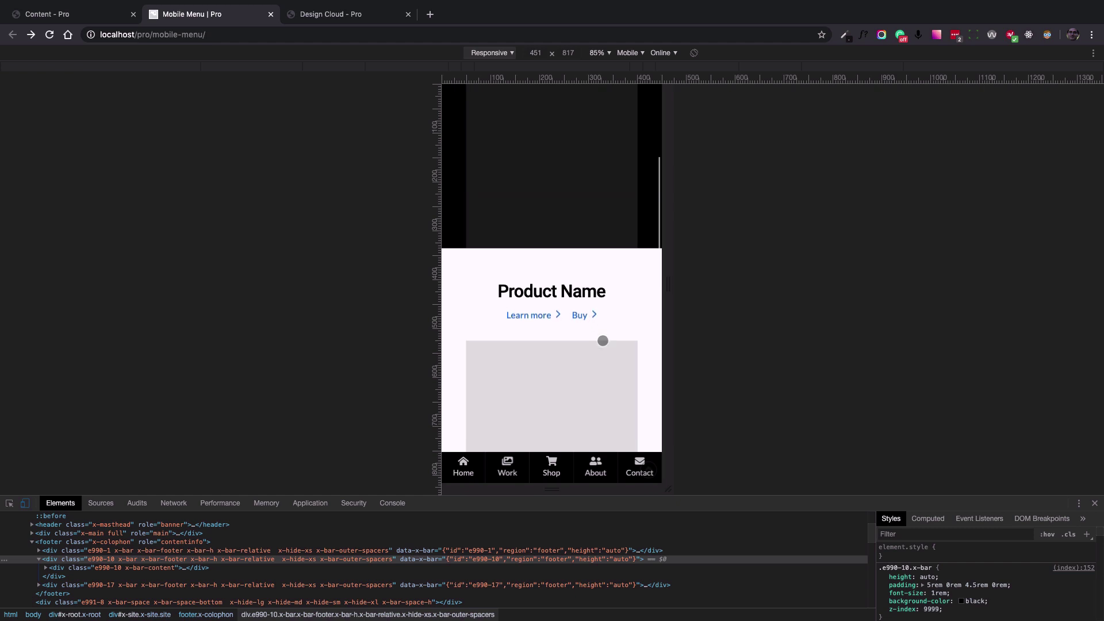
scroll(602, 340, down, 2)
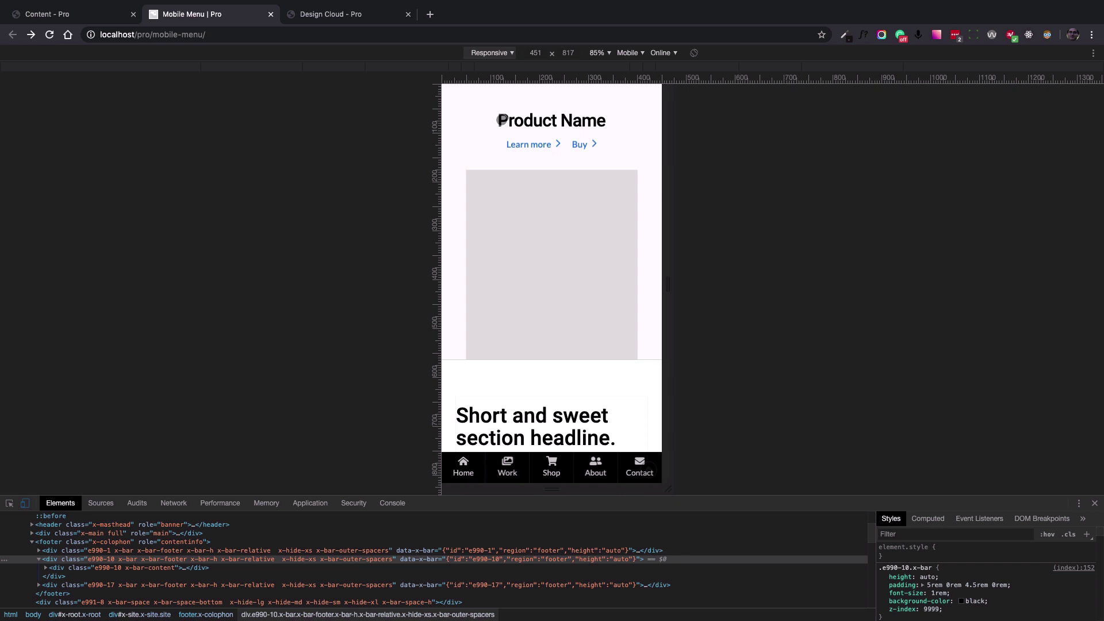
drag(501, 120, 500, 128)
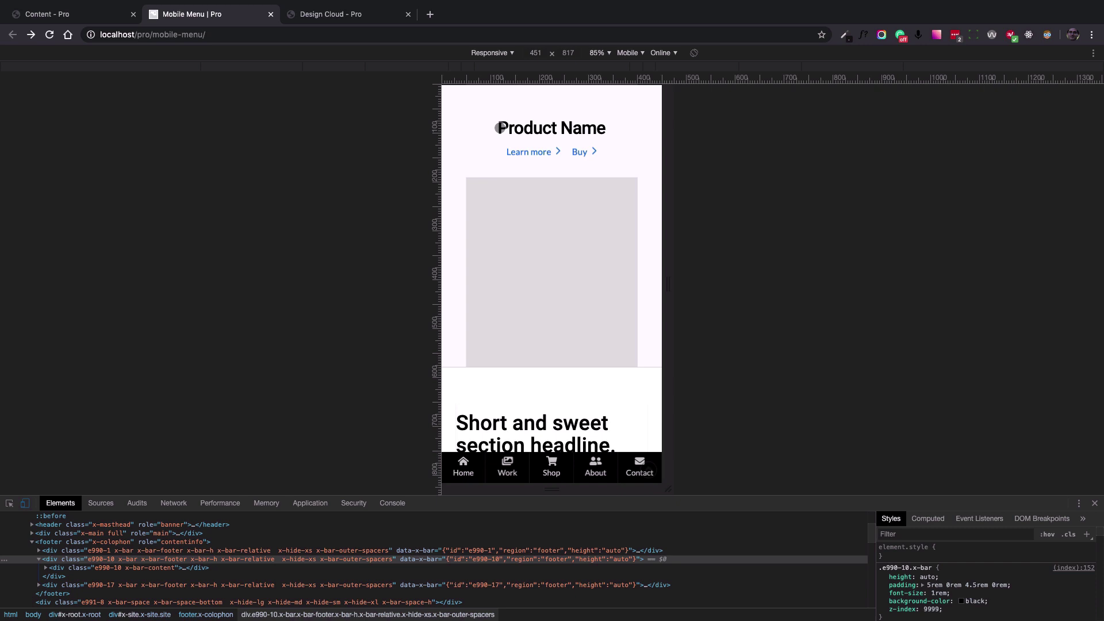
Browse the Content and Footers templates available in Design Cloud.
click(337, 17)
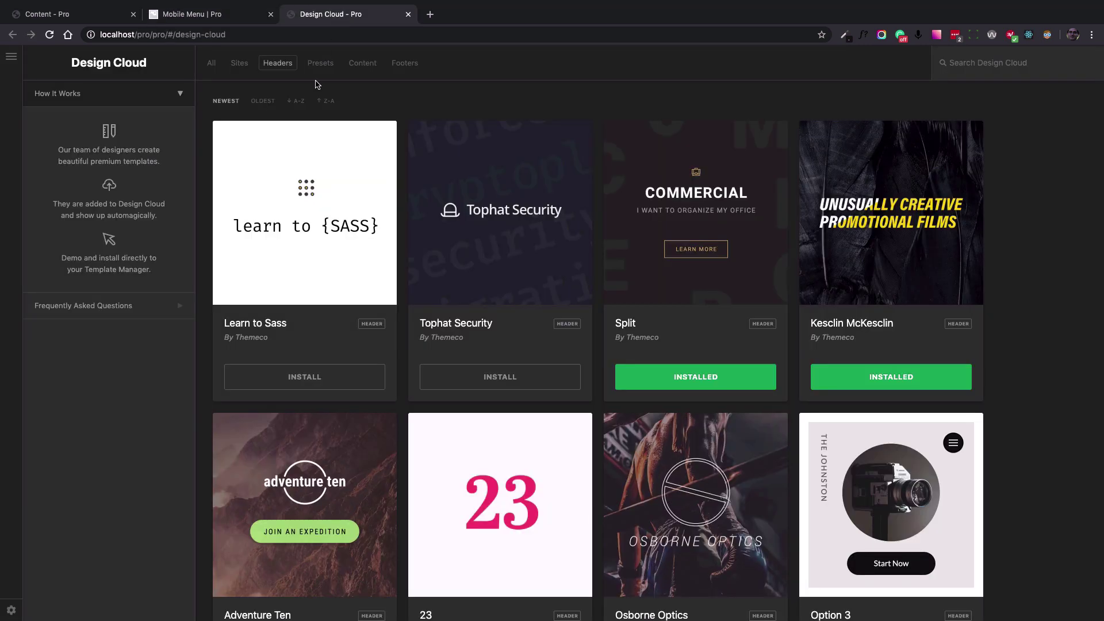
click(11, 59)
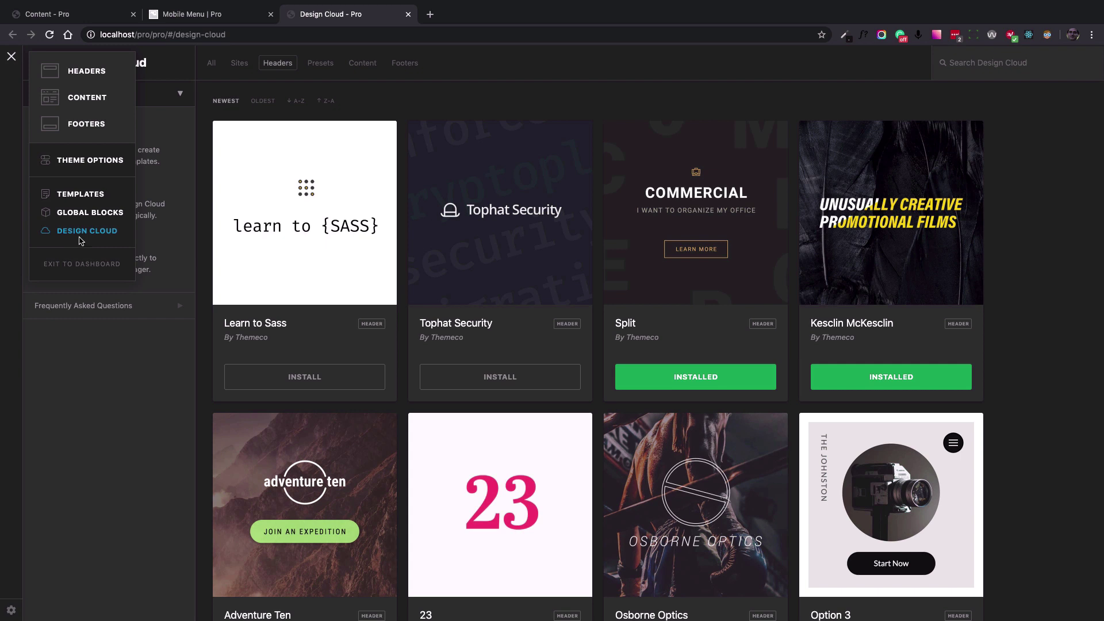
click(9, 226)
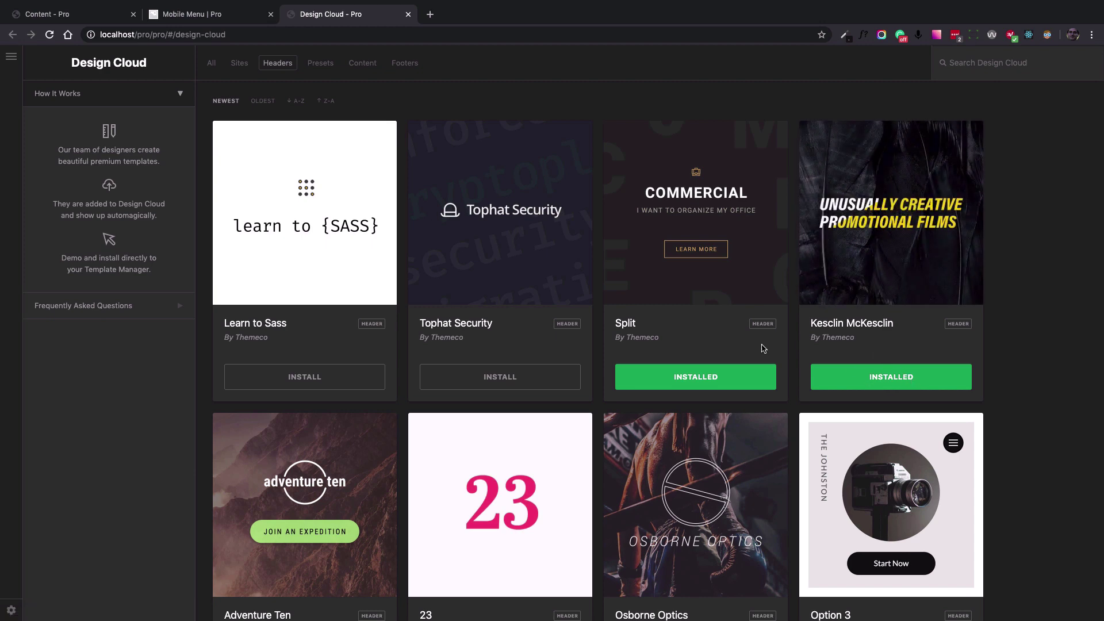
click(362, 64)
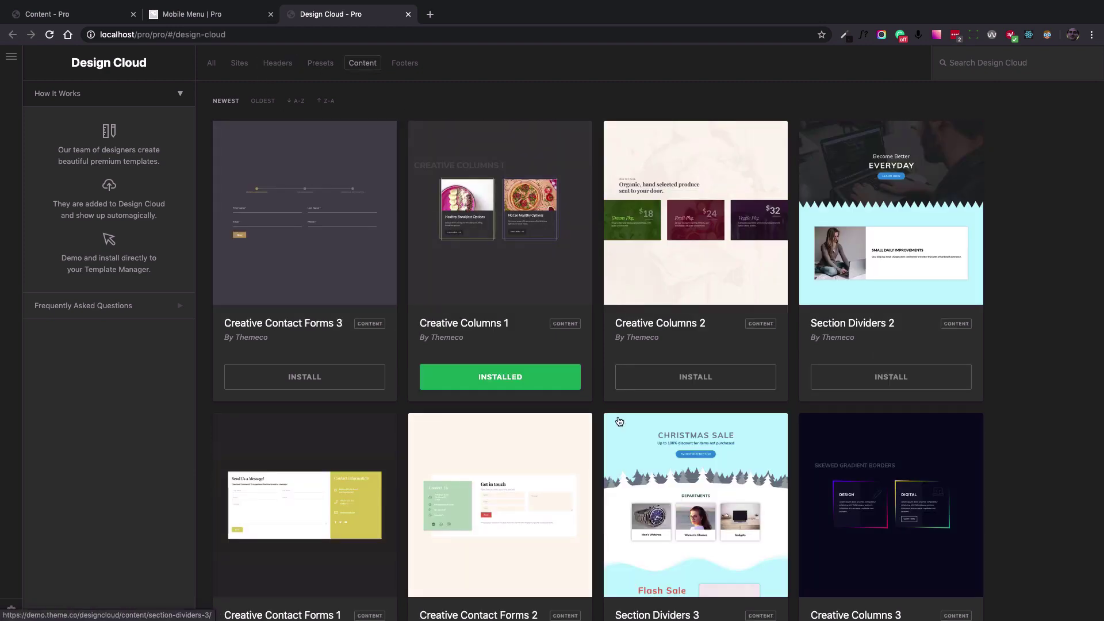
scroll(619, 422, down, 10)
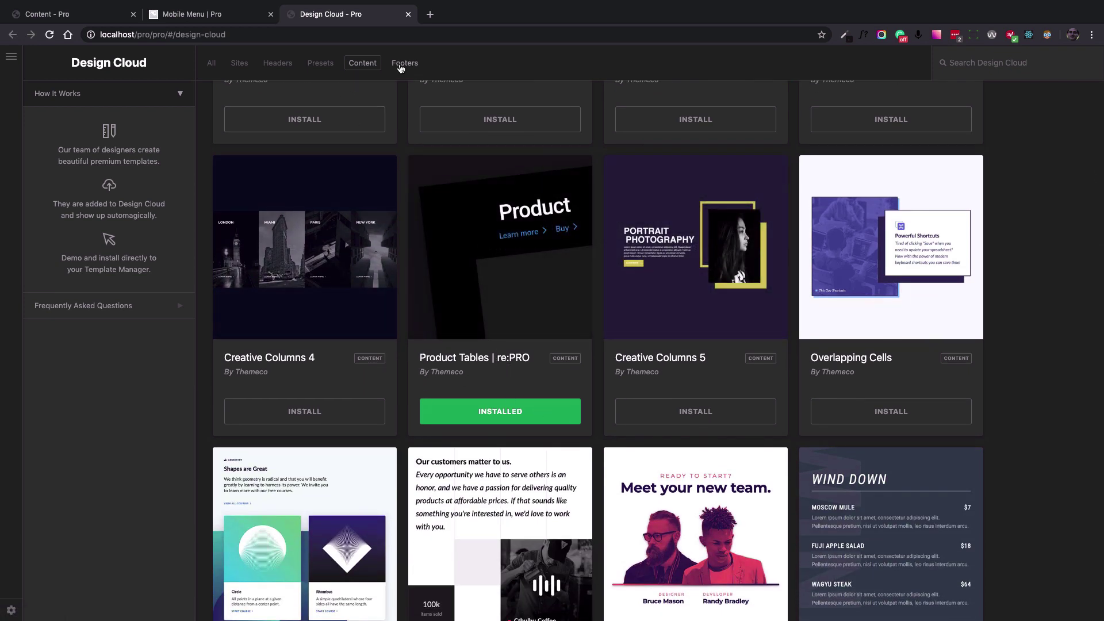
click(400, 65)
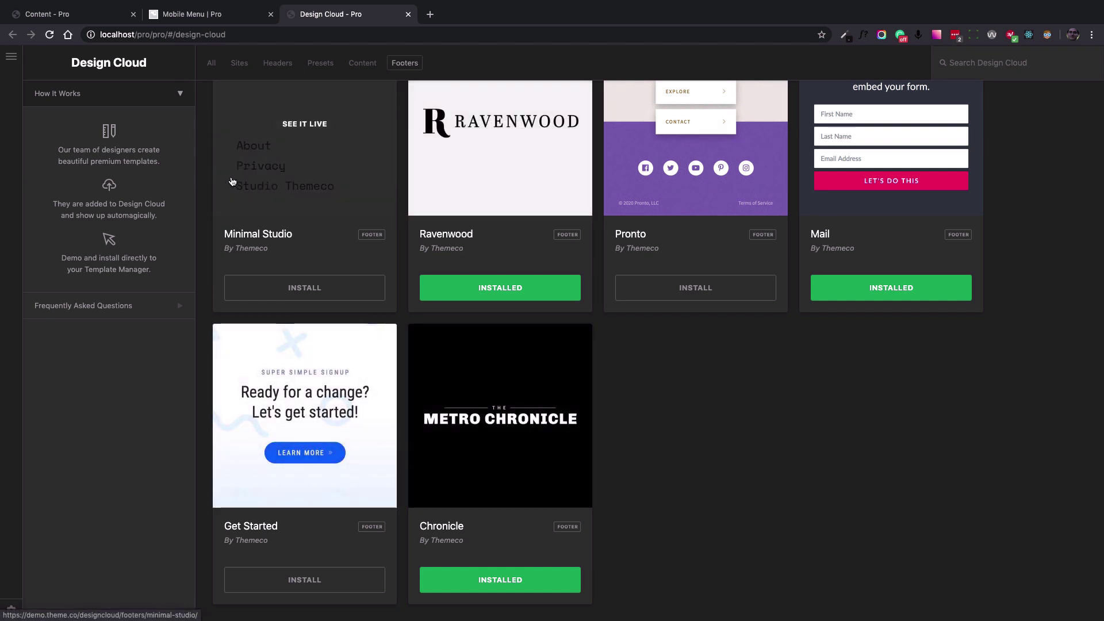
Create a new page titled "Phone Page" with the "Blank - No Container | Header, Footer" page template.
click(83, 18)
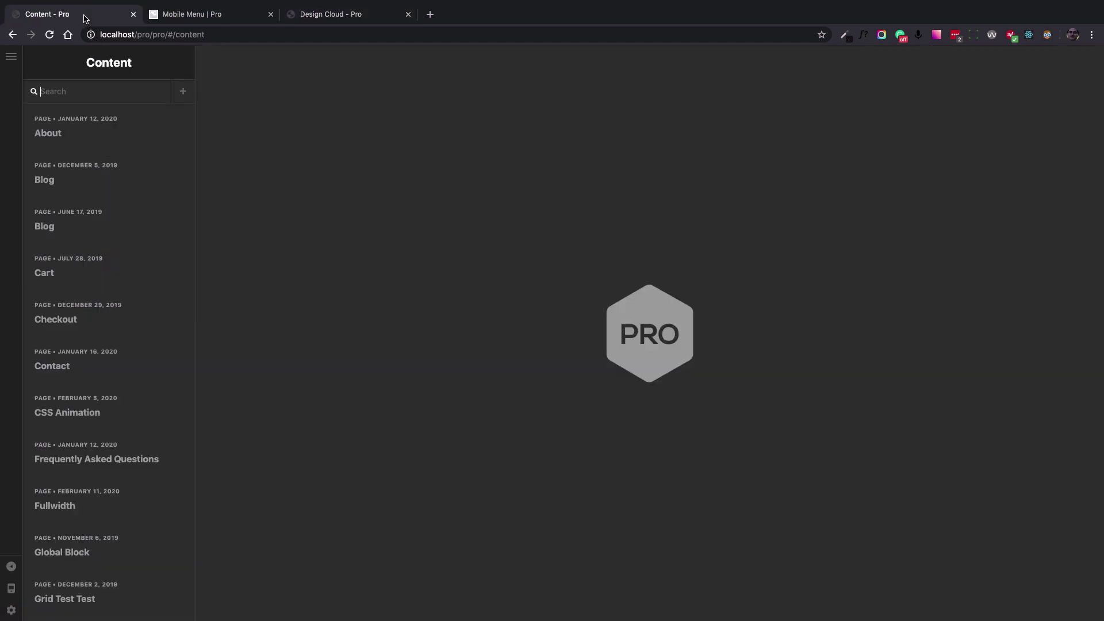
click(10, 58)
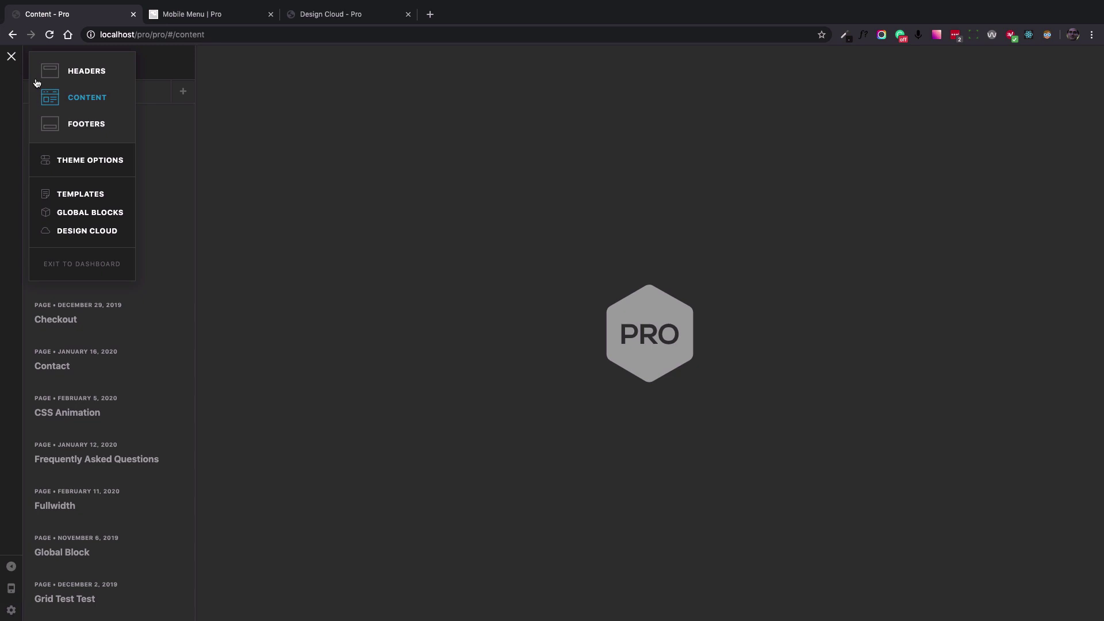
click(10, 150)
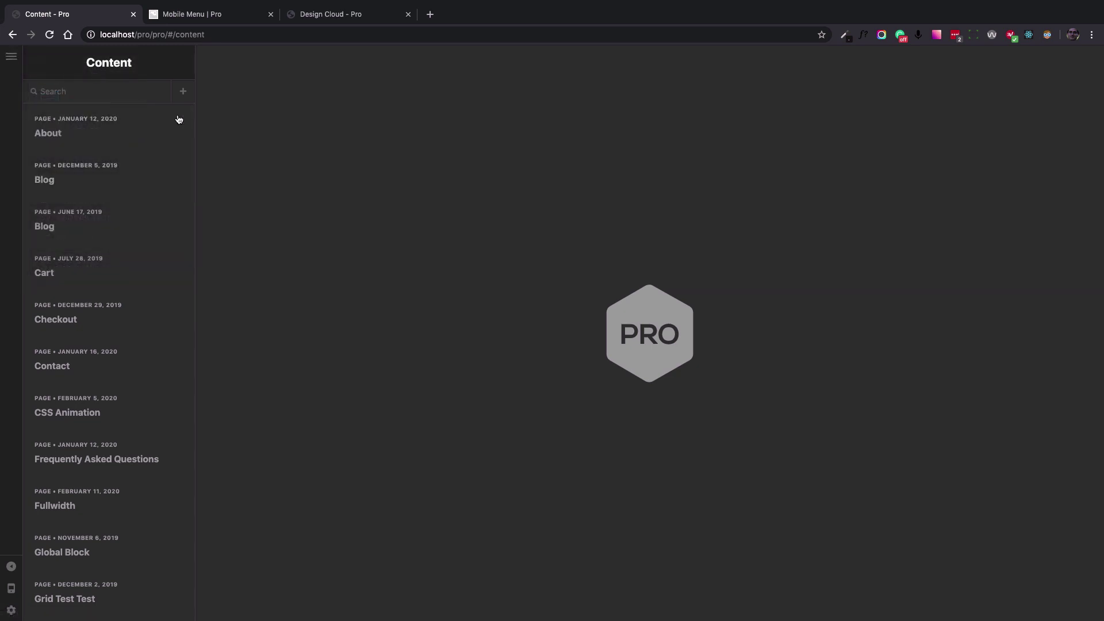
click(183, 92)
click(121, 136)
text(Phone Page)
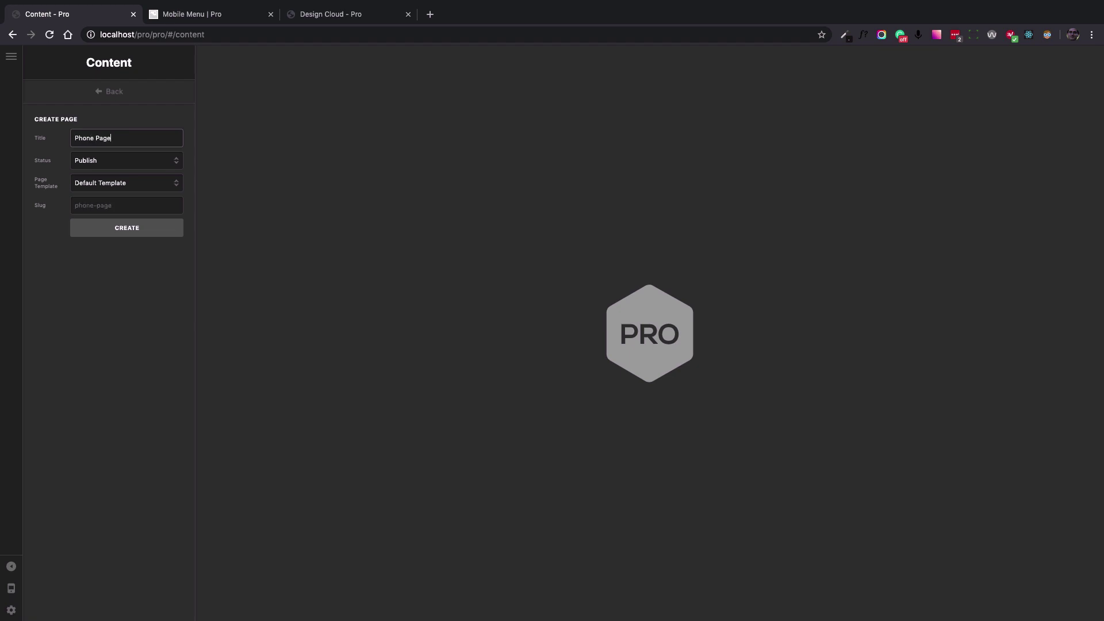
click(163, 184)
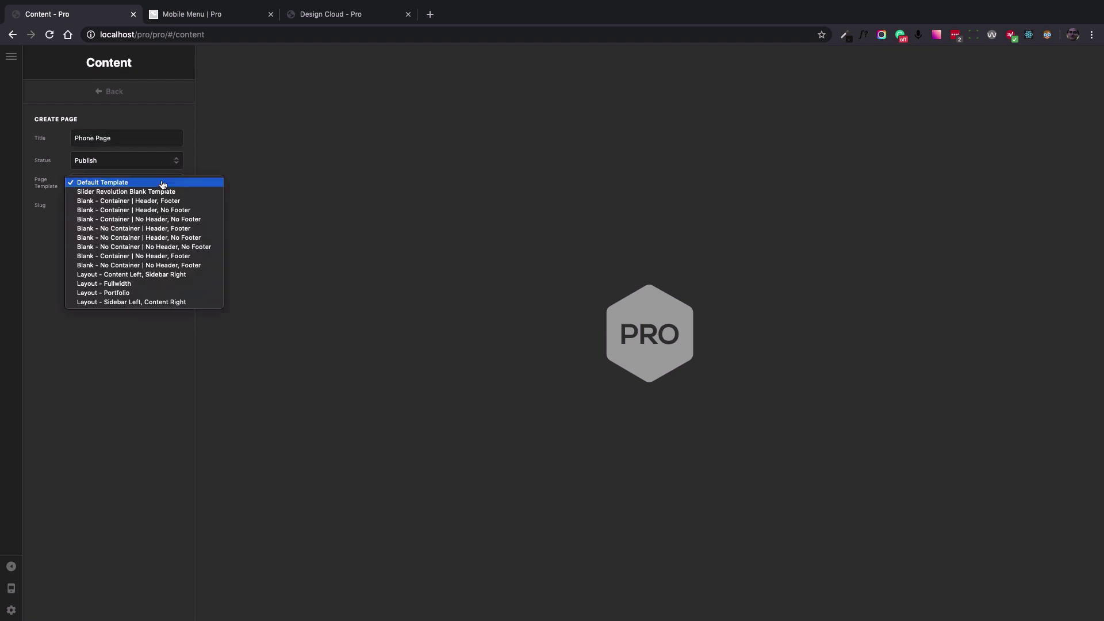
click(165, 229)
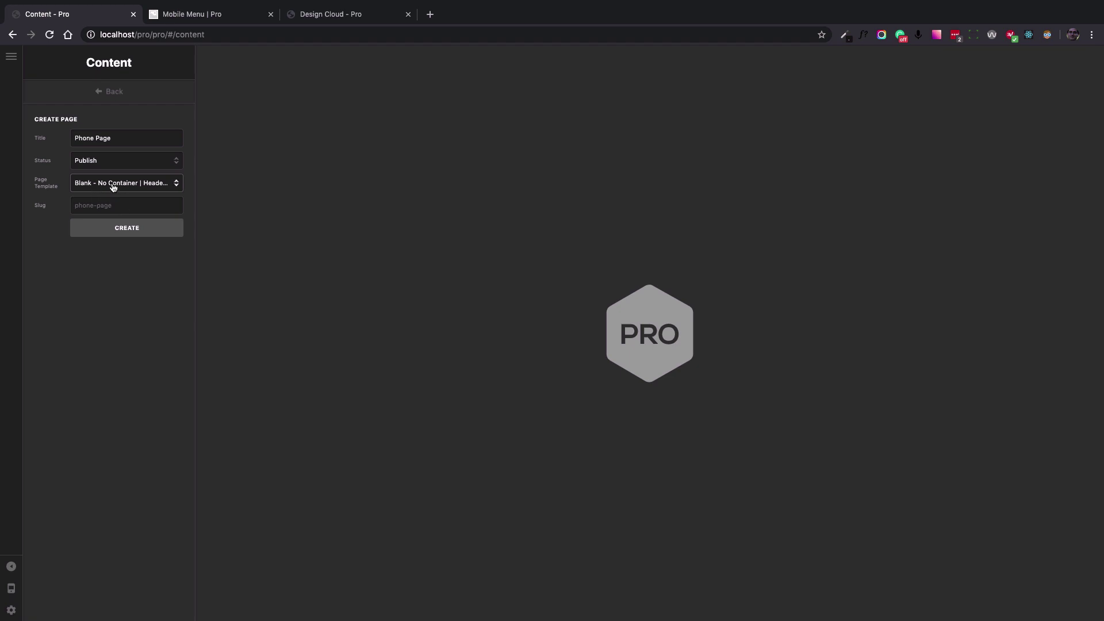
click(121, 230)
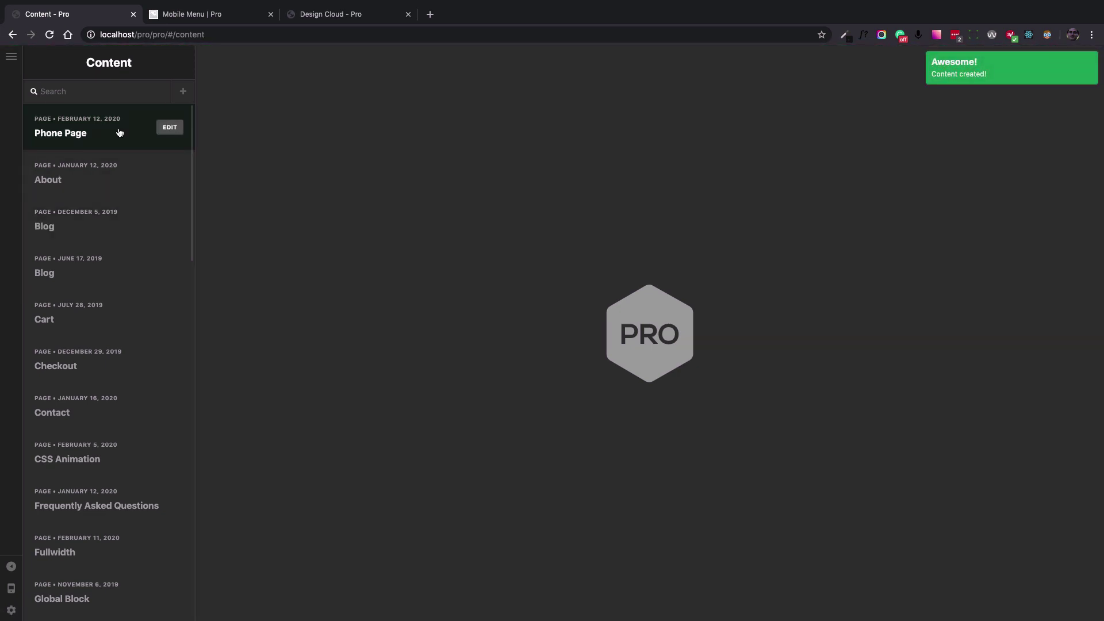
Insert the "Product Tables | re:PRO" template into Phone Page's layout and save the page.
click(172, 130)
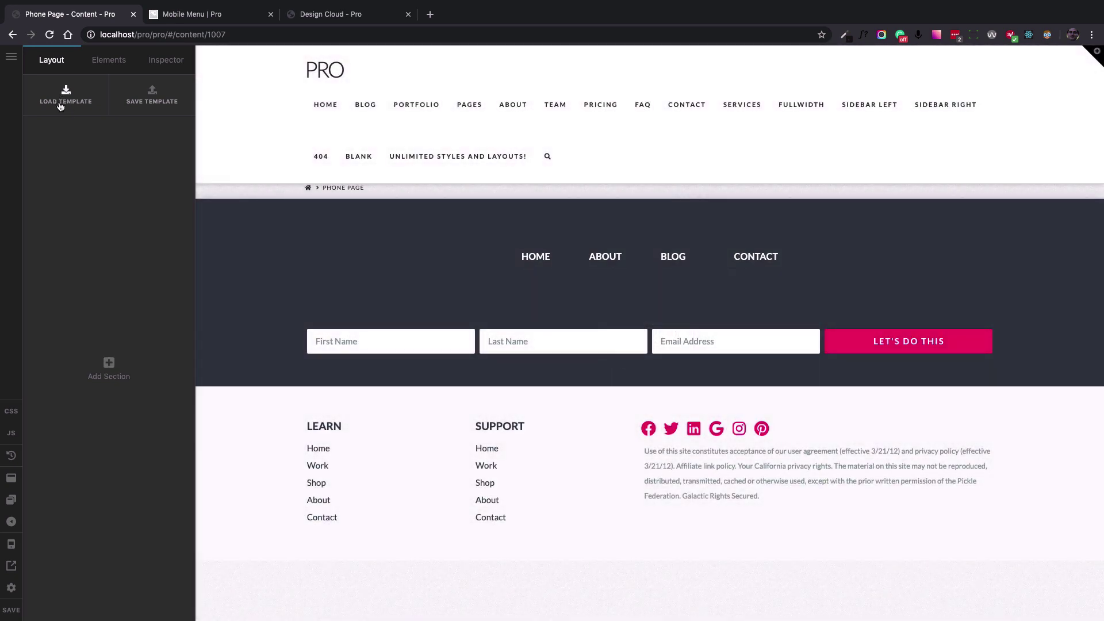
click(60, 106)
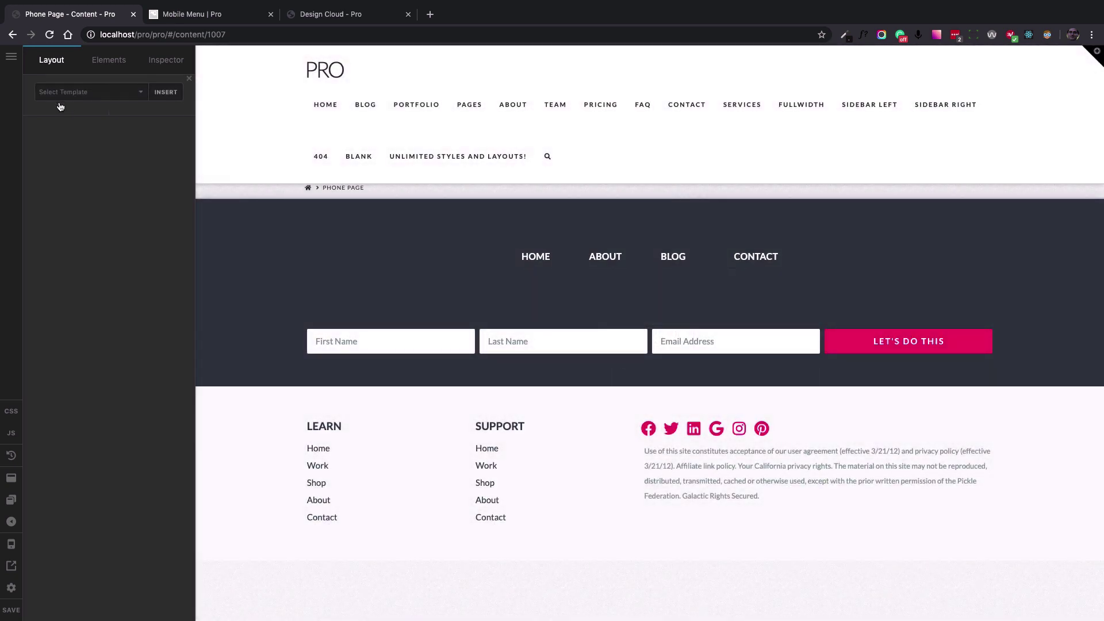
click(142, 99)
scroll(122, 144, down, 5)
scroll(119, 144, down, 5)
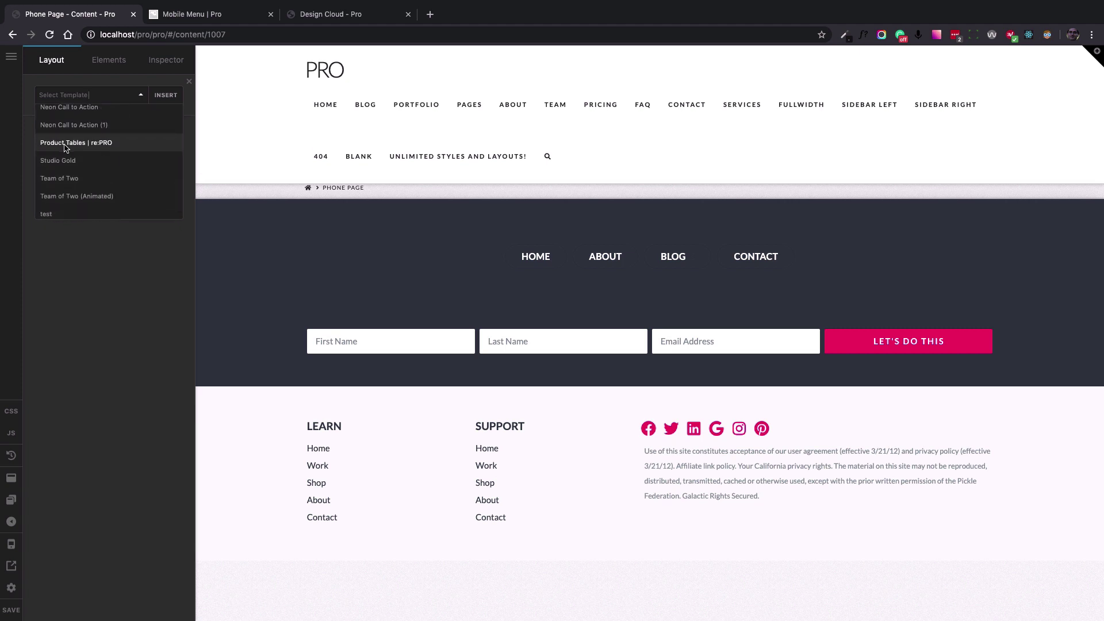
click(65, 149)
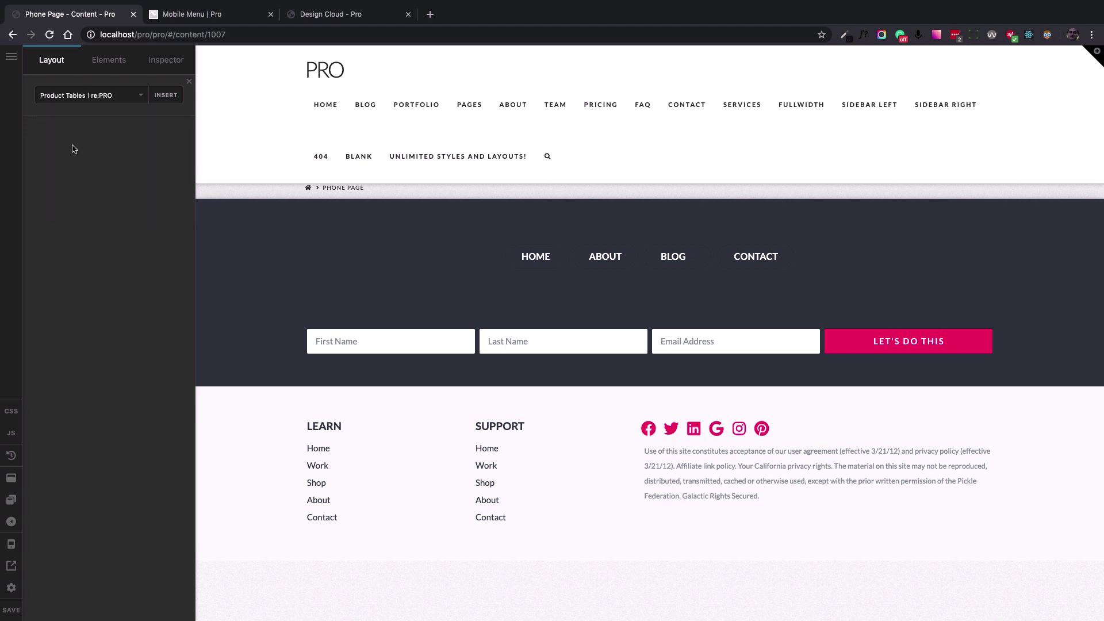
click(165, 95)
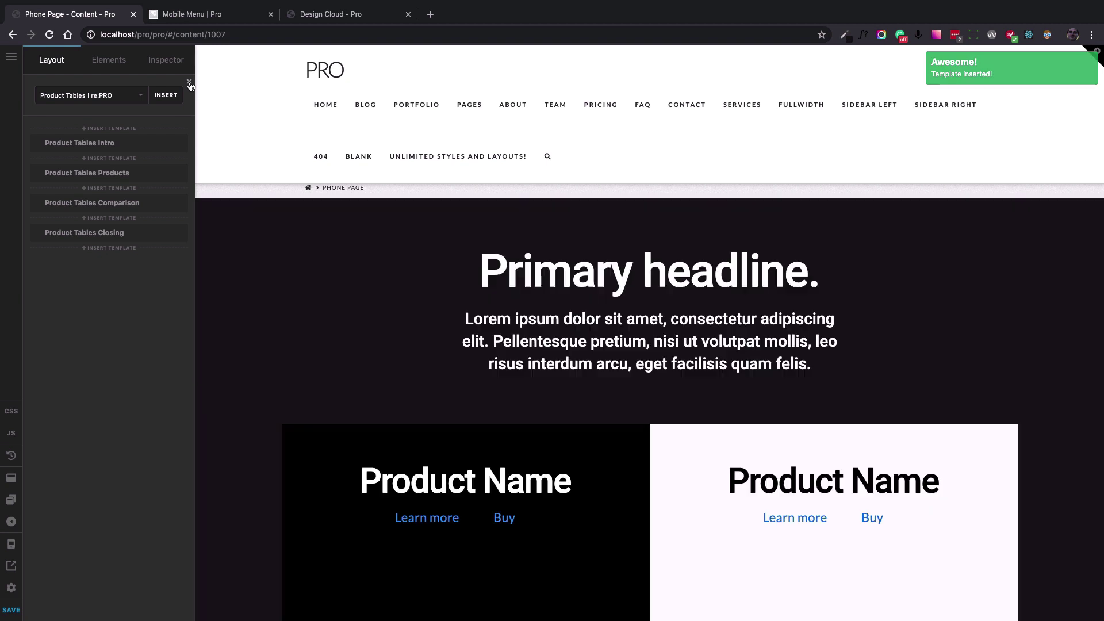
click(190, 83)
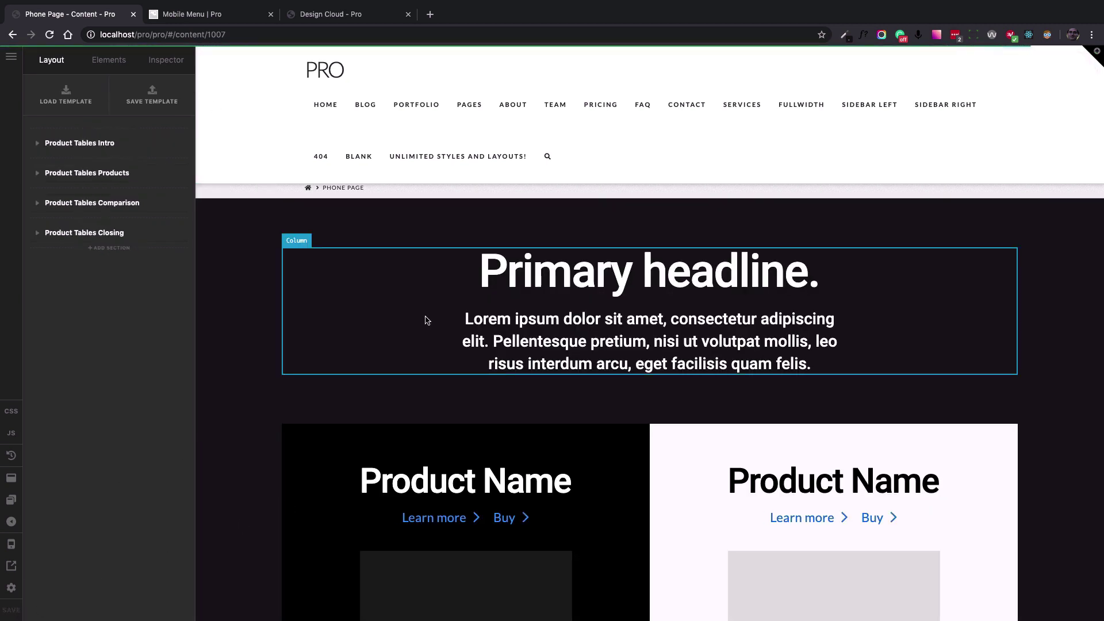
click(48, 36)
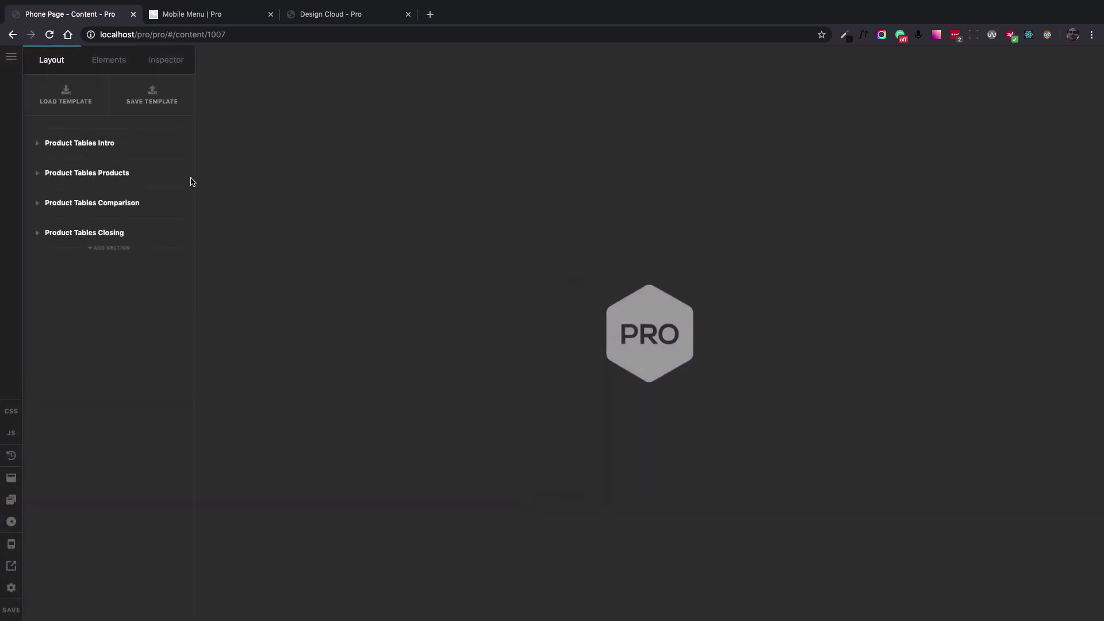
Create a footer named "Phone Footer" from the Chronicle template.
click(12, 59)
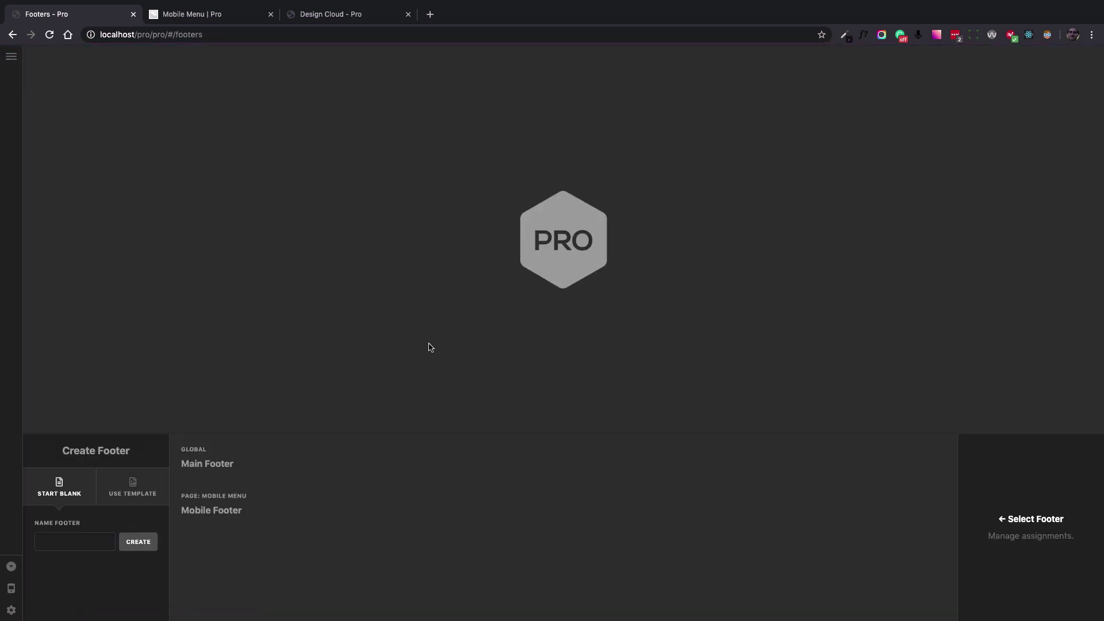
click(149, 494)
click(114, 544)
click(78, 561)
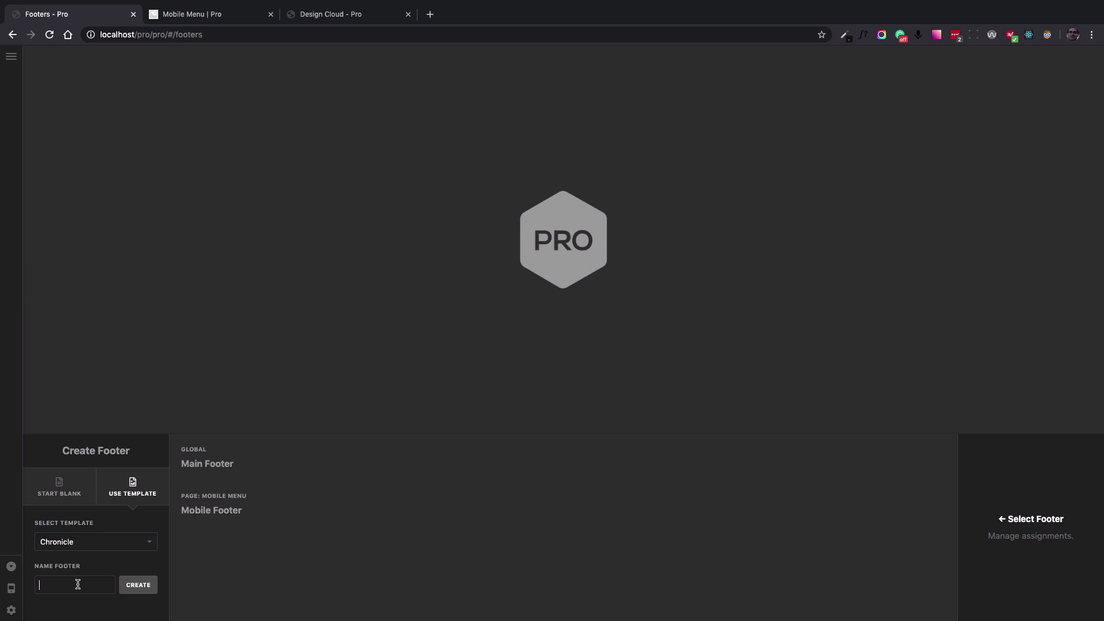
click(78, 584)
text(Phone )
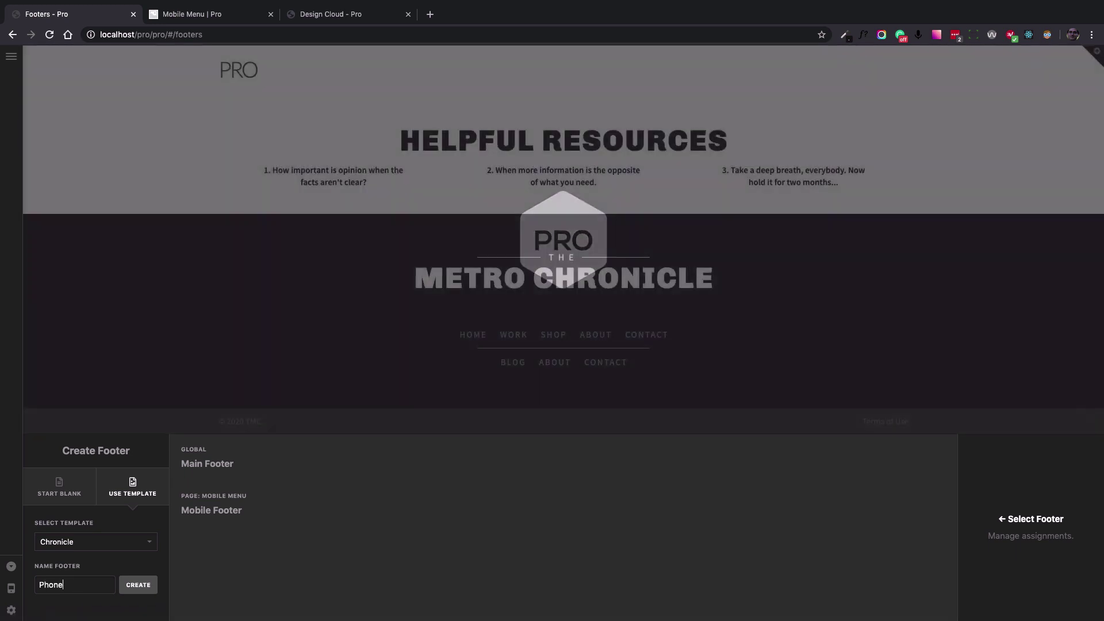
text(Footer)
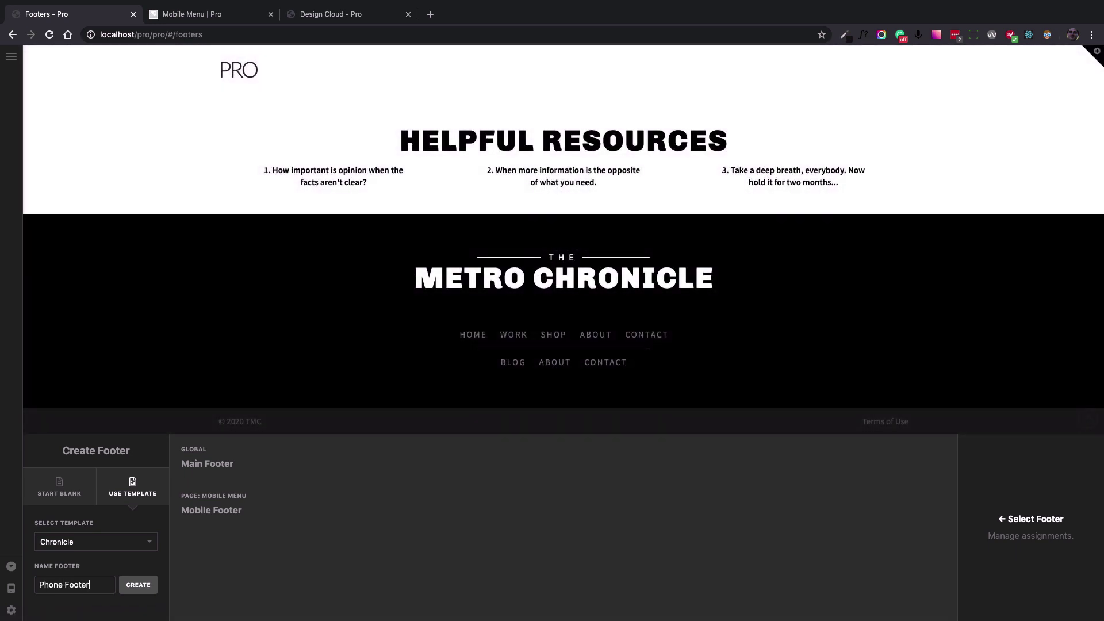
click(141, 586)
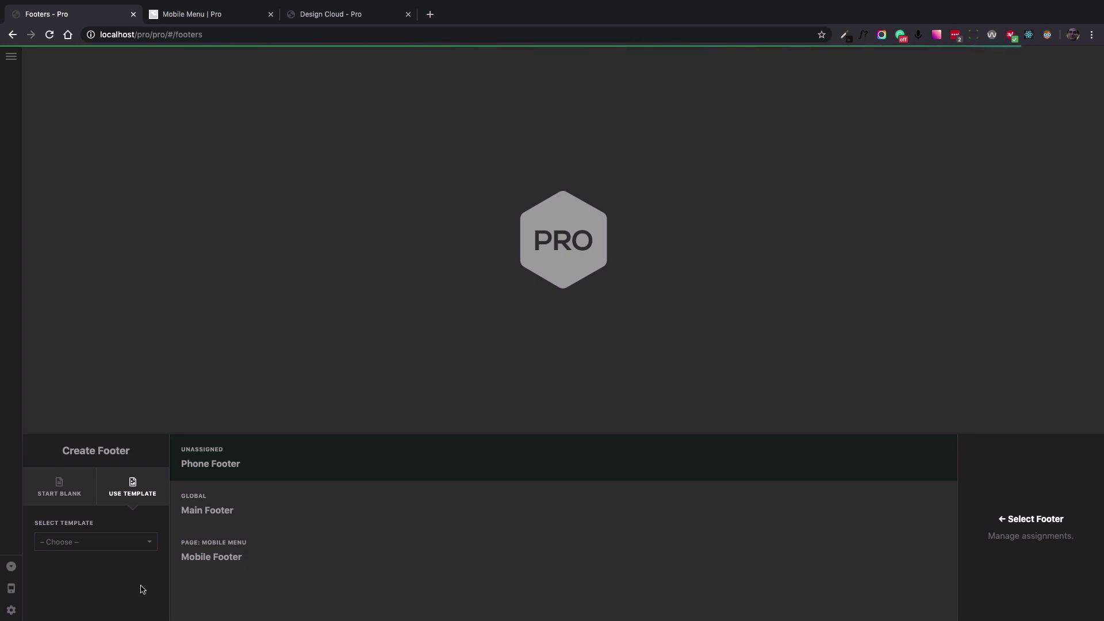
Assign Phone Footer to Phone Page, finding the page by searching for "phone".
click(543, 468)
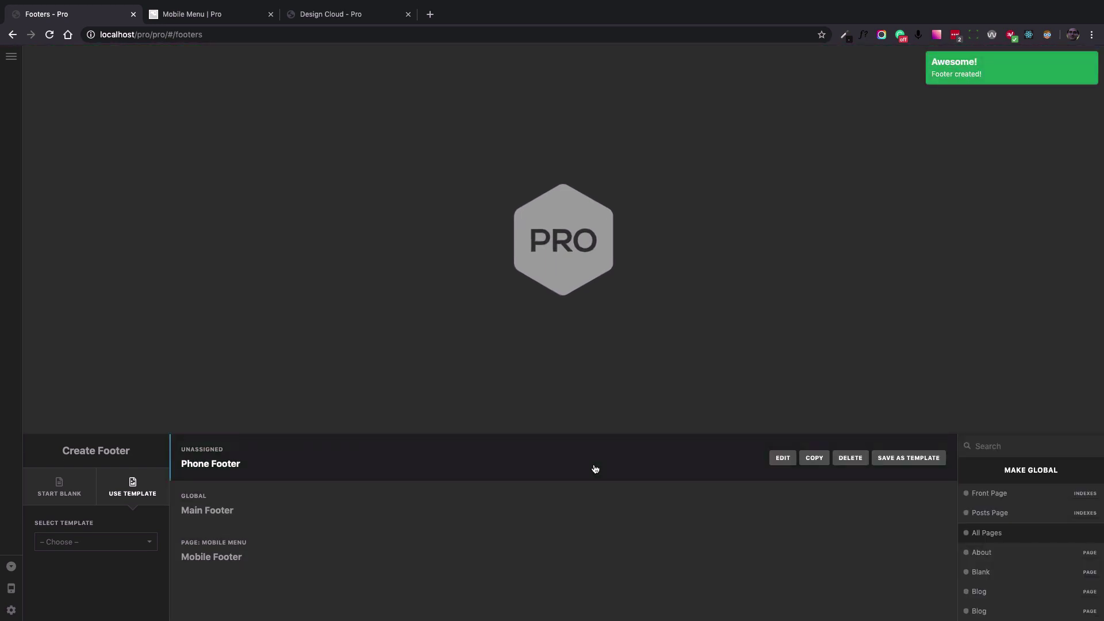
click(1037, 451)
text(phone)
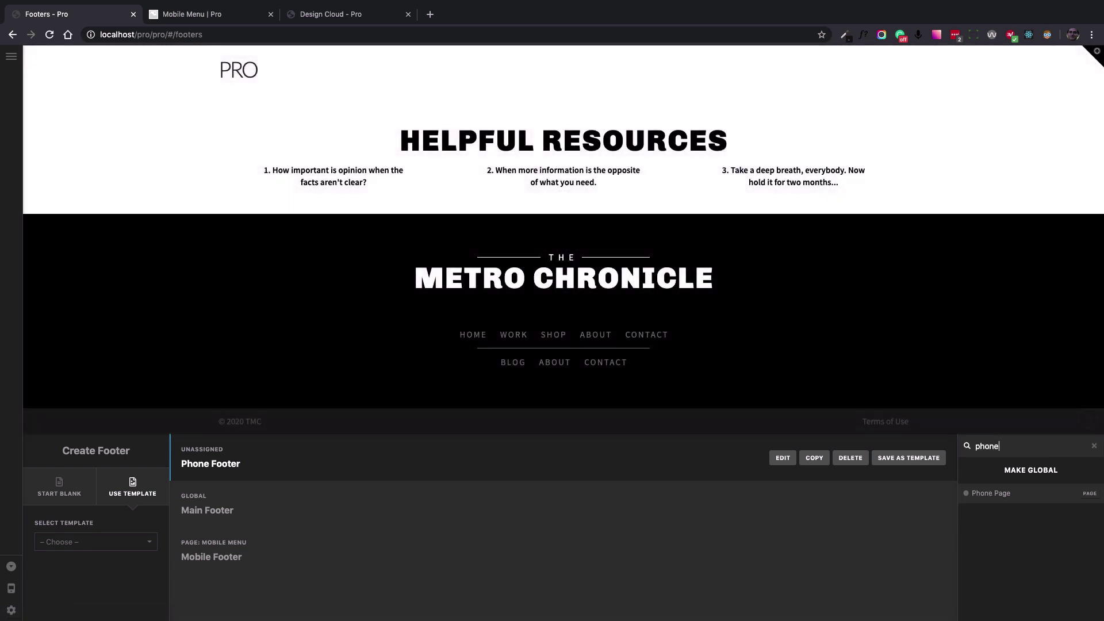
click(1040, 500)
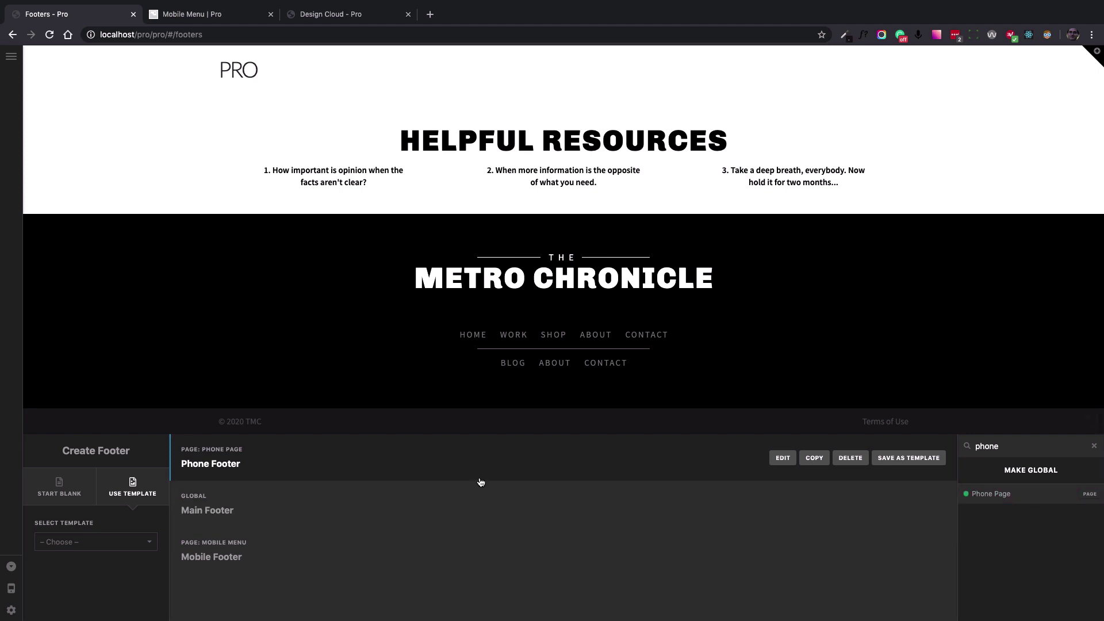
Create a header named "Phone Header" from the Kesclin McKleskin template.
click(11, 55)
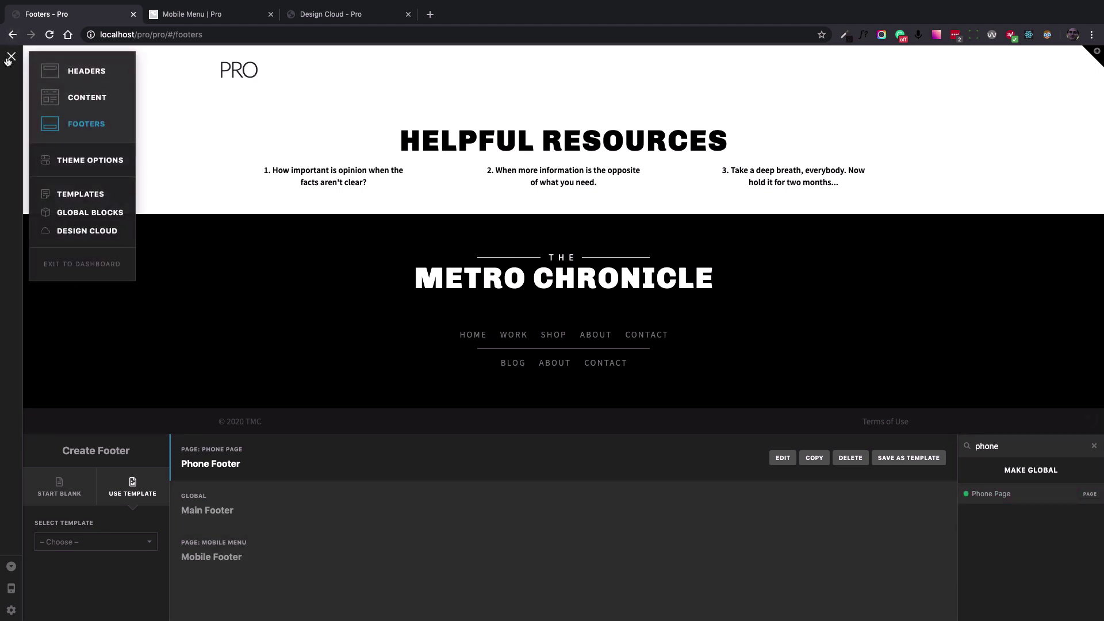
click(81, 73)
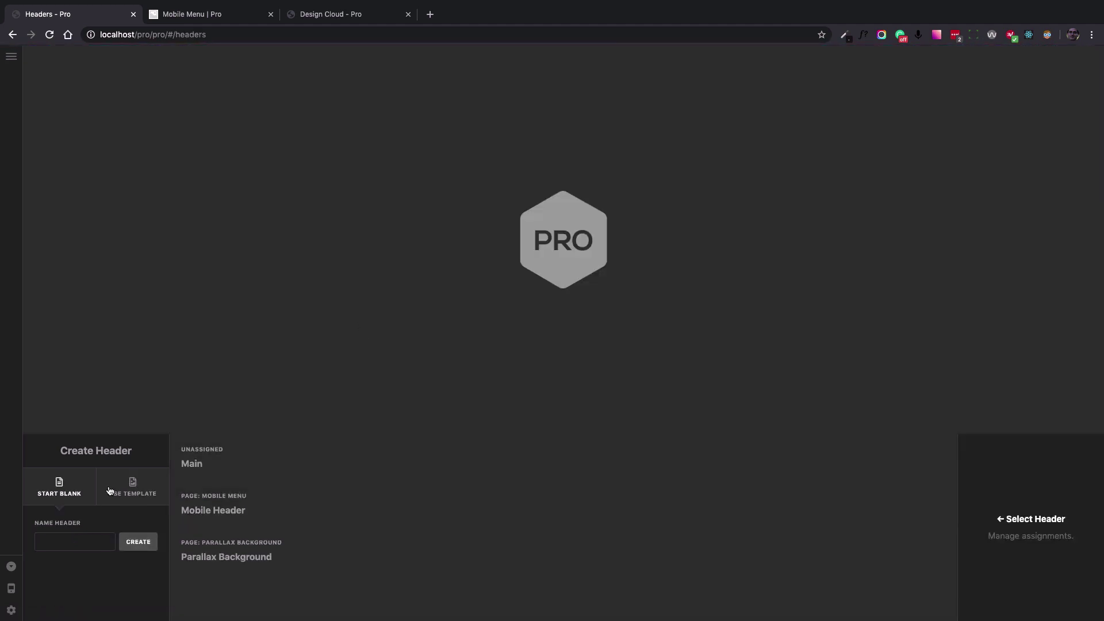
click(120, 492)
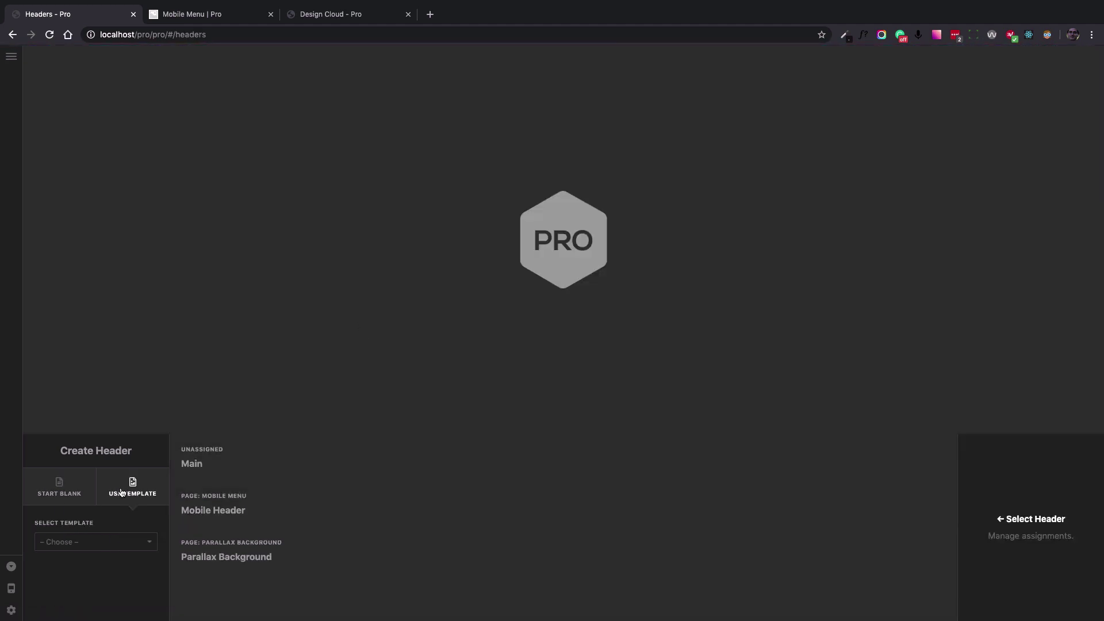
click(99, 543)
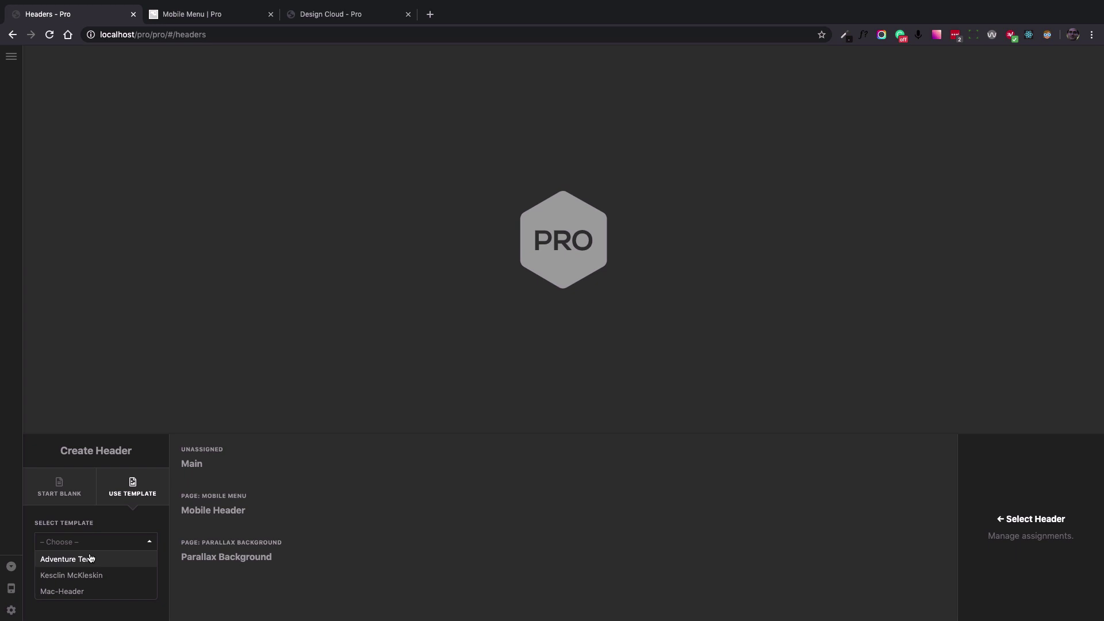
click(85, 576)
click(79, 583)
text(Phone )
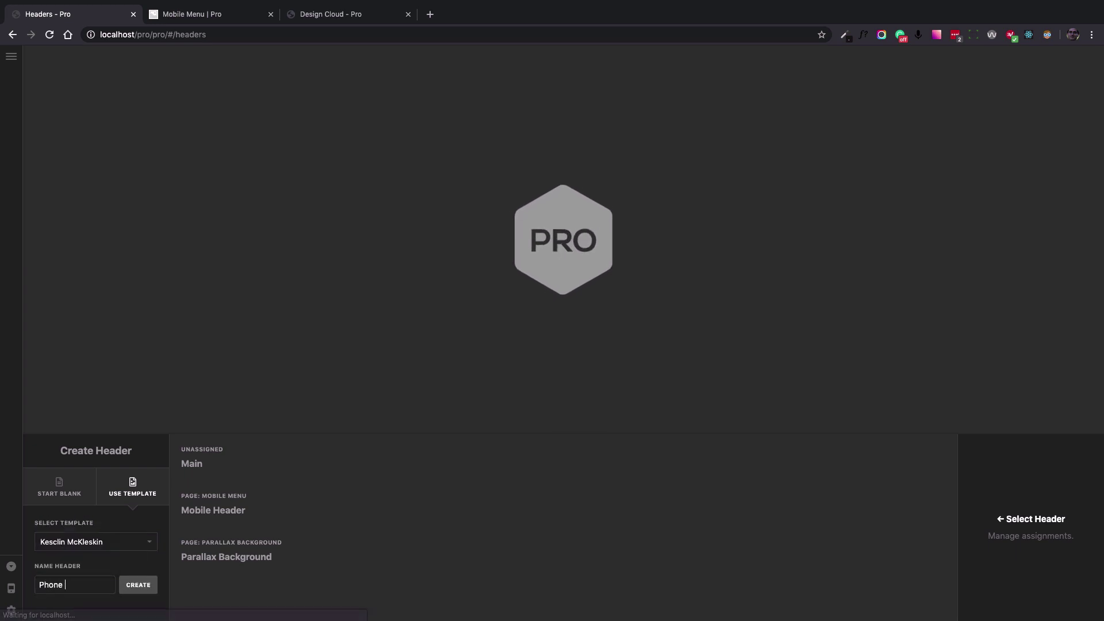
text(Header)
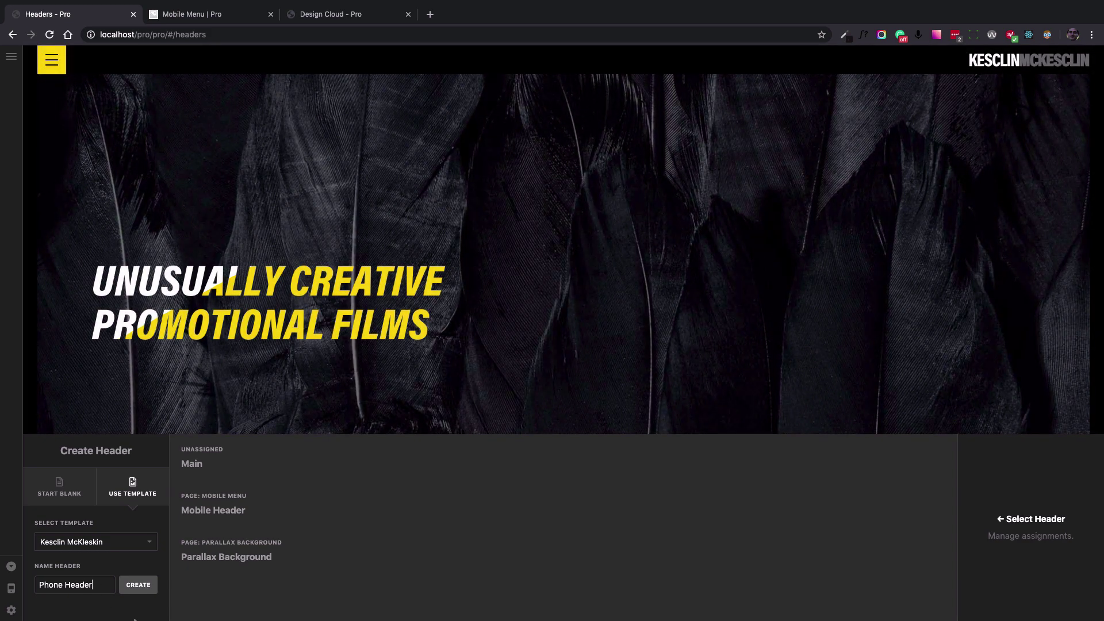
click(140, 586)
Assign Phone Header to Phone Page, finding the page by searching for "phone".
mouse_move(556, 471)
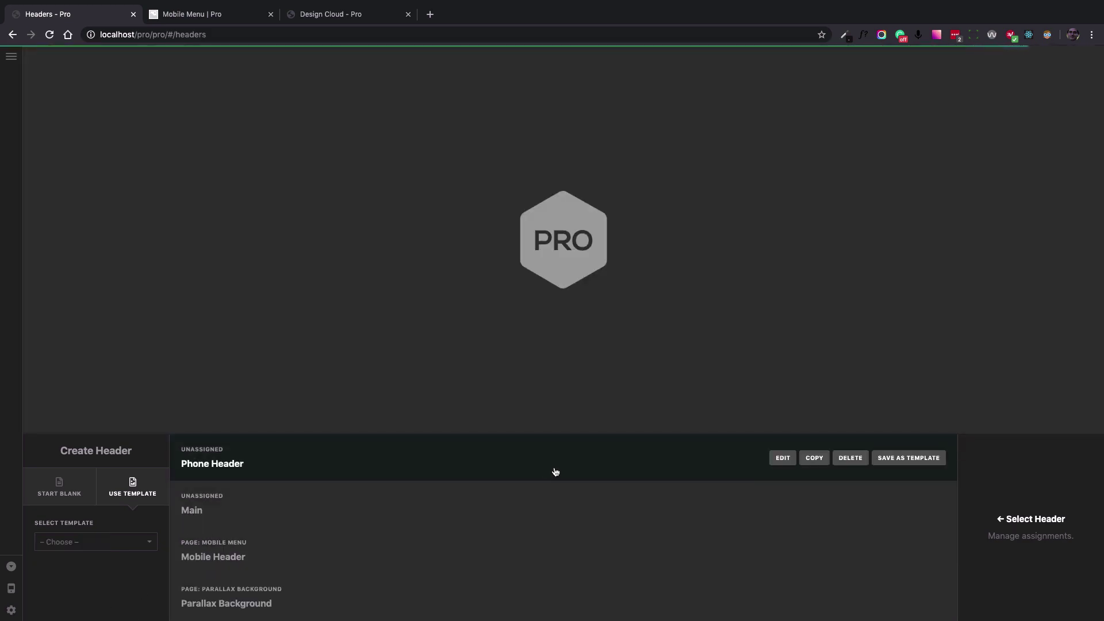
click(552, 471)
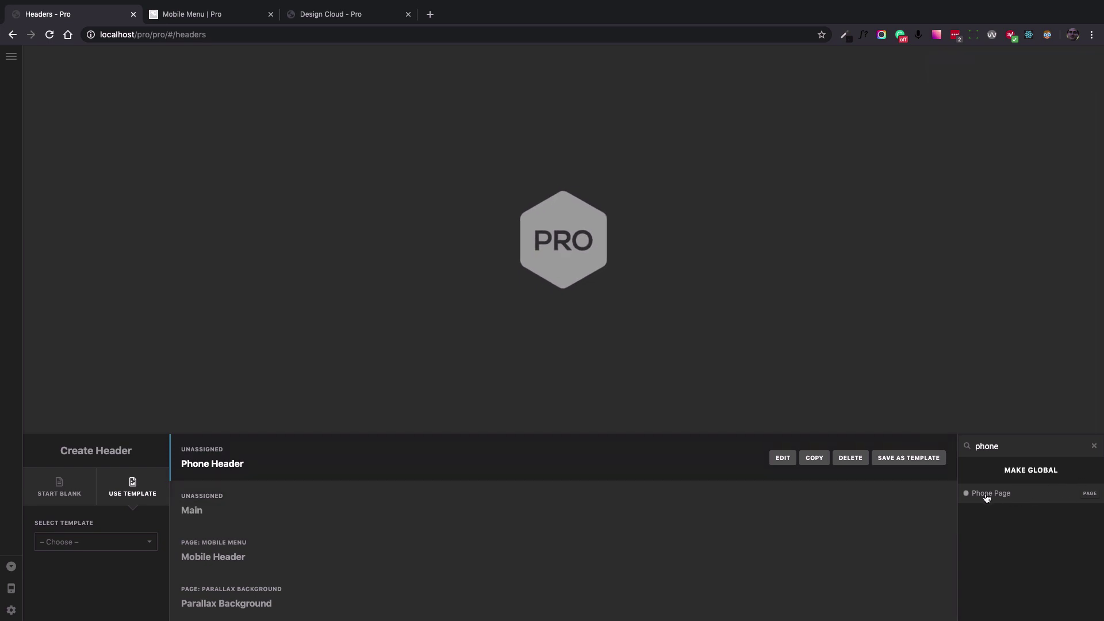
click(1042, 496)
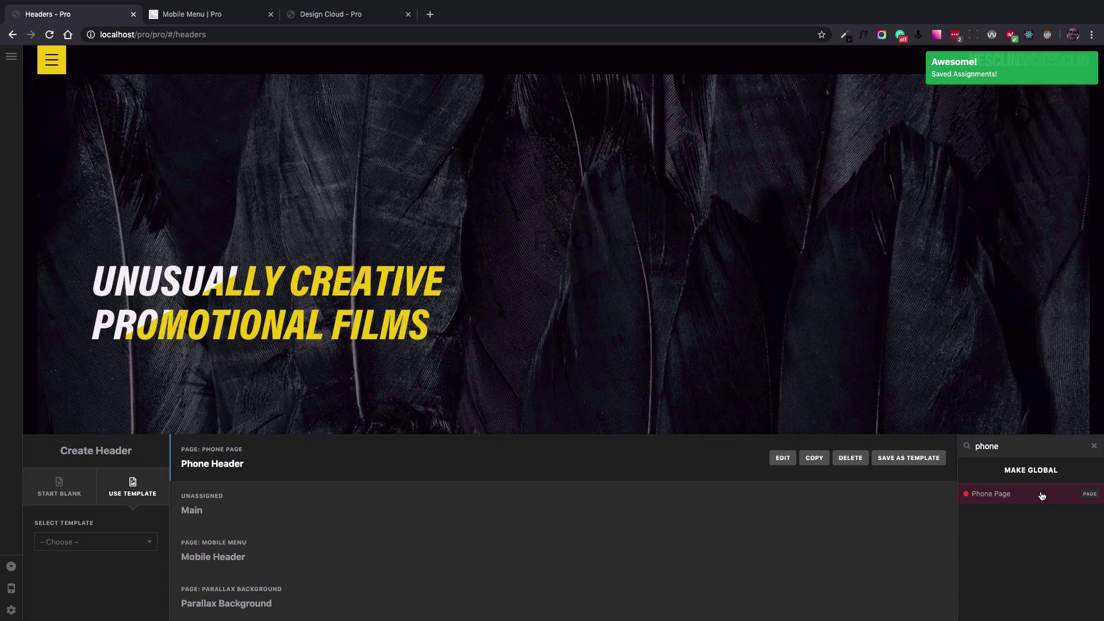
Review the Phone Page preview from the header through the content down to the footer.
mouse_move(852, 573)
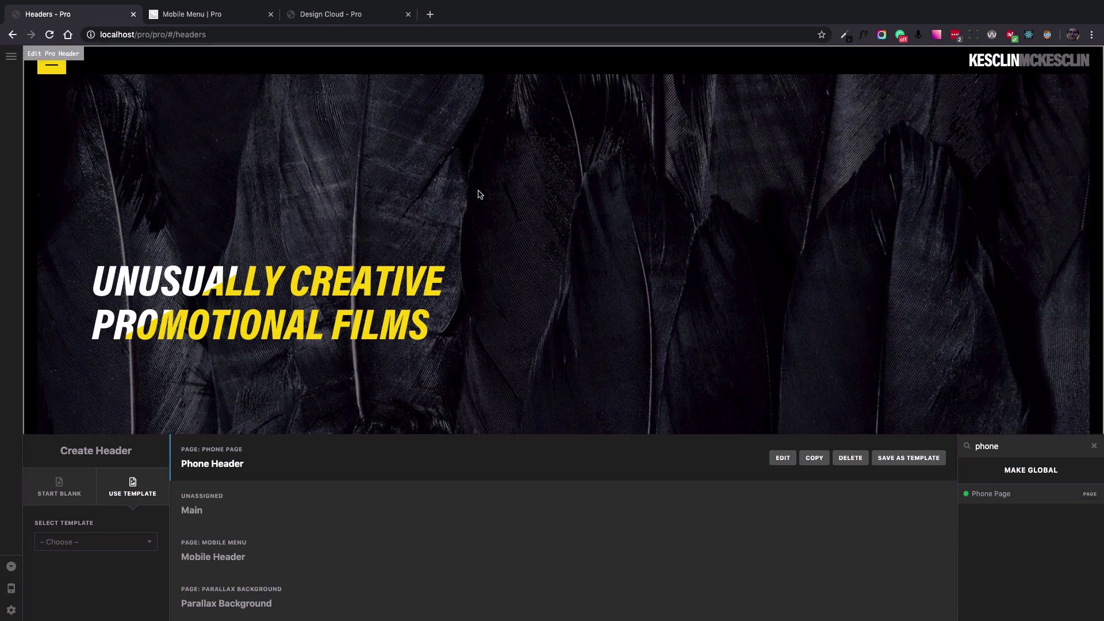
scroll(478, 191, down, 20)
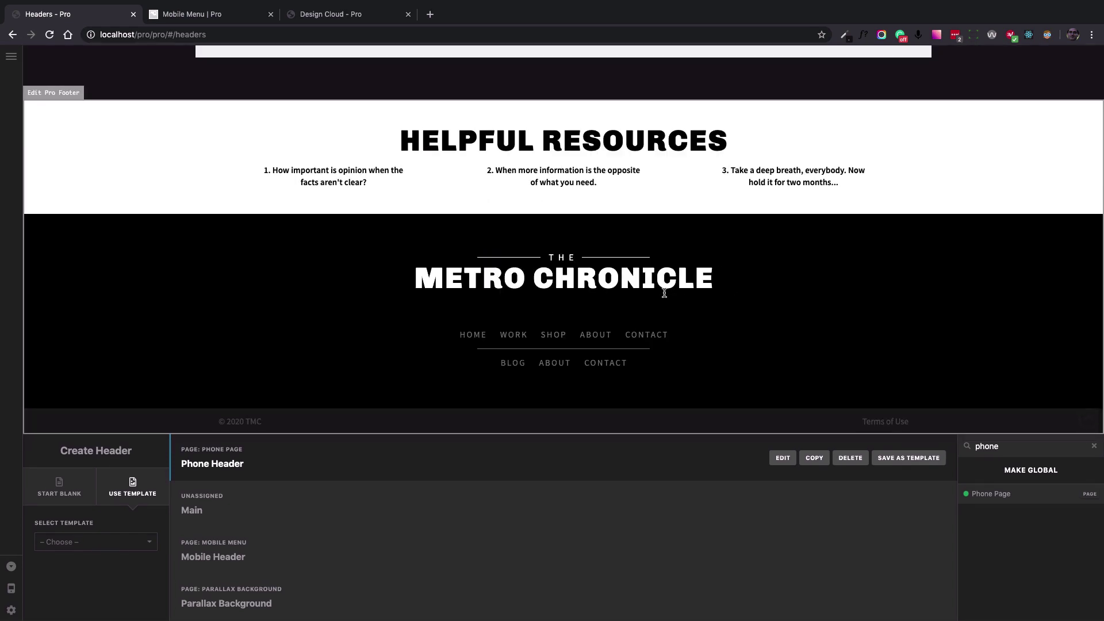
scroll(664, 293, up, 20)
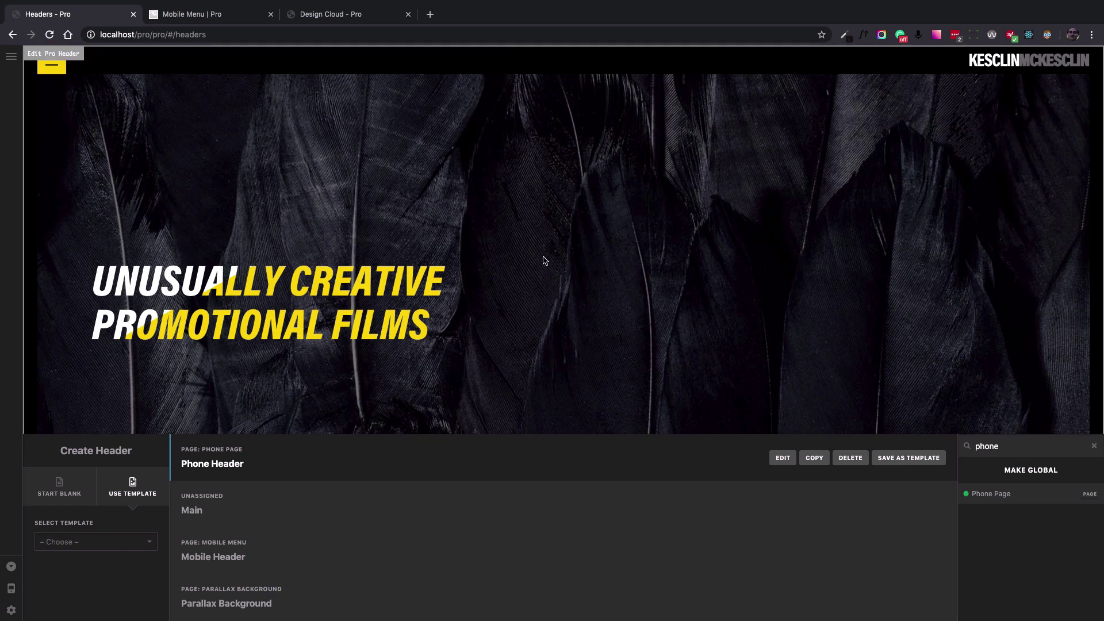
scroll(545, 260, down, 20)
scroll(545, 260, up, 20)
scroll(515, 238, down, 15)
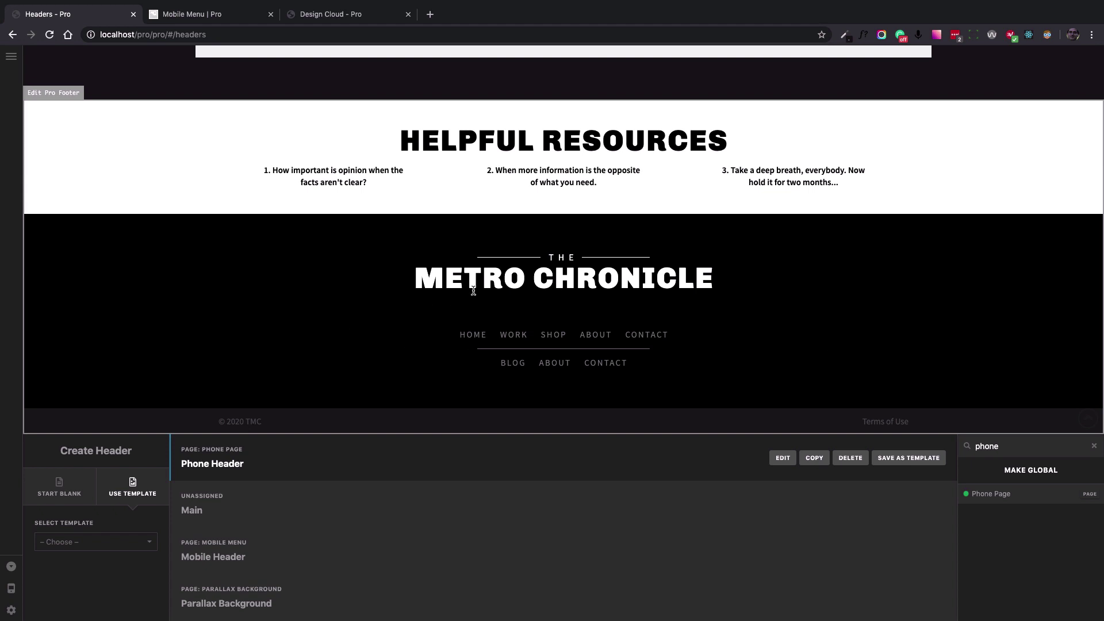
scroll(473, 291, up, 15)
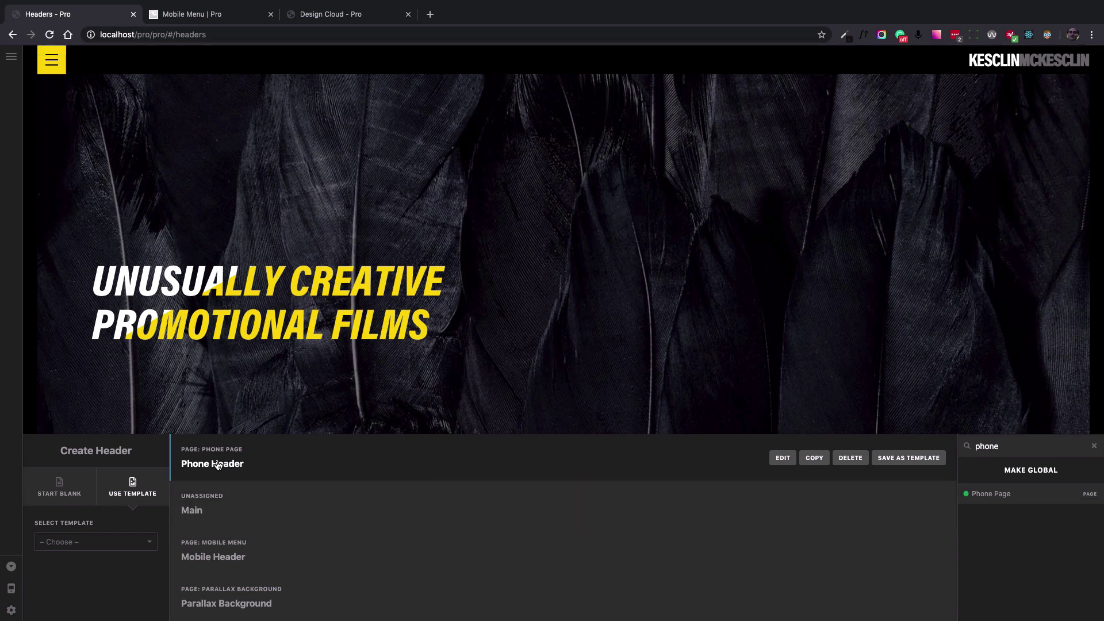
Hide Bar 1 of Phone Header at the smallest phone breakpoint and preview the page at that size.
click(782, 458)
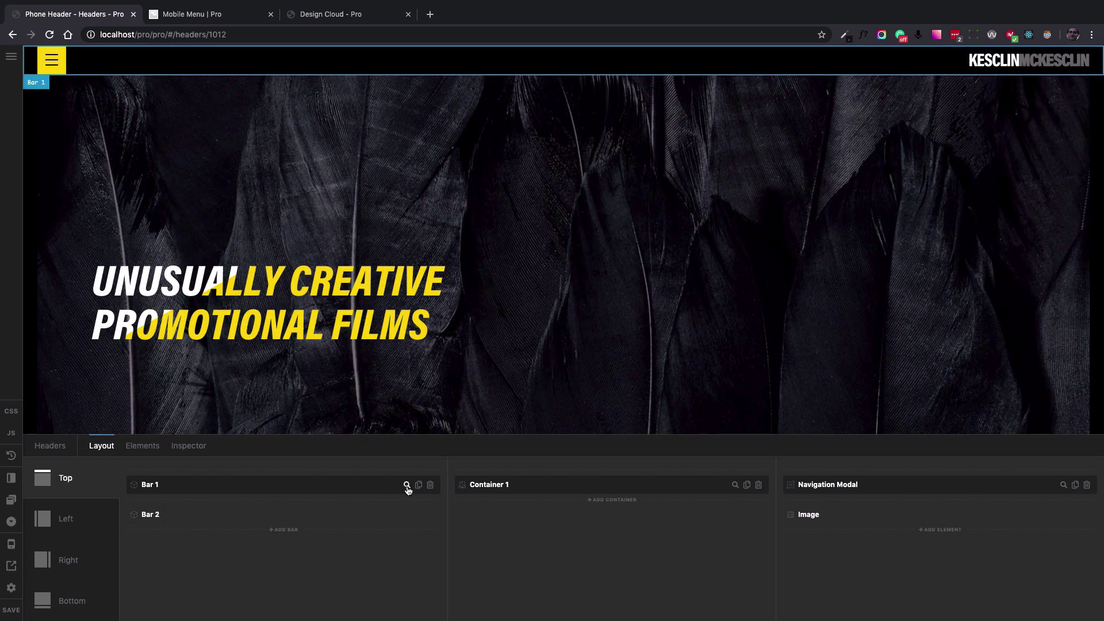
click(407, 486)
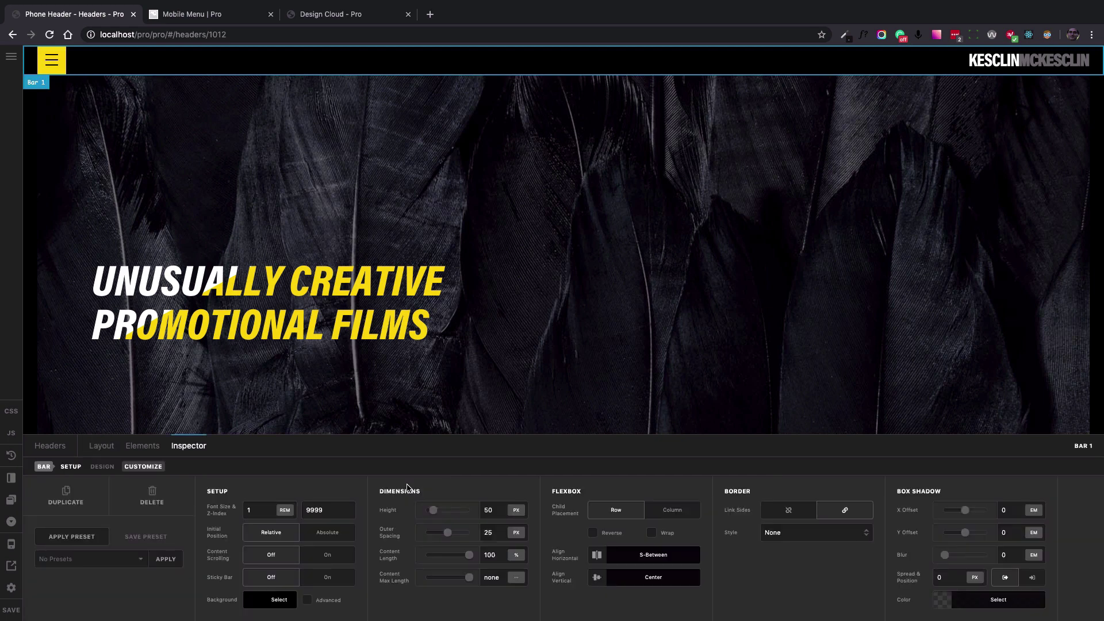
click(145, 467)
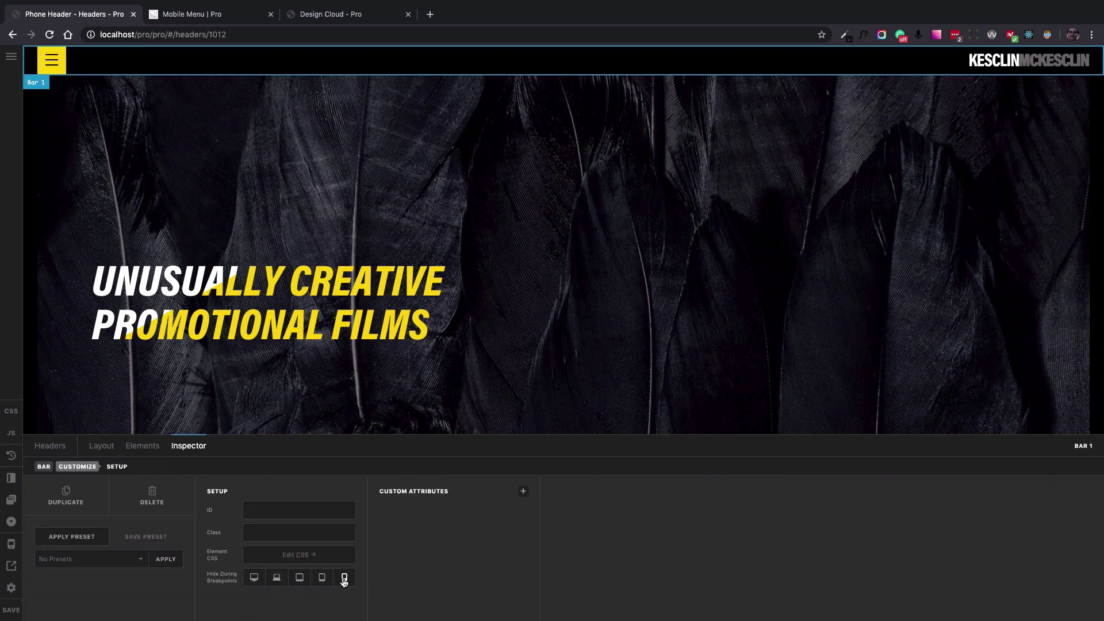
click(345, 581)
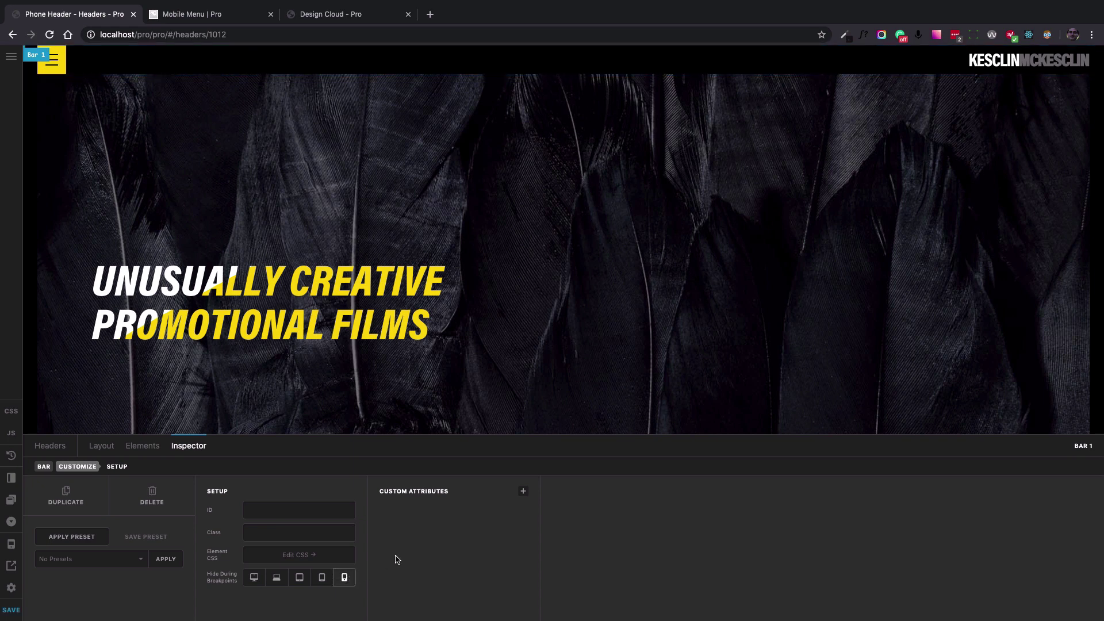
click(11, 544)
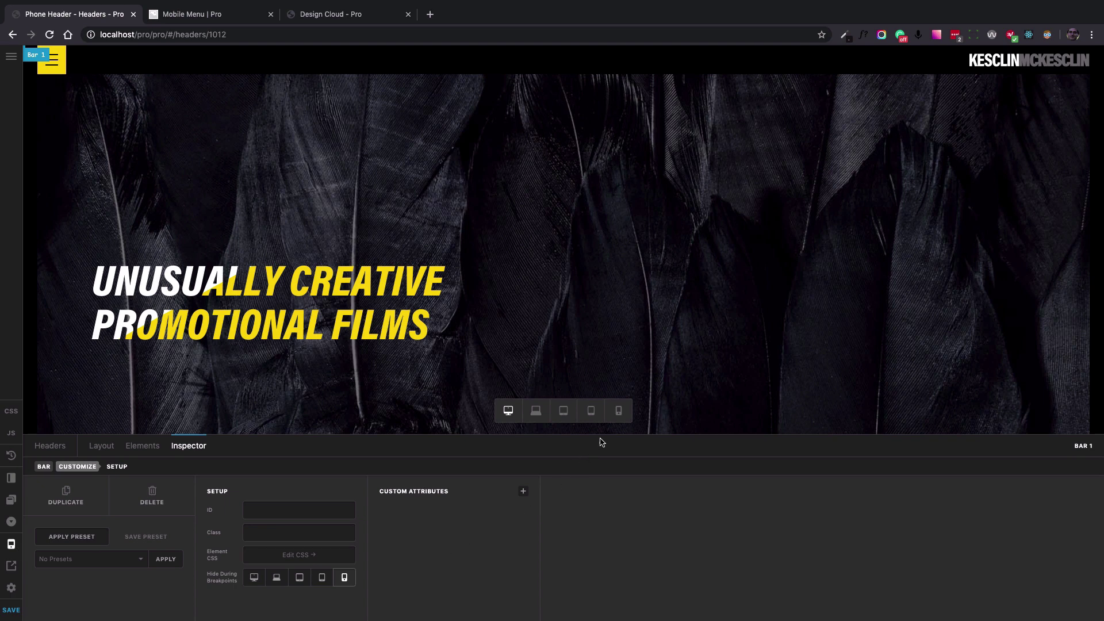
click(618, 410)
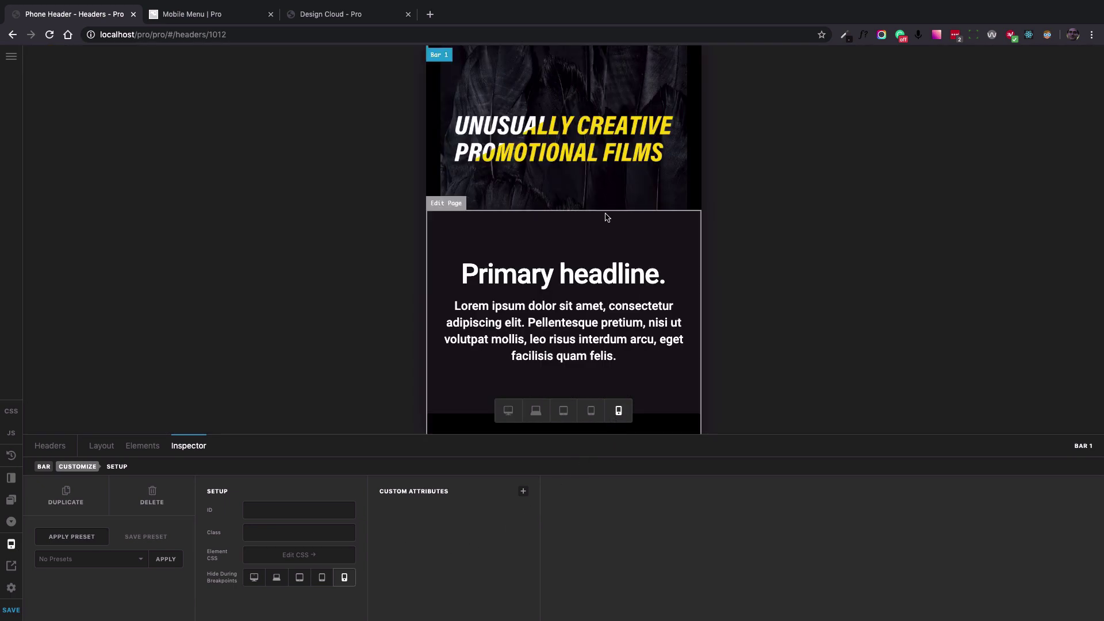
Hide Bar 2 of Phone Header at the smallest phone breakpoint and save the header.
click(102, 448)
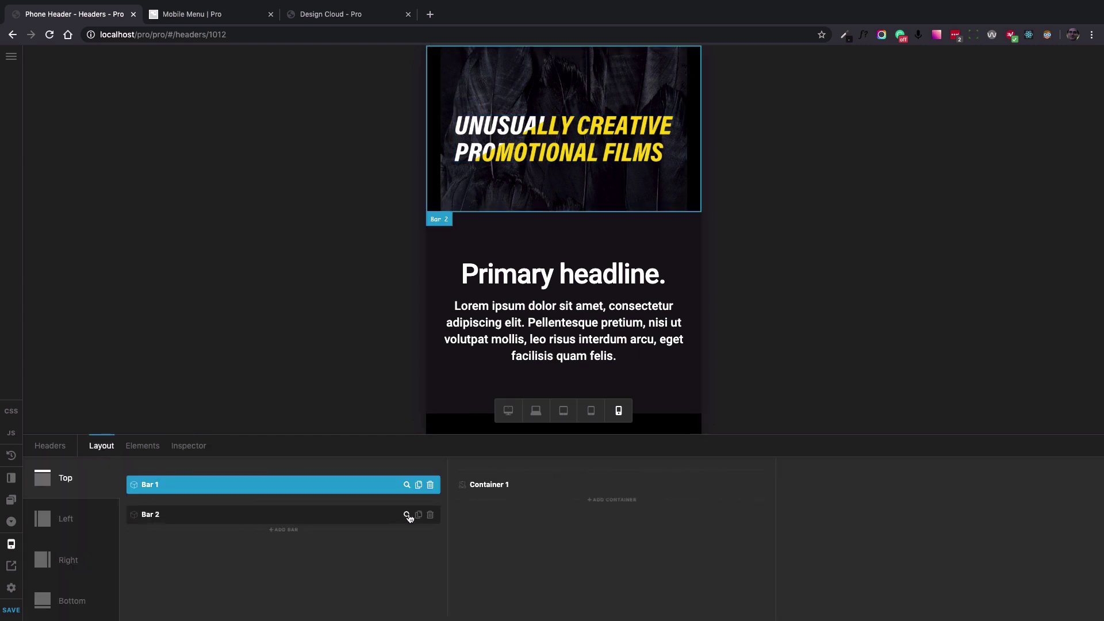
click(407, 515)
click(143, 468)
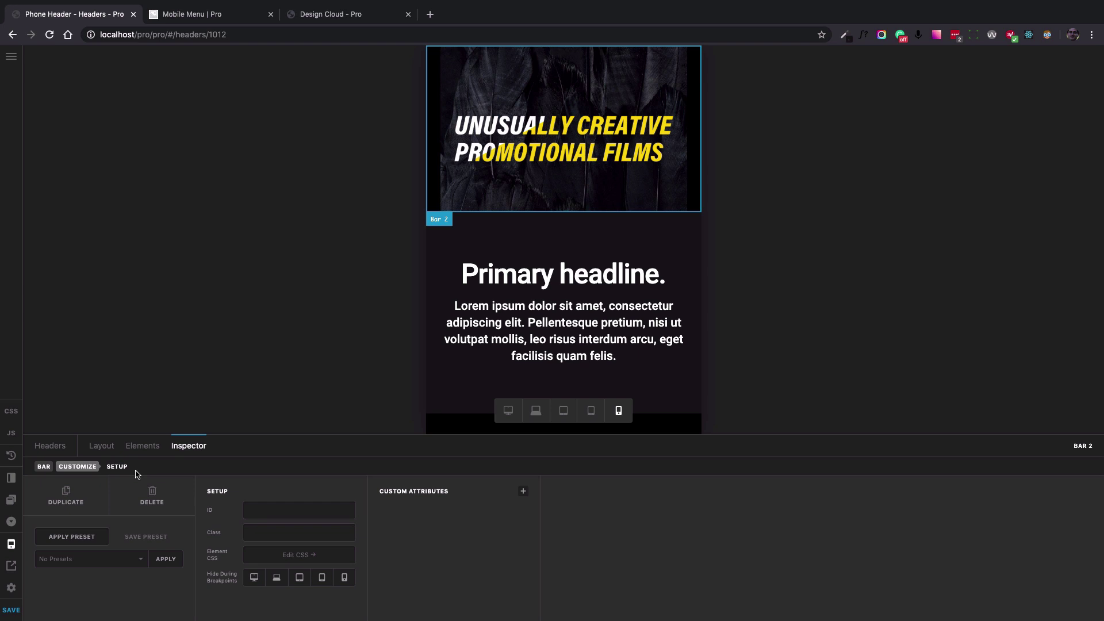
click(347, 578)
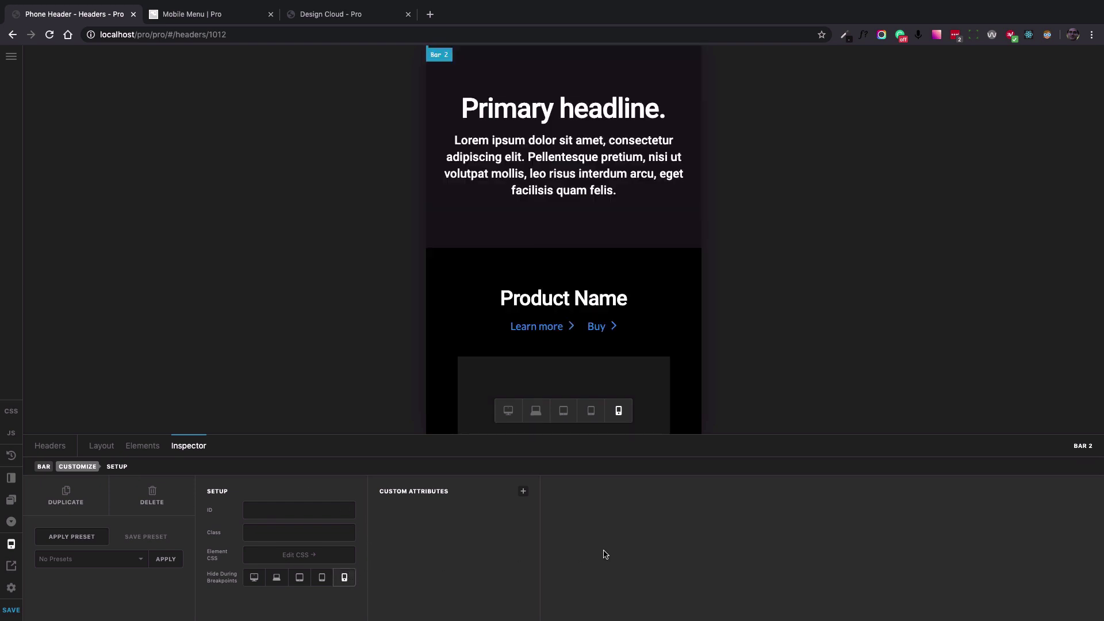
click(11, 609)
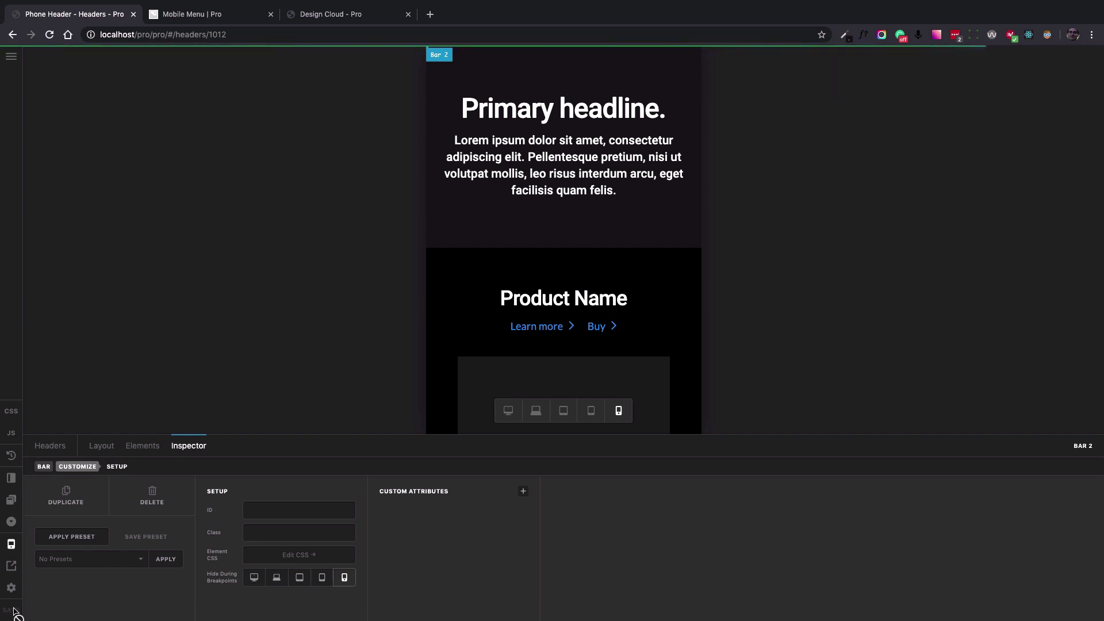
Open Phone Footer for editing and hide its Bar 1 at the smallest phone breakpoint.
click(11, 63)
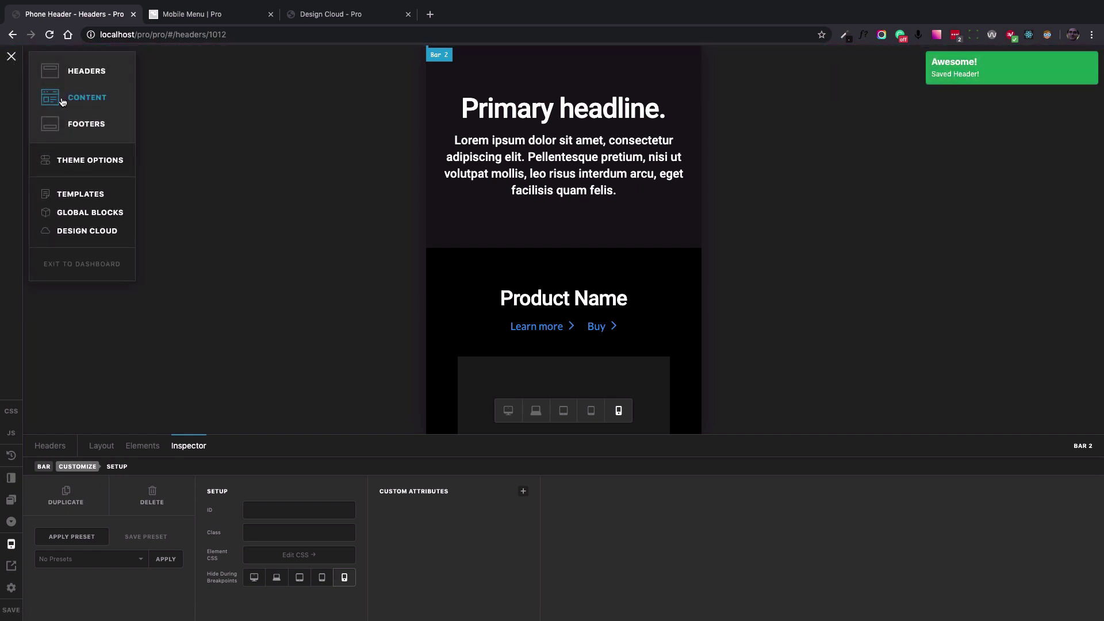
click(81, 129)
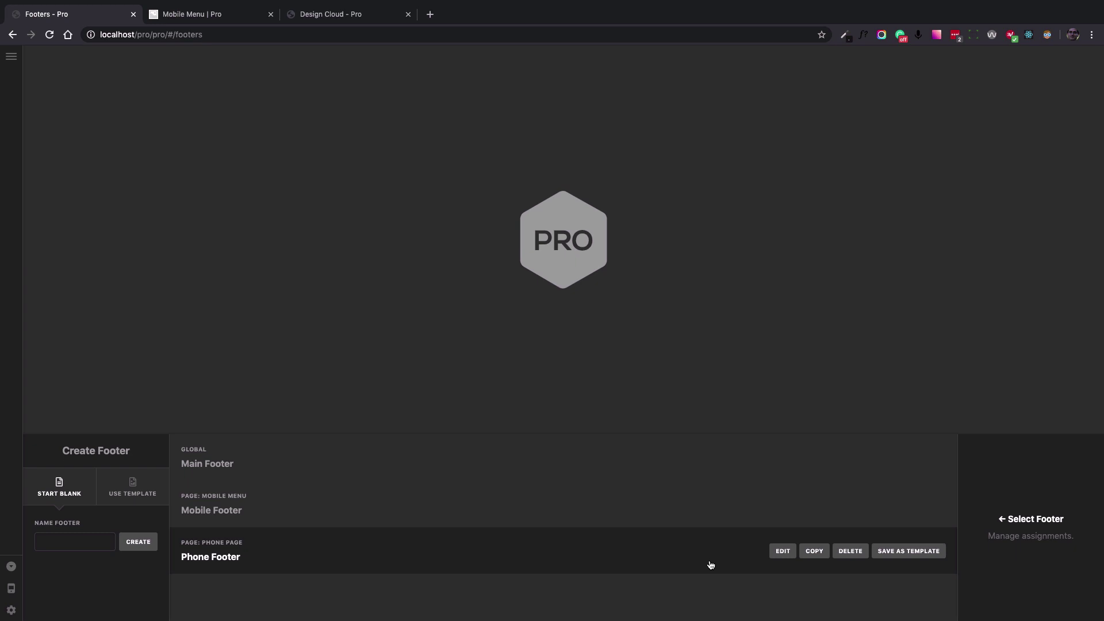
click(780, 553)
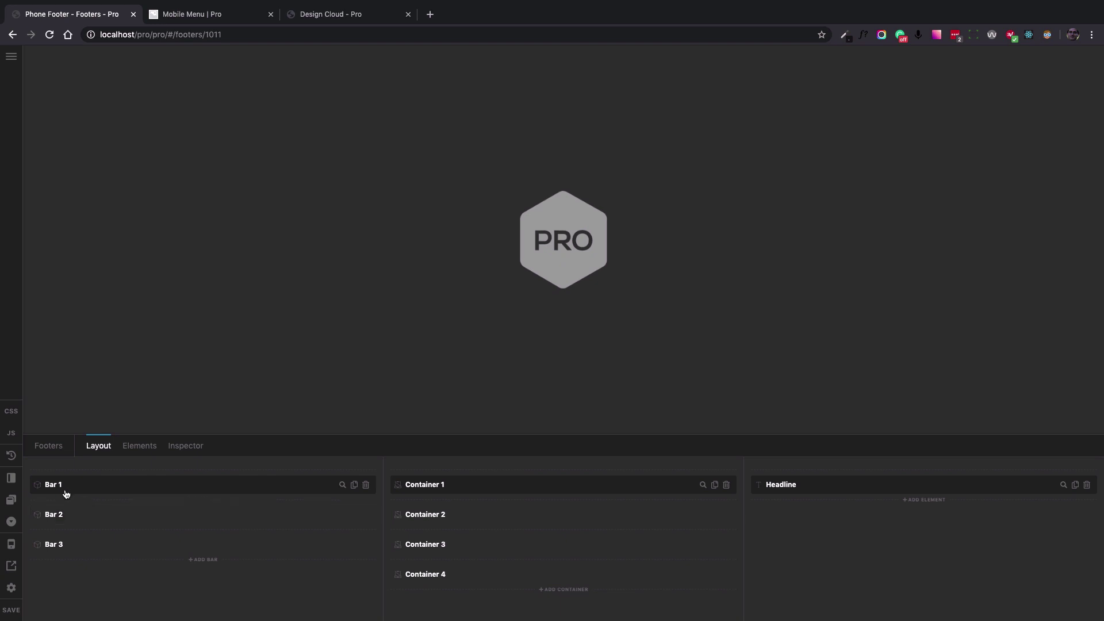
click(343, 484)
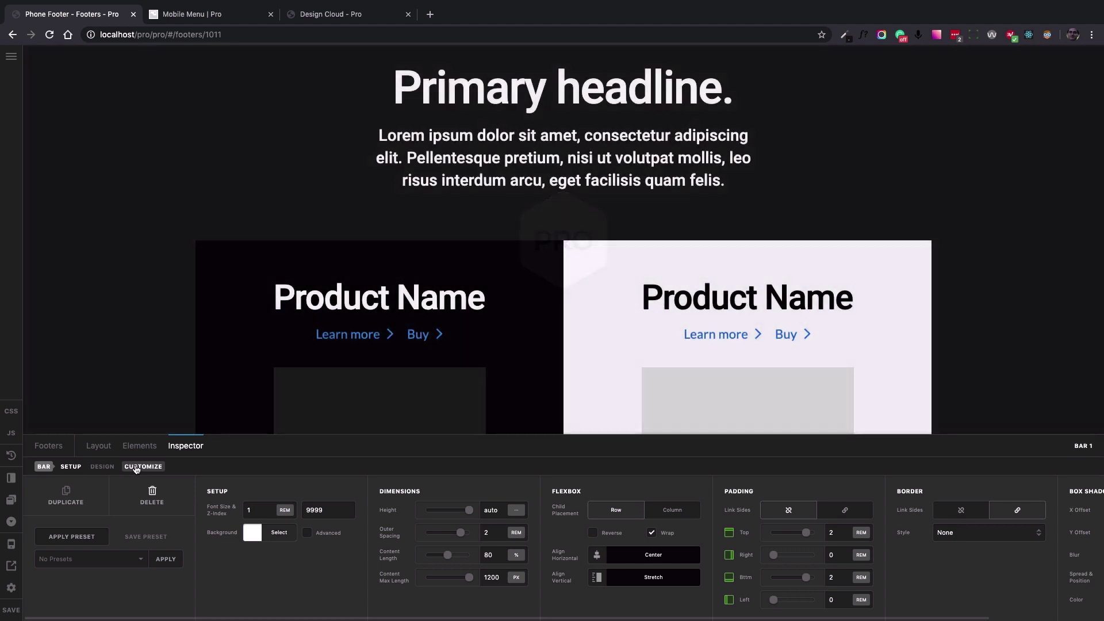
click(137, 466)
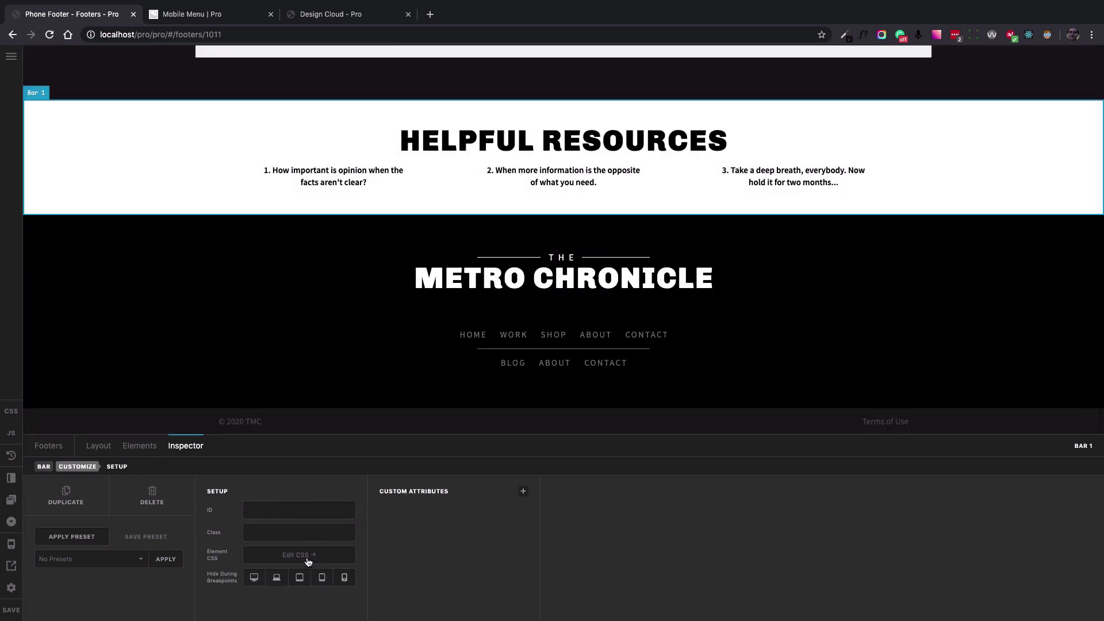
click(345, 579)
Hide Bar 2 of Phone Footer at the smallest phone breakpoint.
click(99, 447)
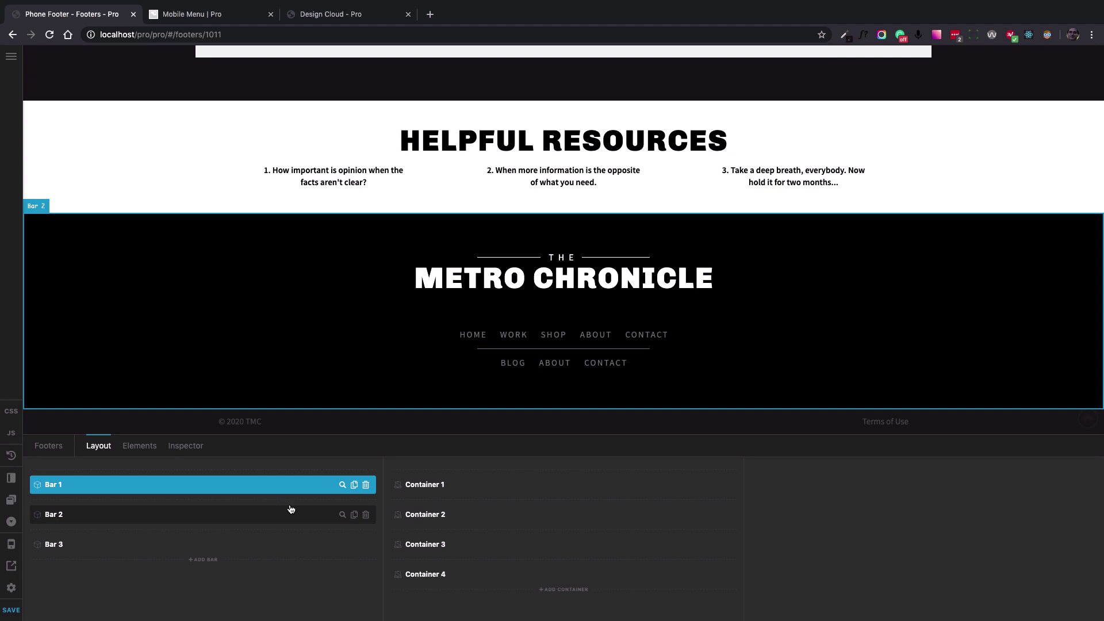
click(342, 514)
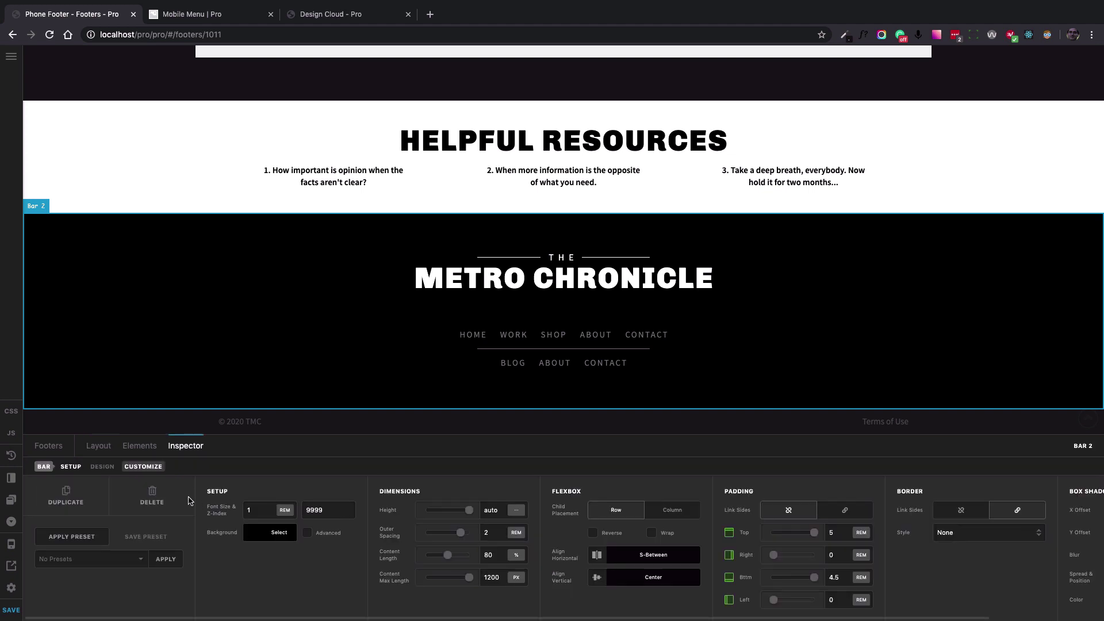
click(141, 468)
click(344, 577)
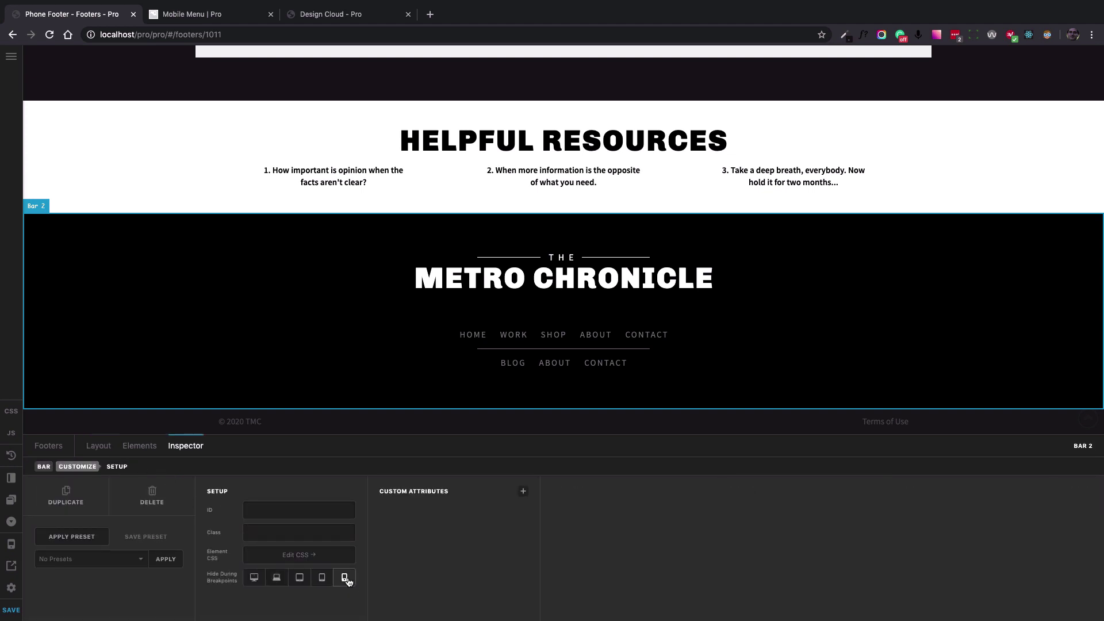
Hide Bar 3 of Phone Footer at the smallest phone breakpoint.
click(99, 447)
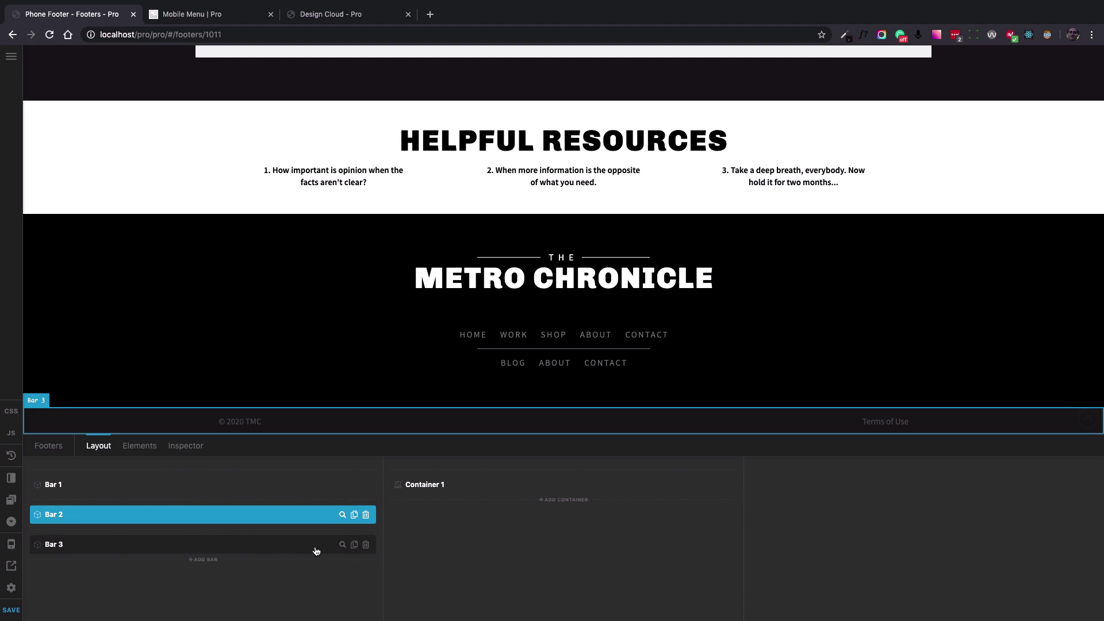
click(344, 546)
click(143, 466)
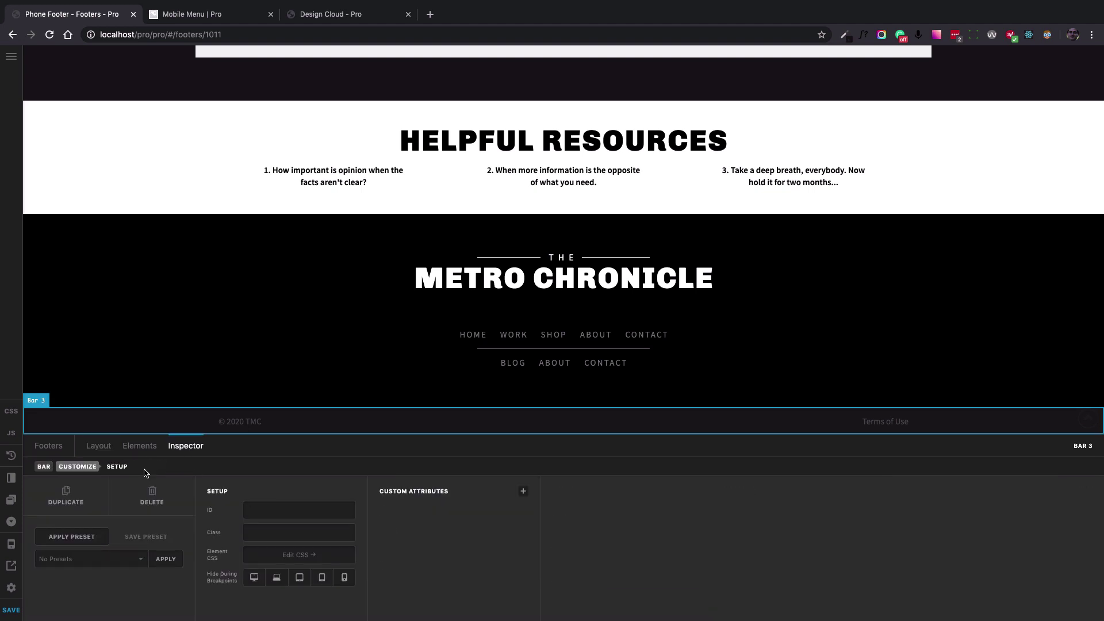
click(343, 580)
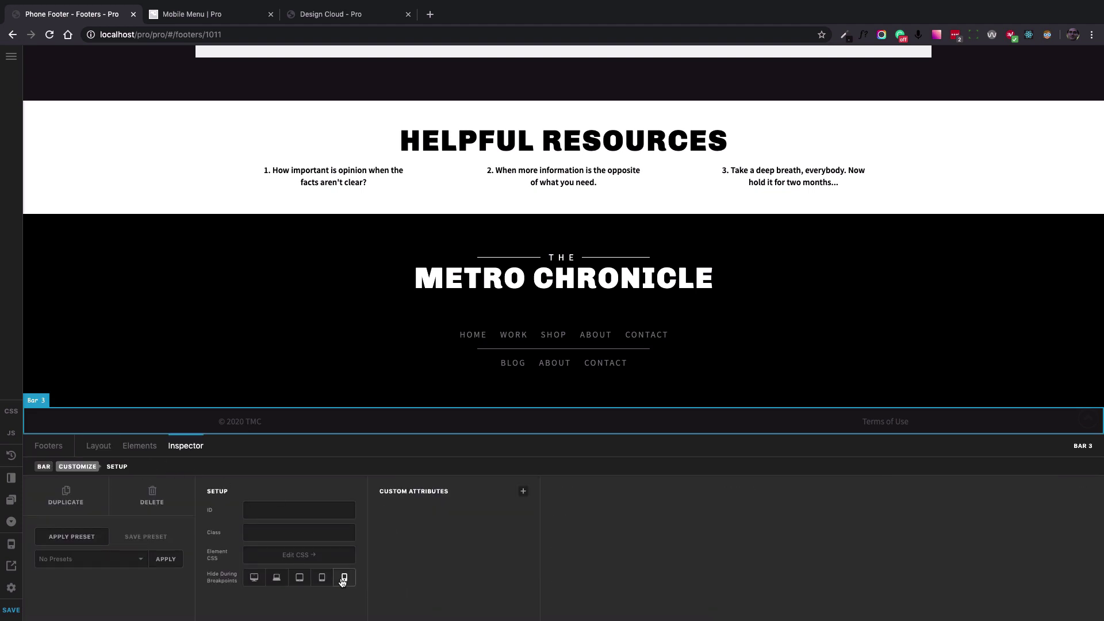
Save Phone Footer and preview the page at the XS breakpoint (480px & Smaller) to check its header and footer areas.
click(8, 611)
click(11, 545)
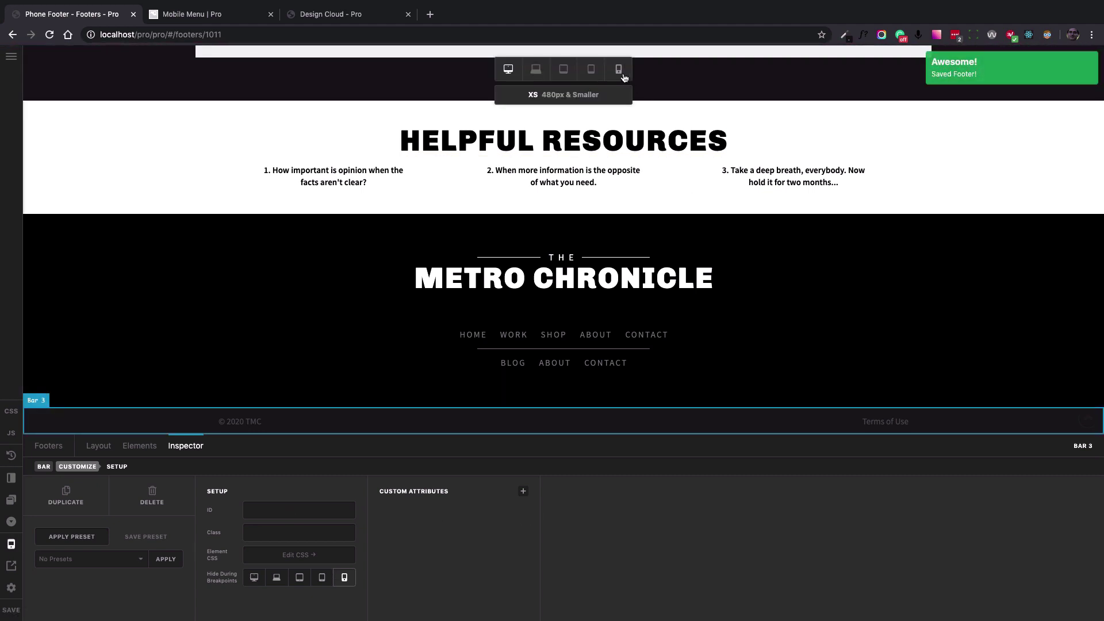
click(621, 73)
scroll(592, 327, down, 5)
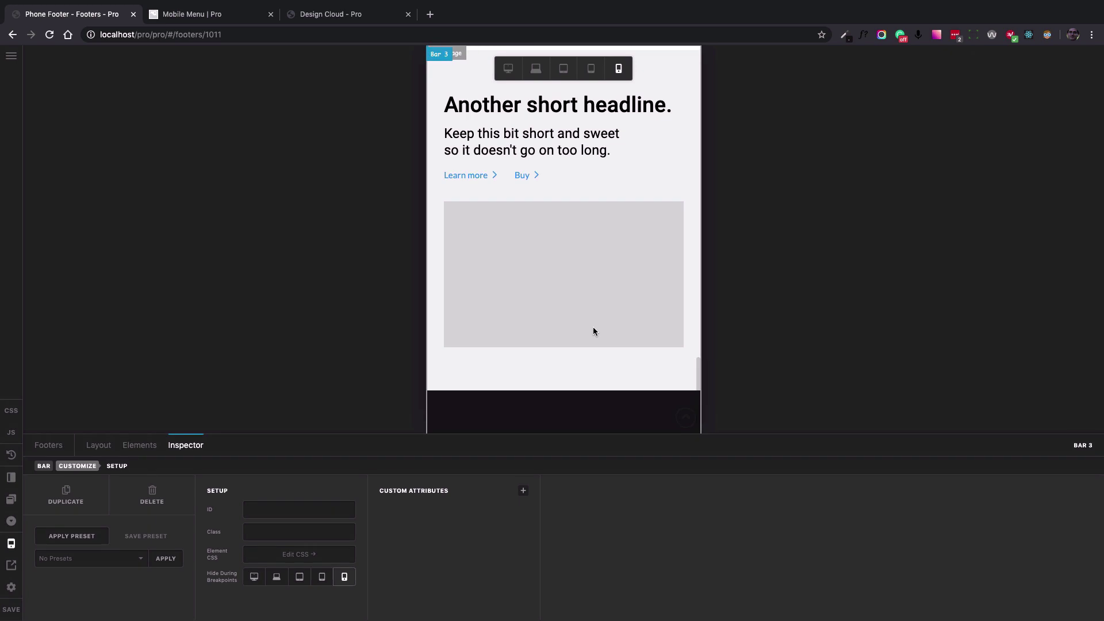
scroll(593, 332, down, 10)
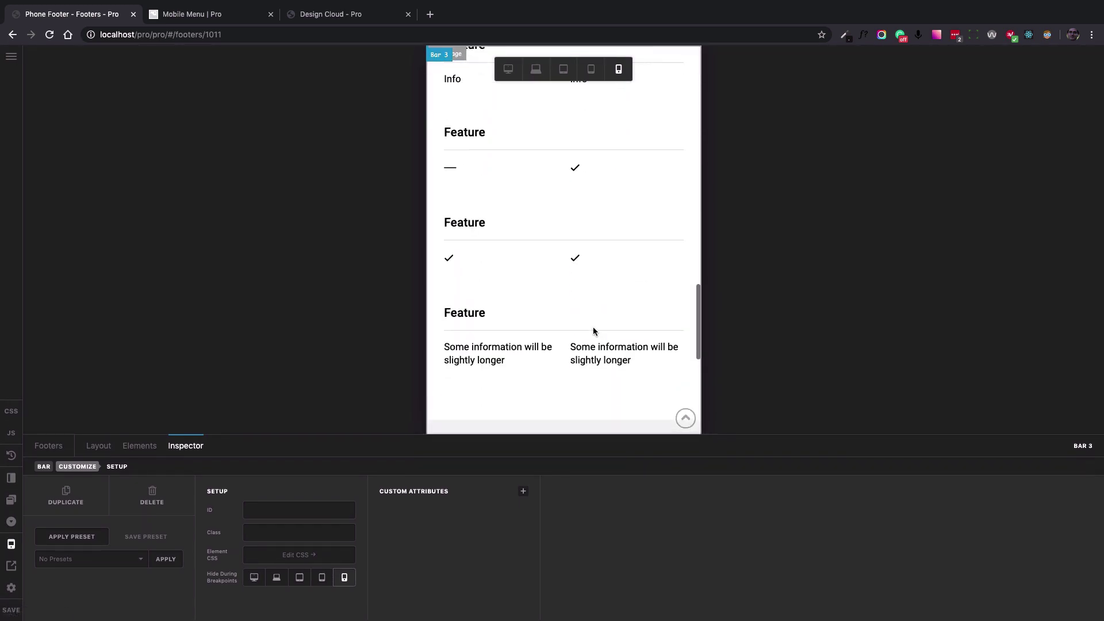
scroll(594, 332, down, 8)
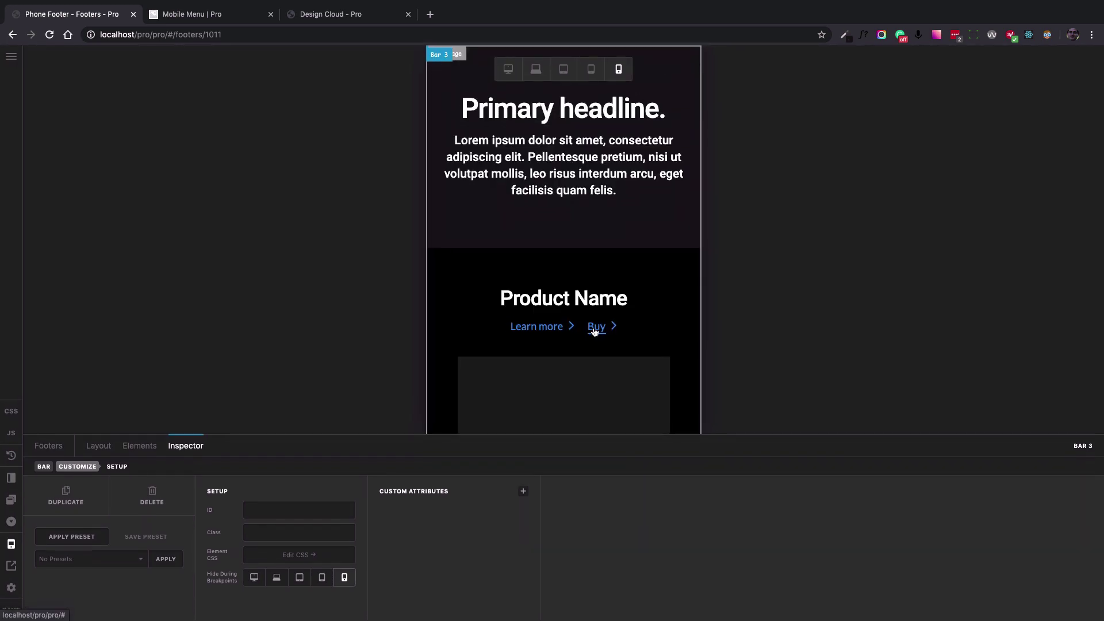
scroll(595, 332, up, 5)
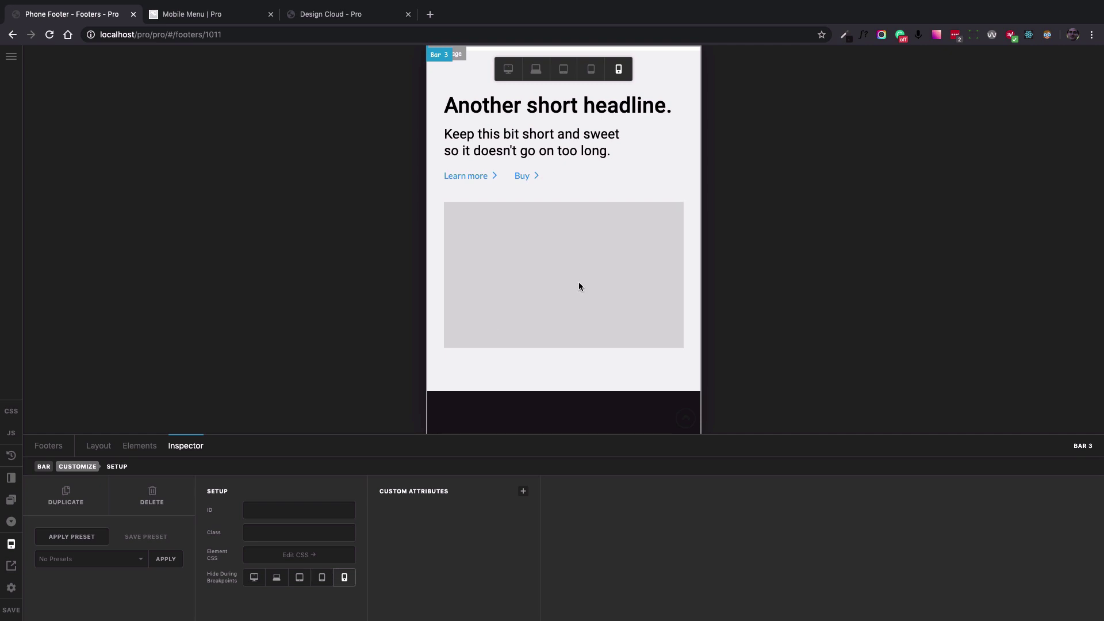
Leave Phone Footer and open Phone Header for editing.
click(102, 446)
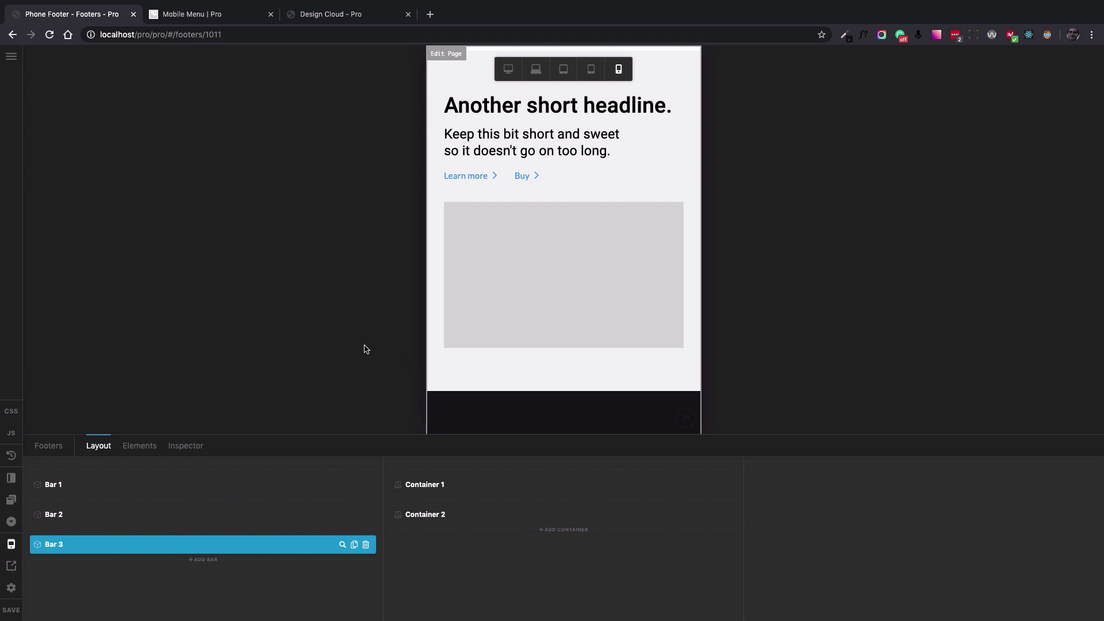
click(11, 56)
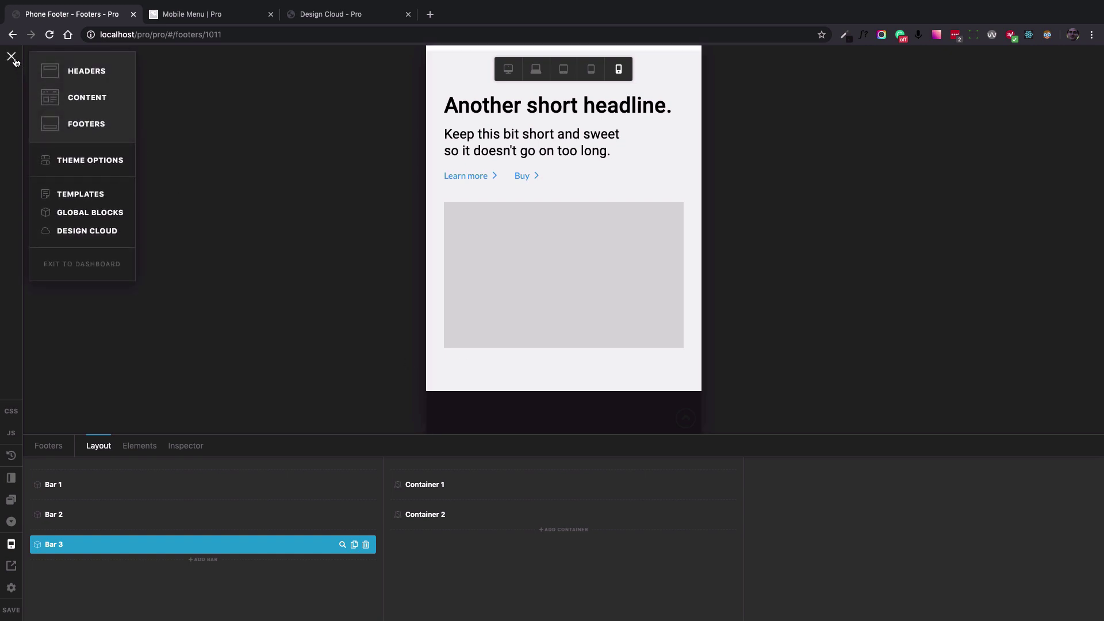
click(79, 76)
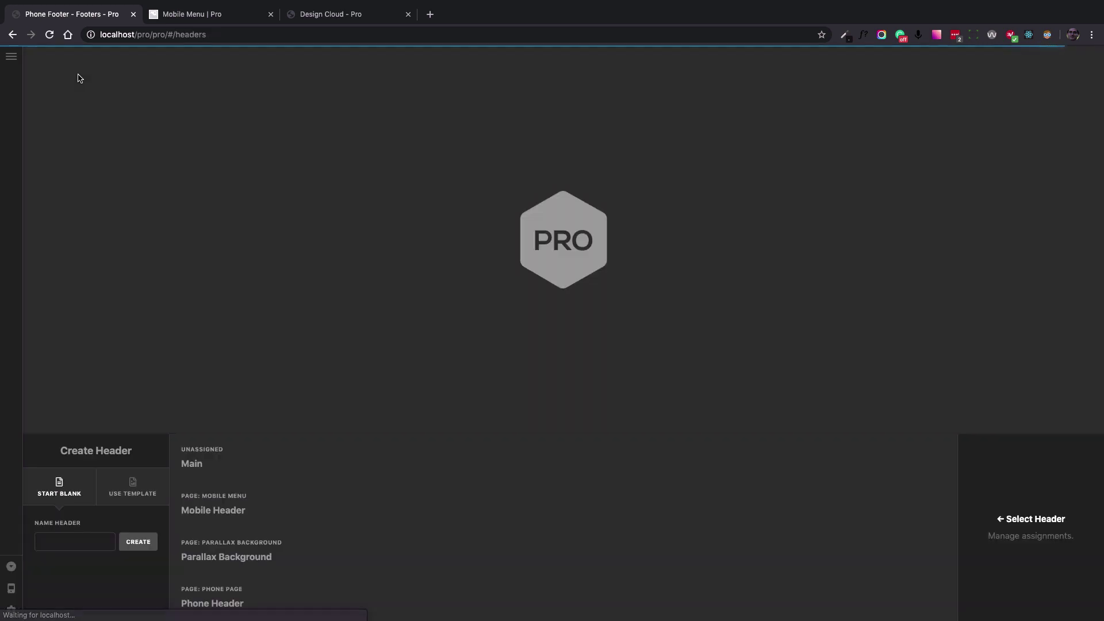
mouse_move(684, 588)
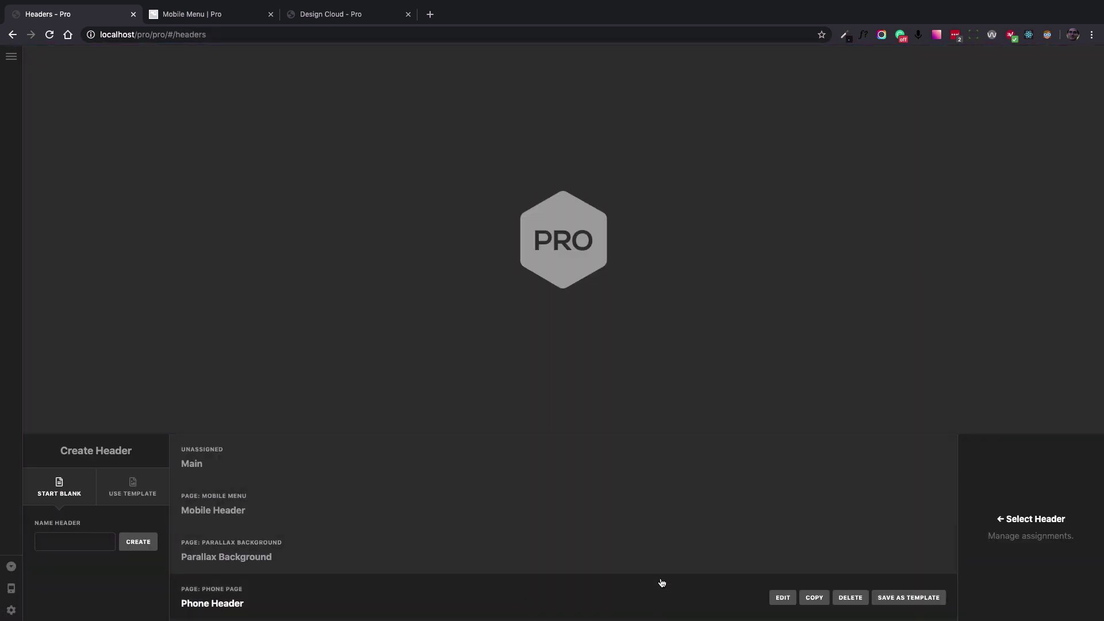
click(785, 598)
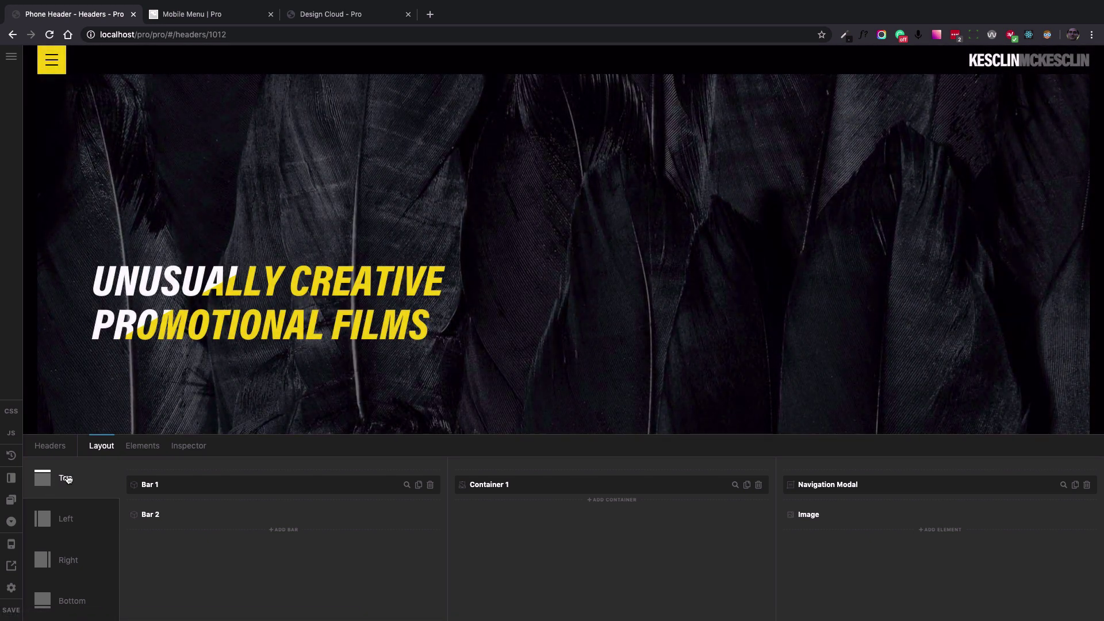
Add a bar to the header's Bottom region, with the preview set to the smallest phone breakpoint.
click(67, 524)
click(68, 560)
click(72, 602)
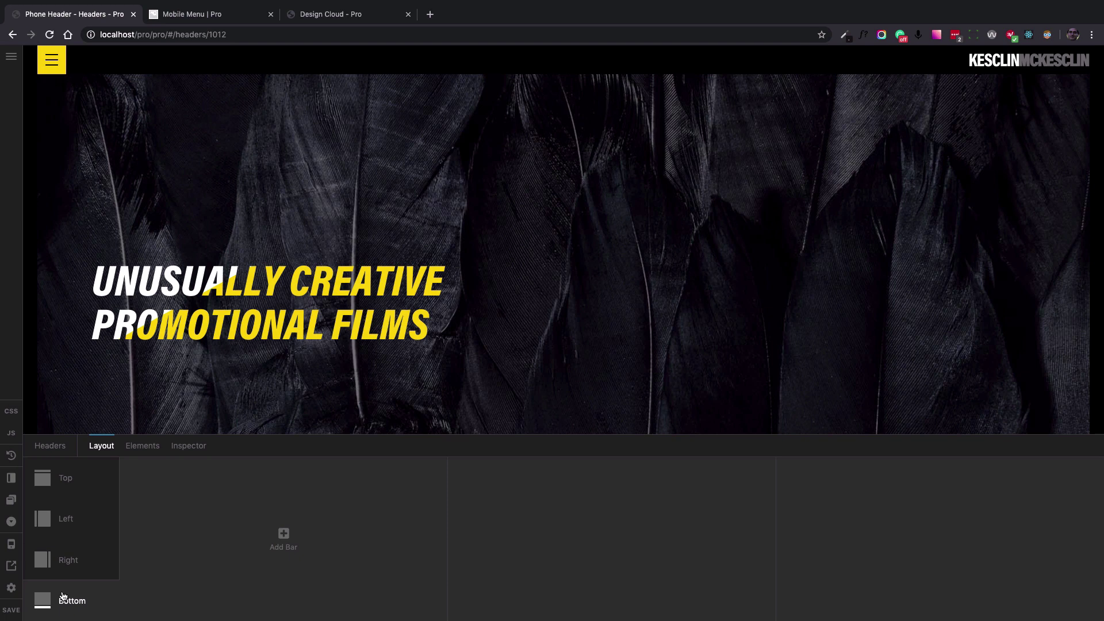
click(11, 545)
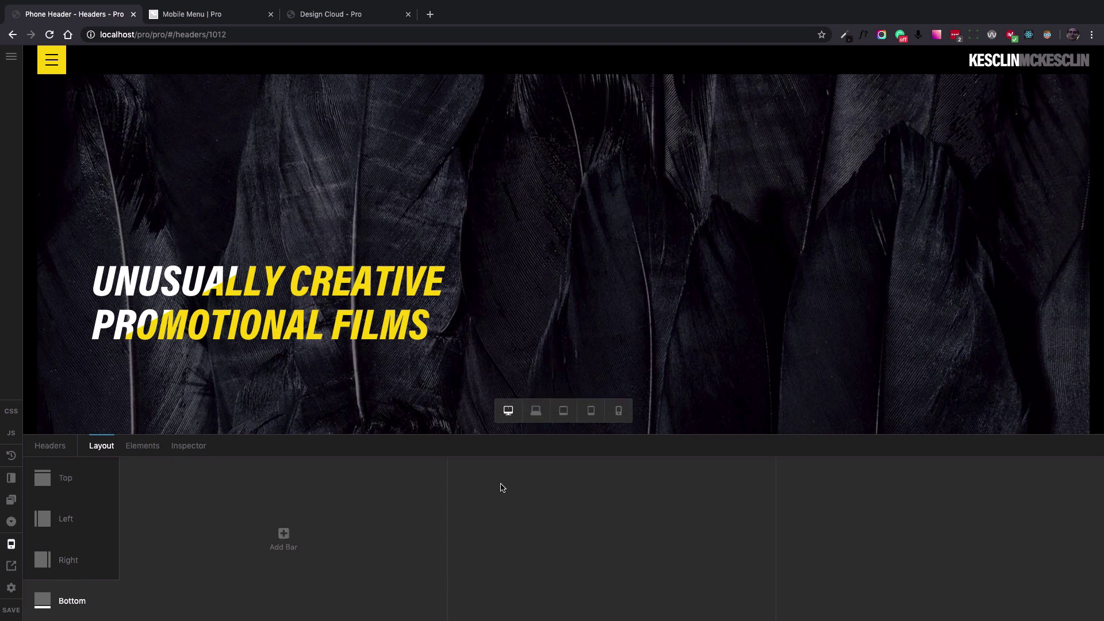
click(620, 415)
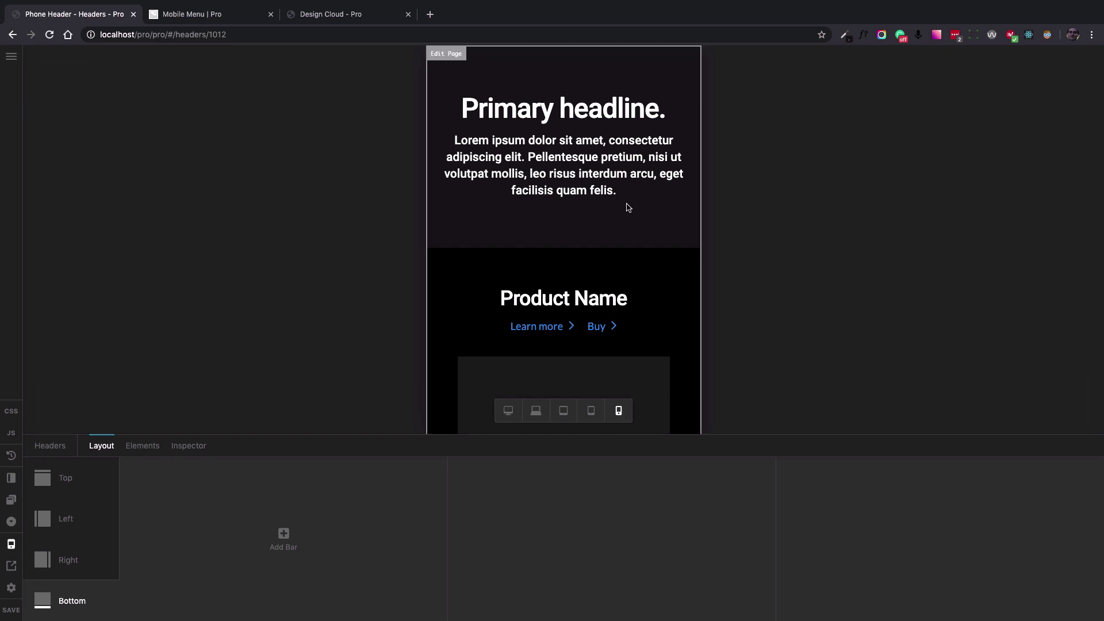
scroll(626, 207, down, 10)
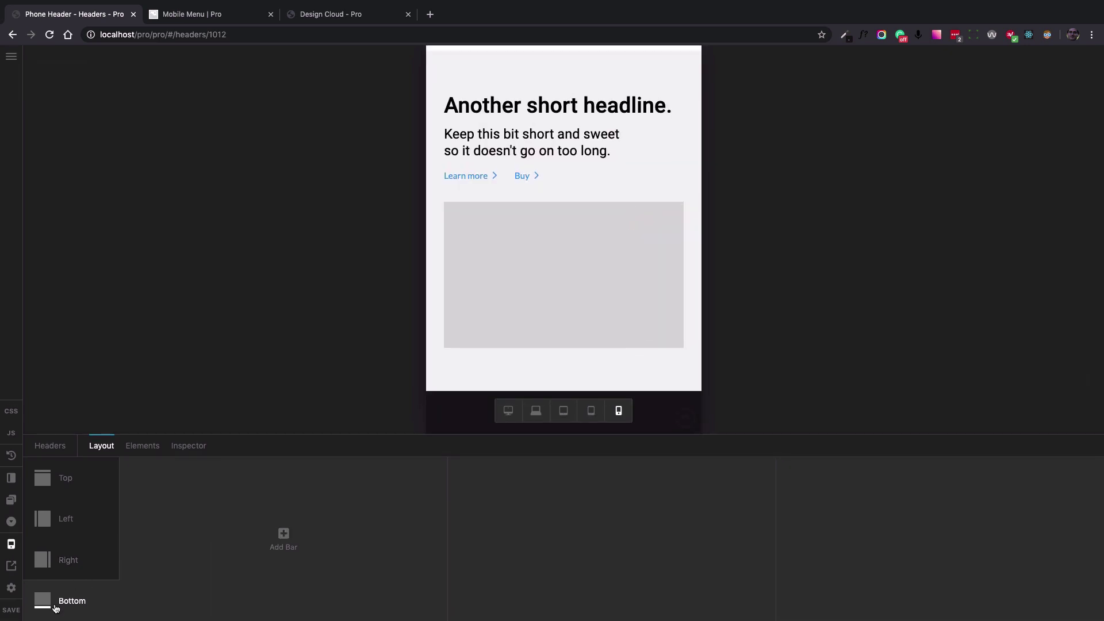
click(285, 533)
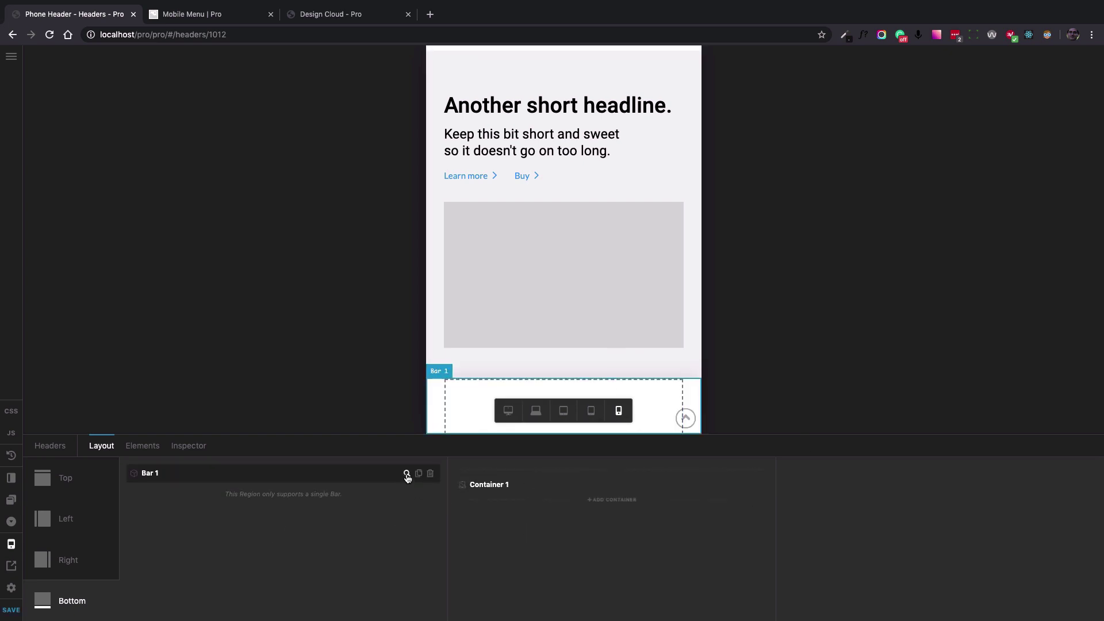
Examine how the new bottom bar behaves over the page content throughout the phone preview.
scroll(567, 296, down, 1)
scroll(567, 296, up, 5)
scroll(567, 297, up, 10)
scroll(567, 297, down, 5)
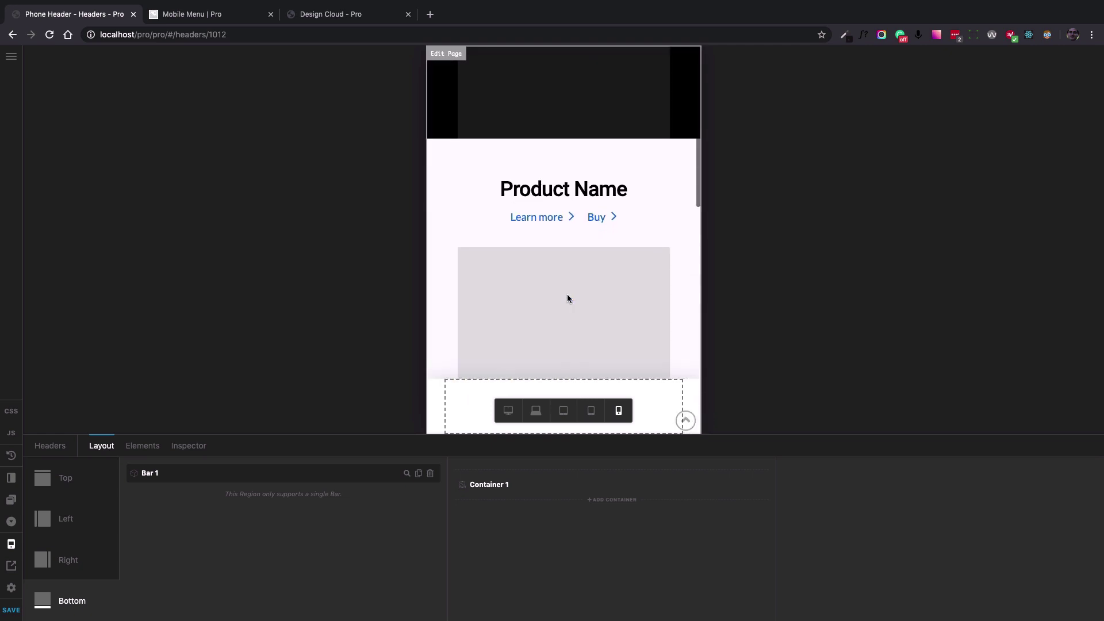
scroll(567, 297, up, 5)
scroll(567, 298, down, 8)
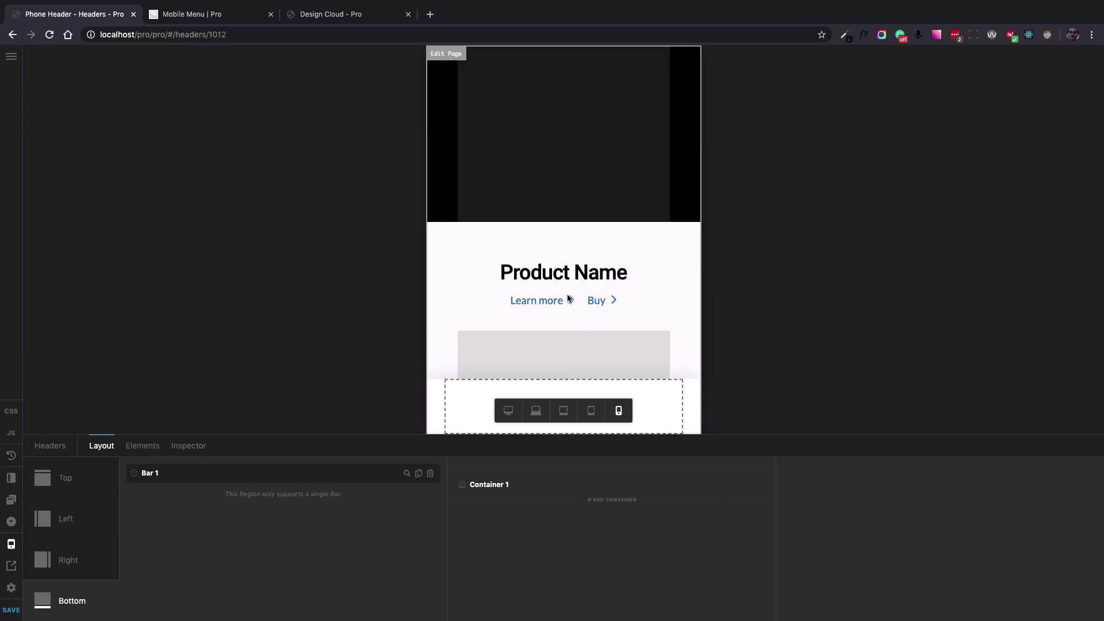
scroll(567, 297, up, 8)
scroll(567, 298, down, 2)
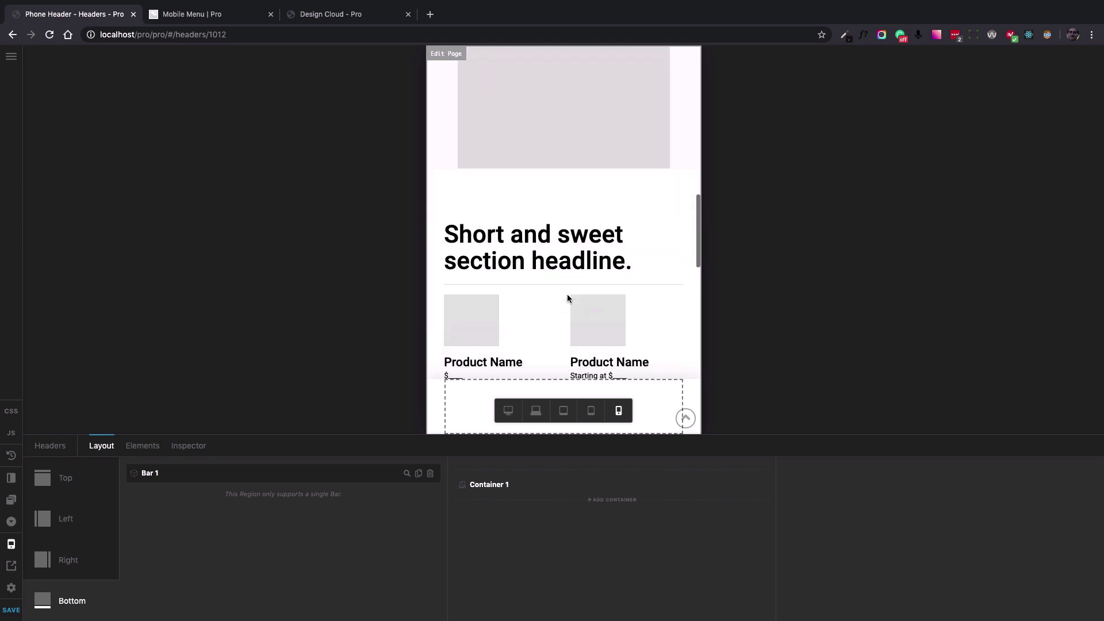
scroll(567, 297, up, 4)
scroll(567, 299, down, 2)
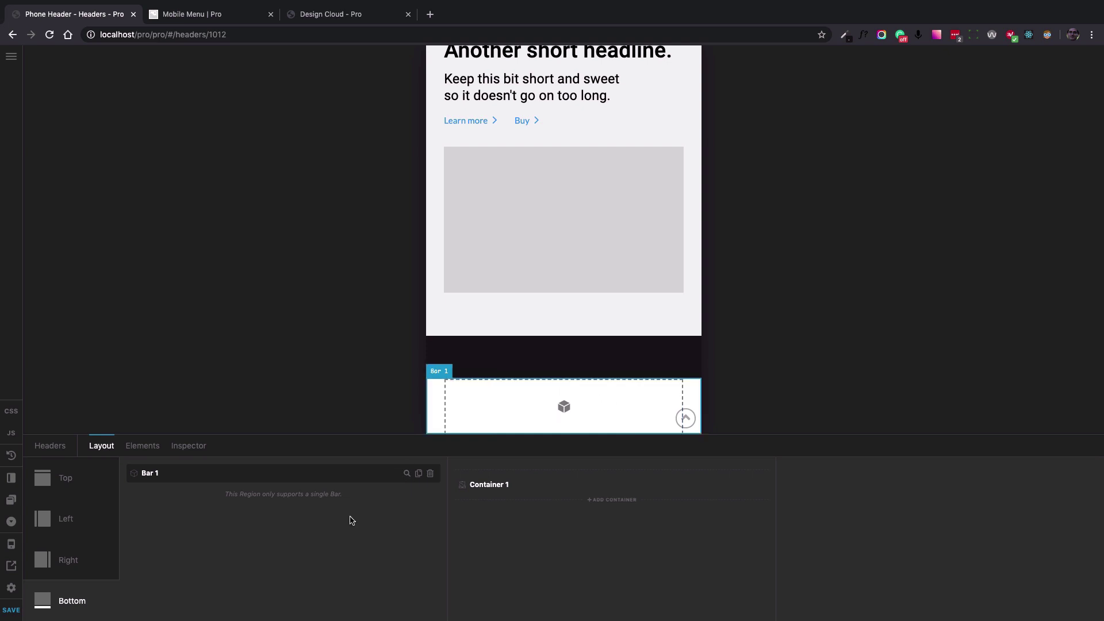
Set the background colour of the Bottom region's Bar 1 to rgba(255, 255, 255, 0.8).
click(406, 474)
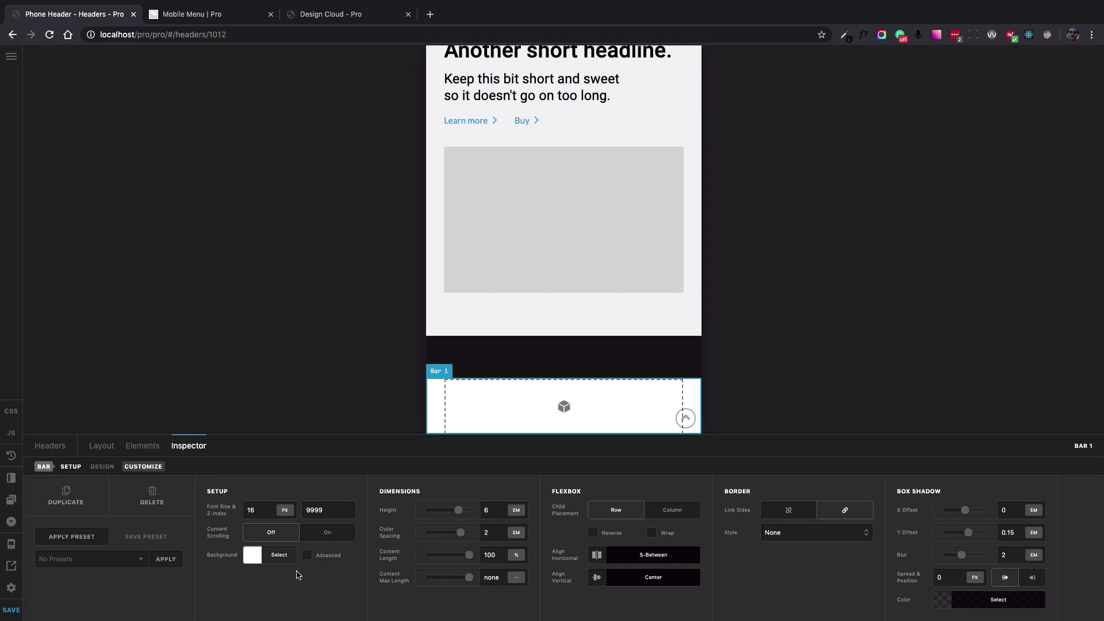
click(256, 557)
click(356, 550)
text(rg)
text(ba)
text(())
text(255)
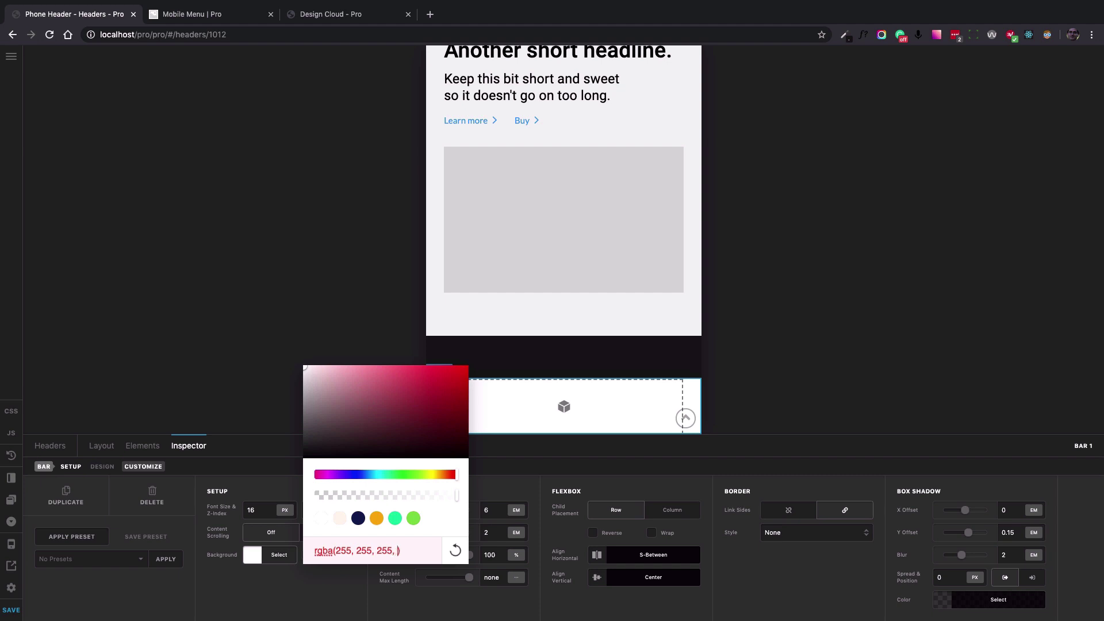
text(, 255, 255, 0.8)
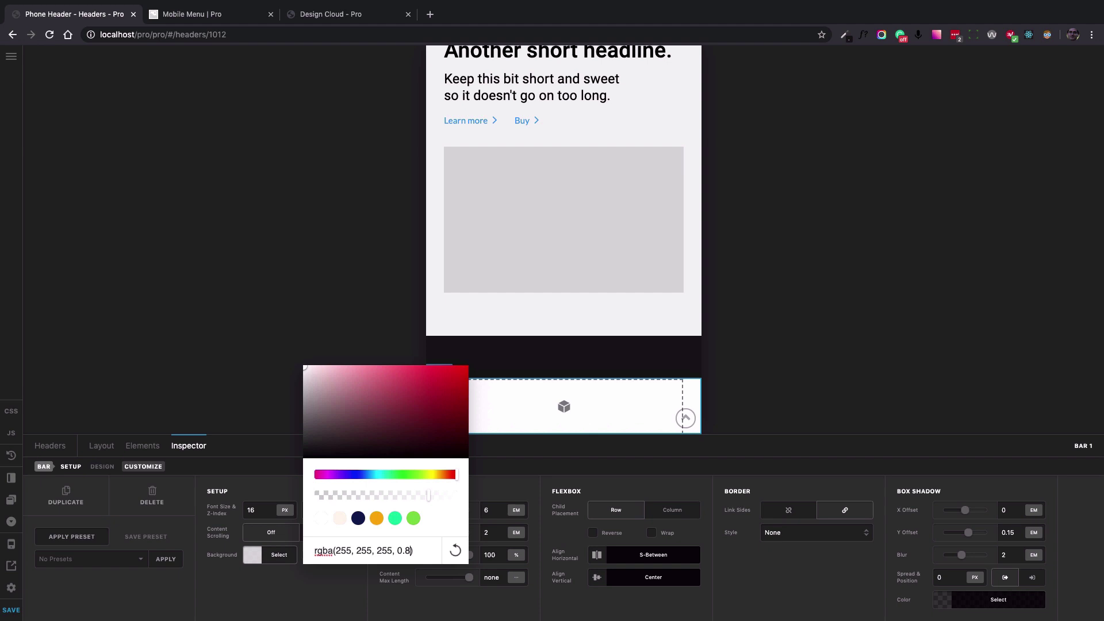
triple_click(367, 550)
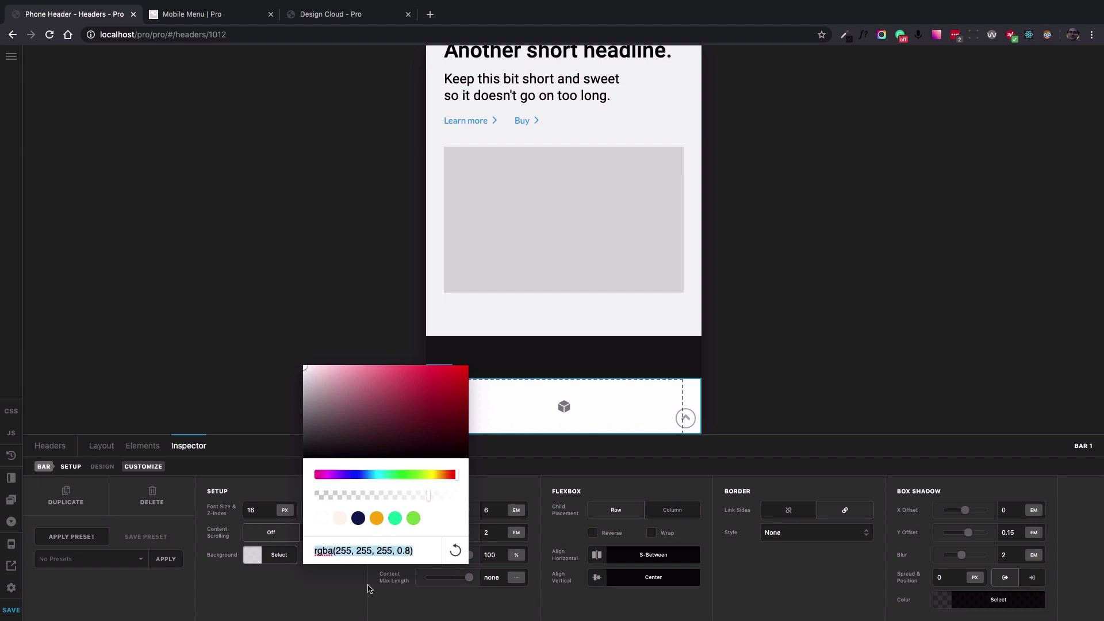
click(280, 601)
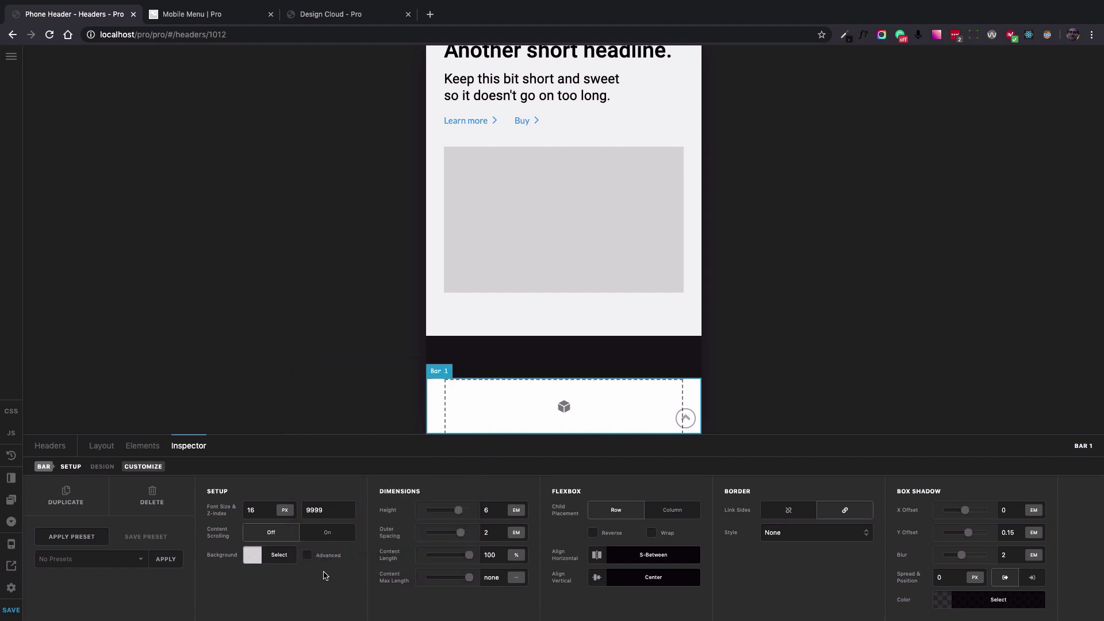
Change Bar 1's background to translucent black, rgba(0, 0, 0, 0.8).
click(280, 556)
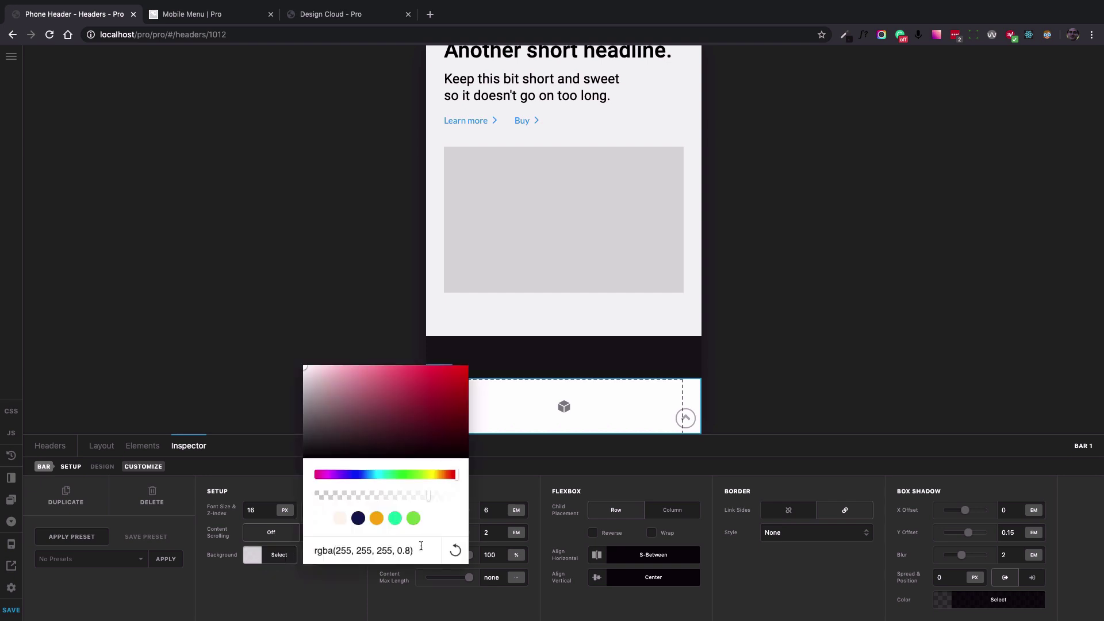
double_click(344, 551)
text(0)
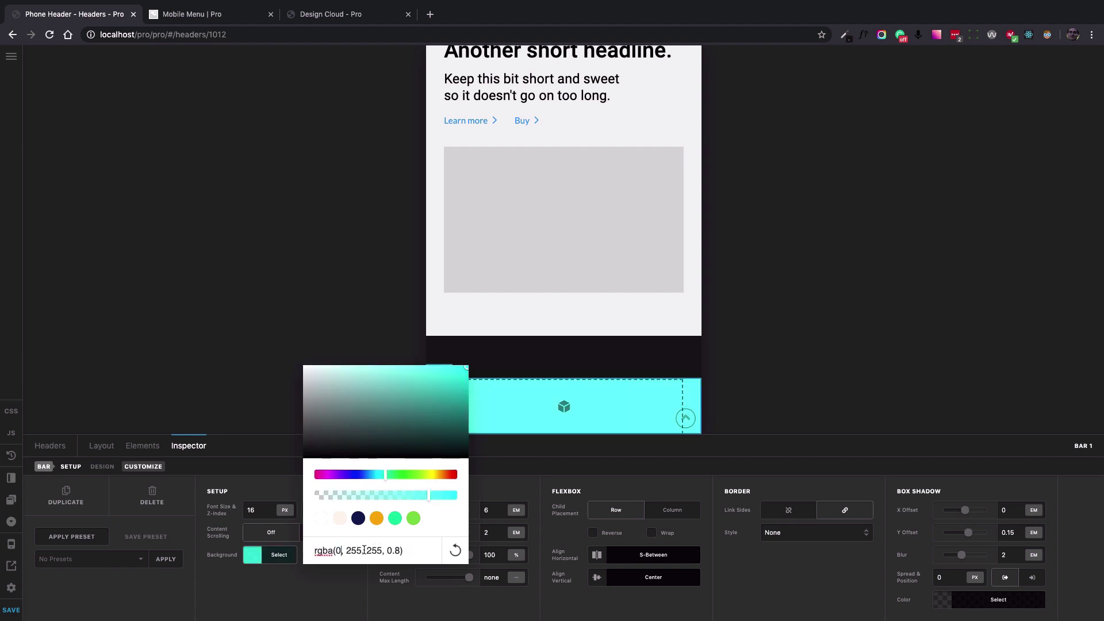
double_click(352, 550)
text(0)
double_click(364, 551)
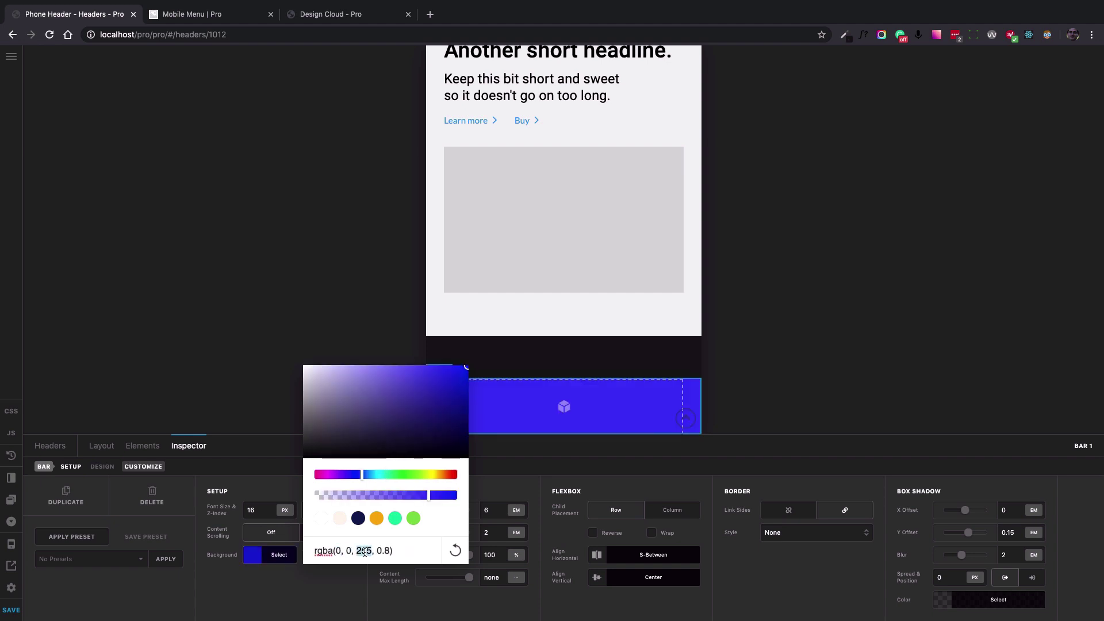
text(0)
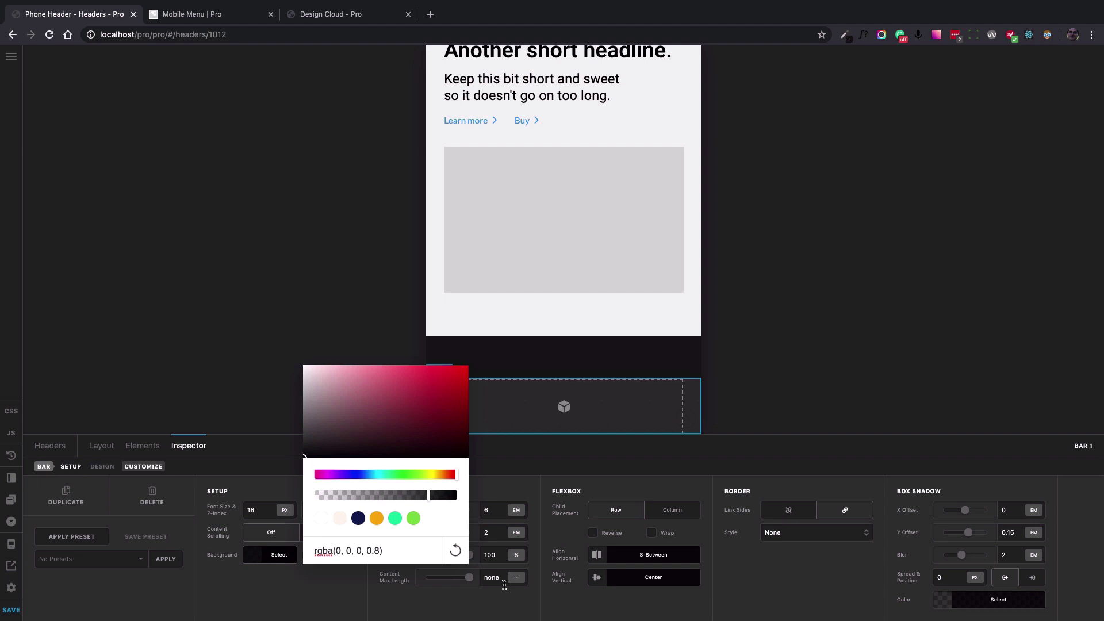
Set the alpha of Bar 1's black background to 1 so it is fully opaque.
key(BackSpace)
key(BackSpace)
text(1)
key(BackSpace)
key(BackSpace)
text(1)
click(255, 596)
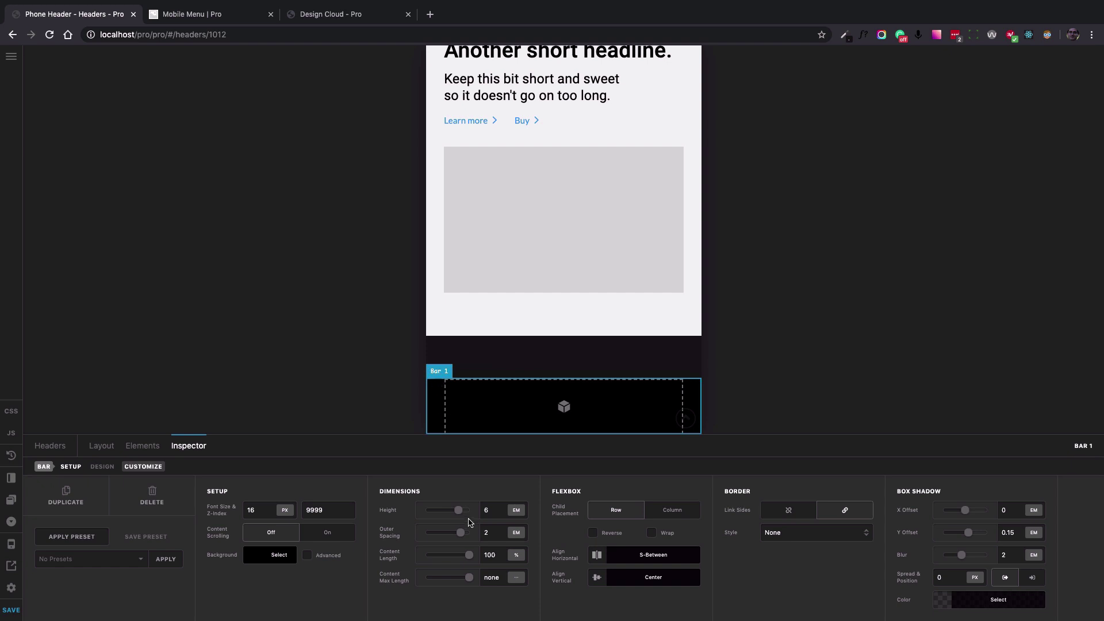
Set Bar 1's height to 4 em and its outer spacing to 0, keeping the S-Between horizontal alignment.
double_click(497, 511)
text(4)
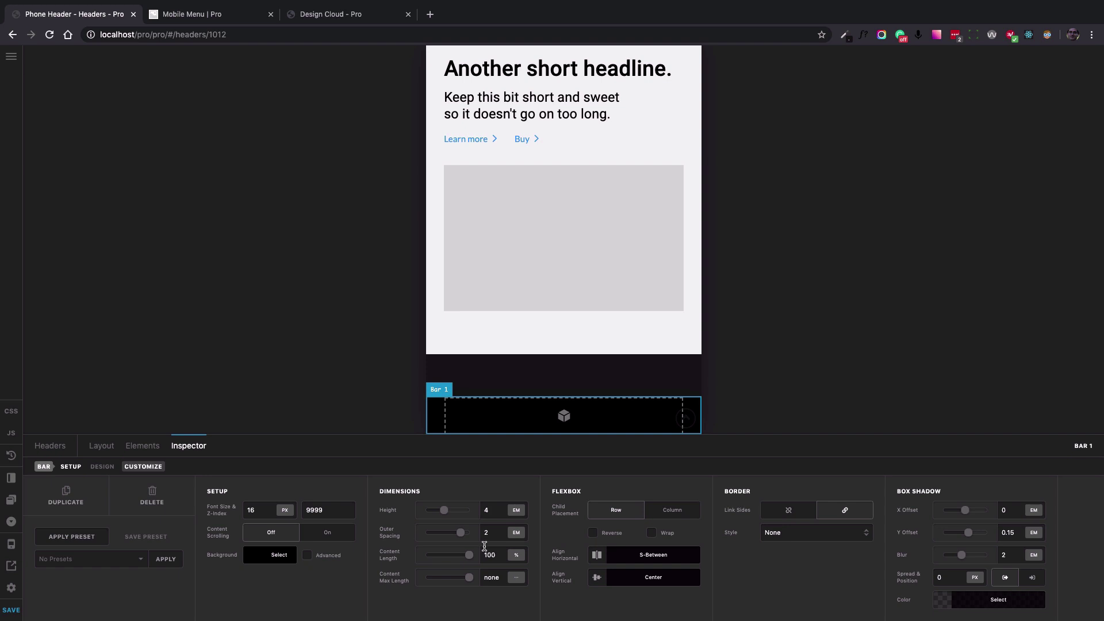
double_click(492, 532)
text(0)
click(647, 557)
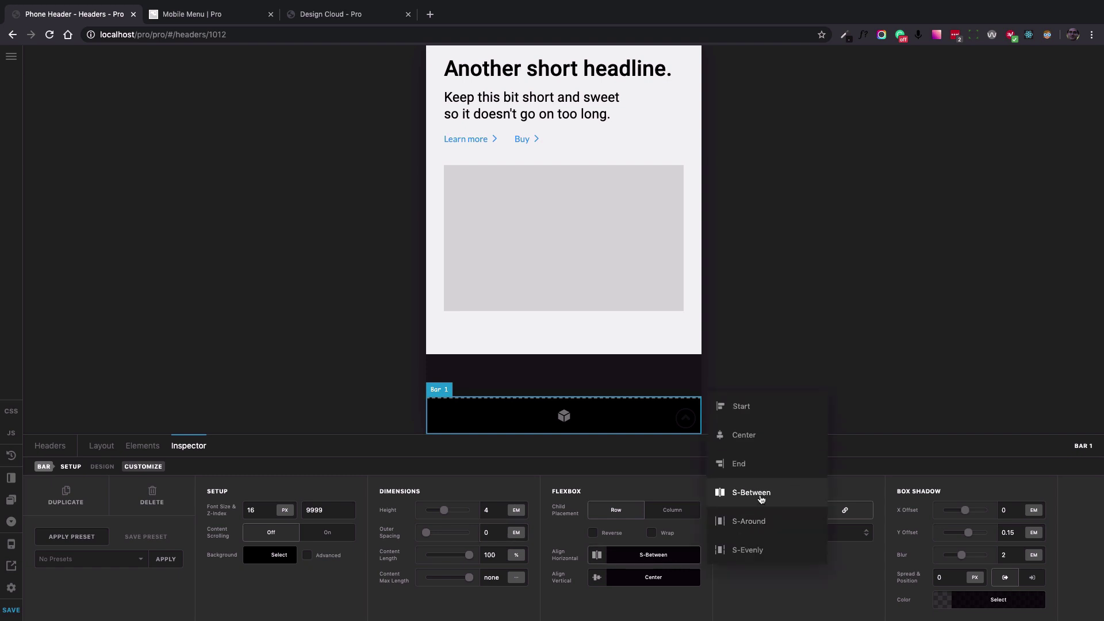
click(621, 599)
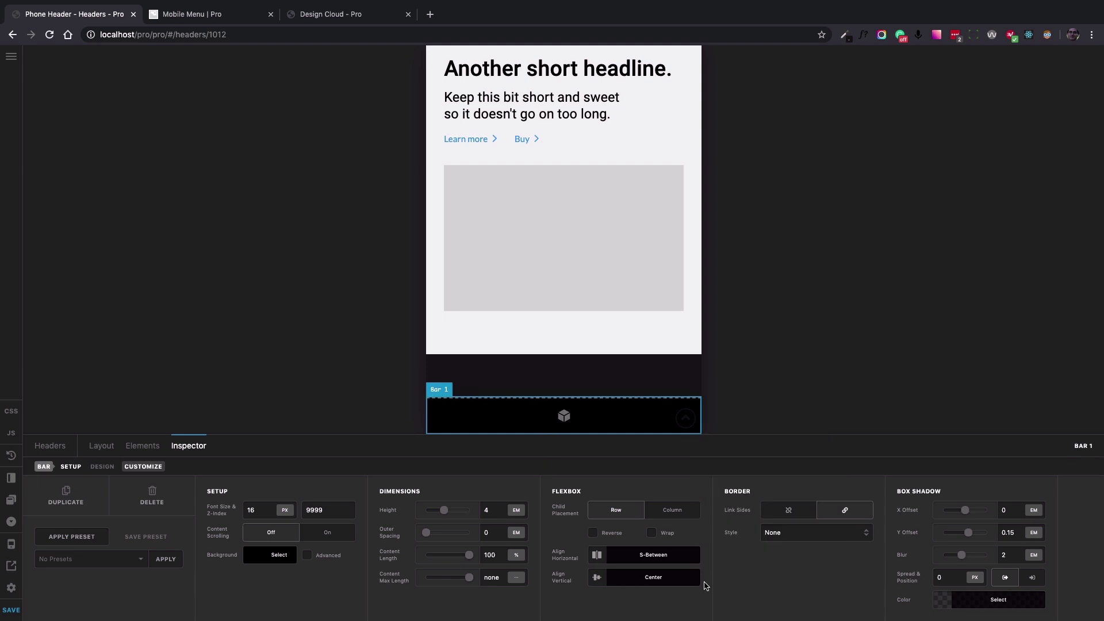
Remove Bar 1's box shadow by setting its Y offset and blur to 0.
click(1011, 509)
click(1015, 532)
key(BackSpace)
key(BackSpace)
key(BackSpace)
key(BackSpace)
text(0)
click(1015, 555)
key(BackSpace)
text(0)
click(810, 573)
Add a Button element to Container 1 inside Bar 1 of the Bottom region.
click(96, 448)
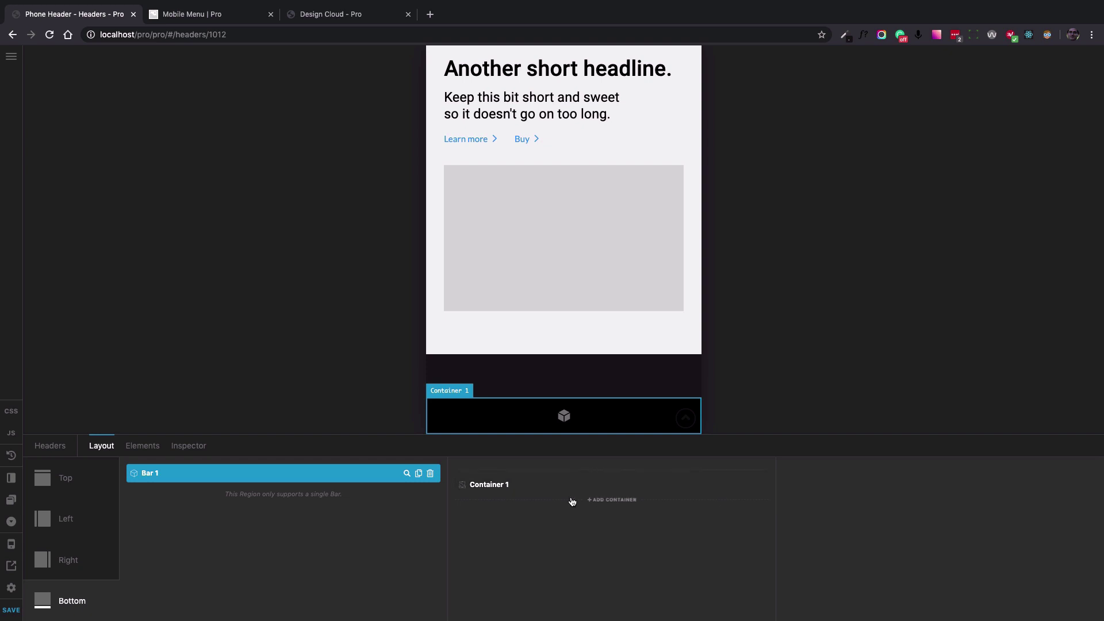
click(674, 487)
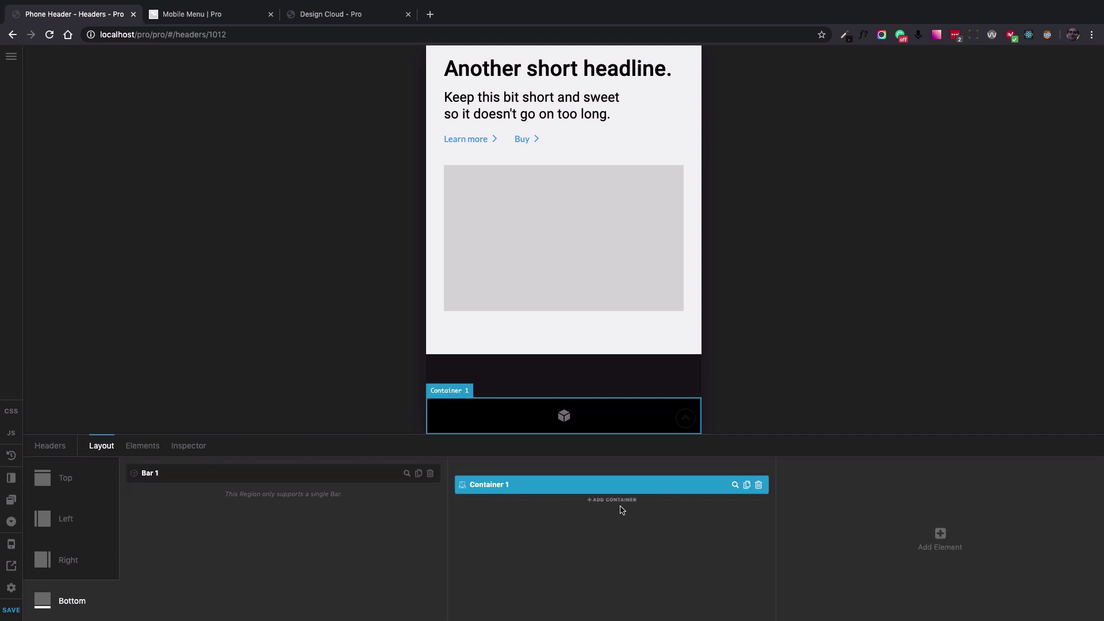
click(939, 534)
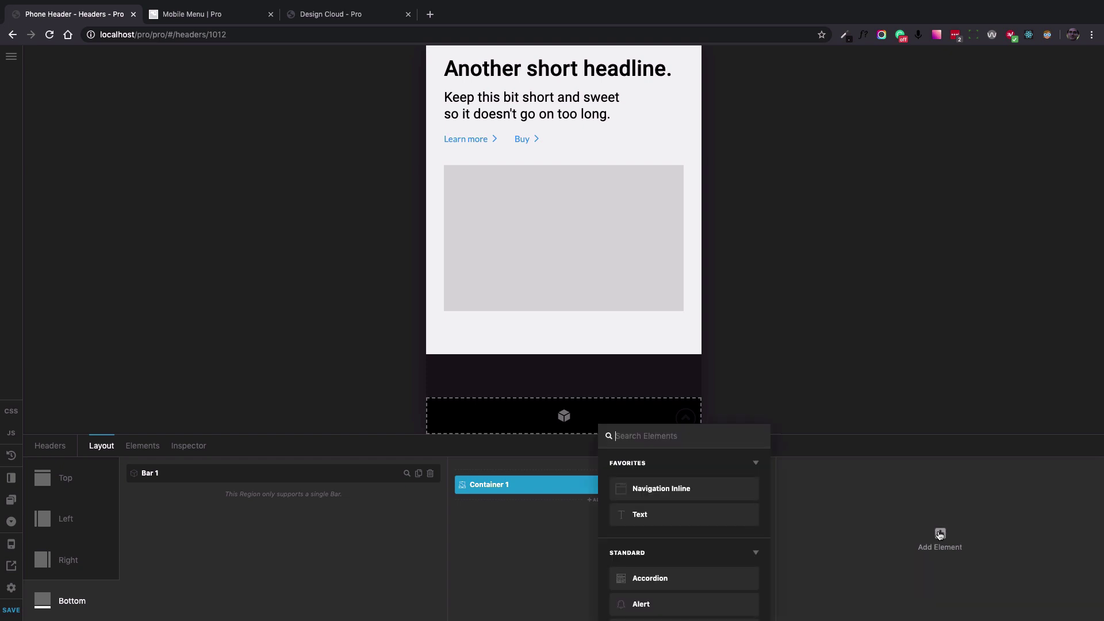
text(buttt)
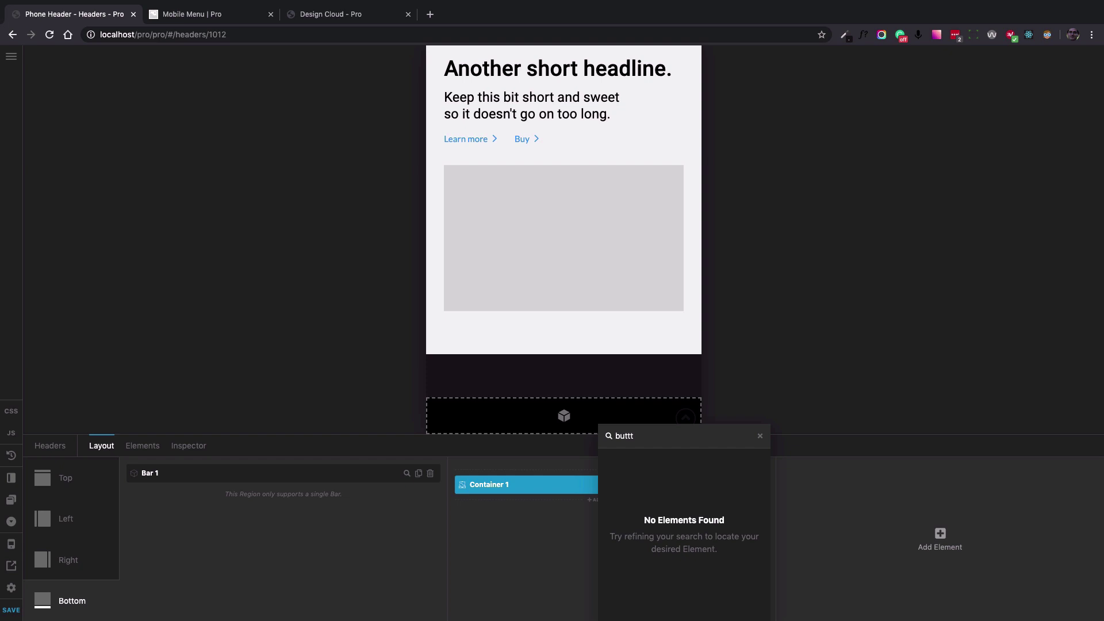
key(BackSpace)
click(719, 495)
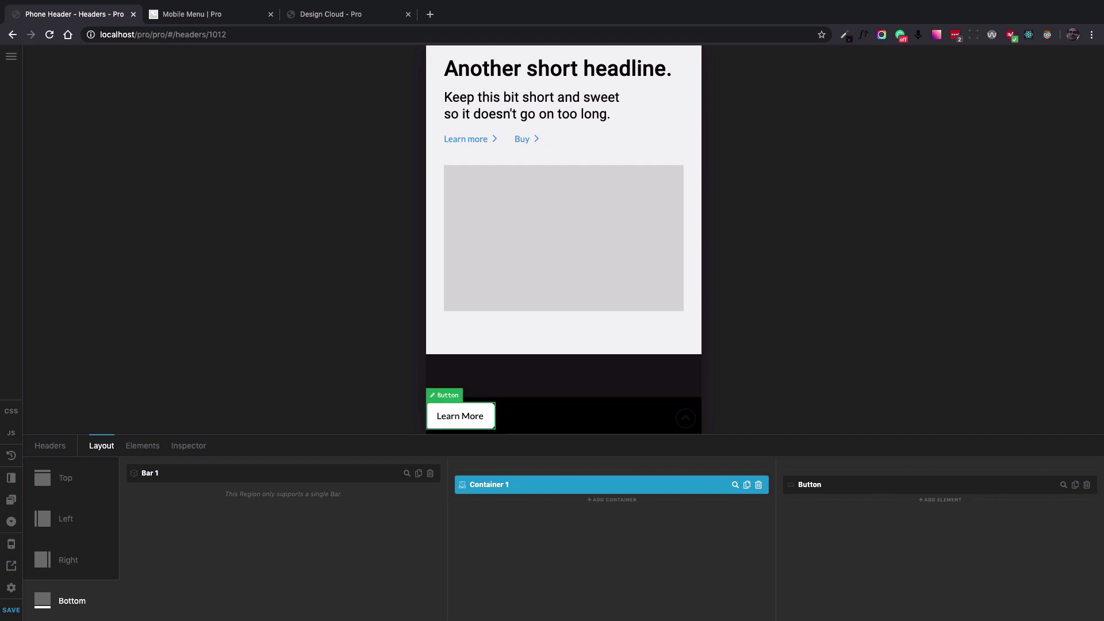
Set the new Button's base background colour to black, rgb(0, 0, 0).
click(1063, 485)
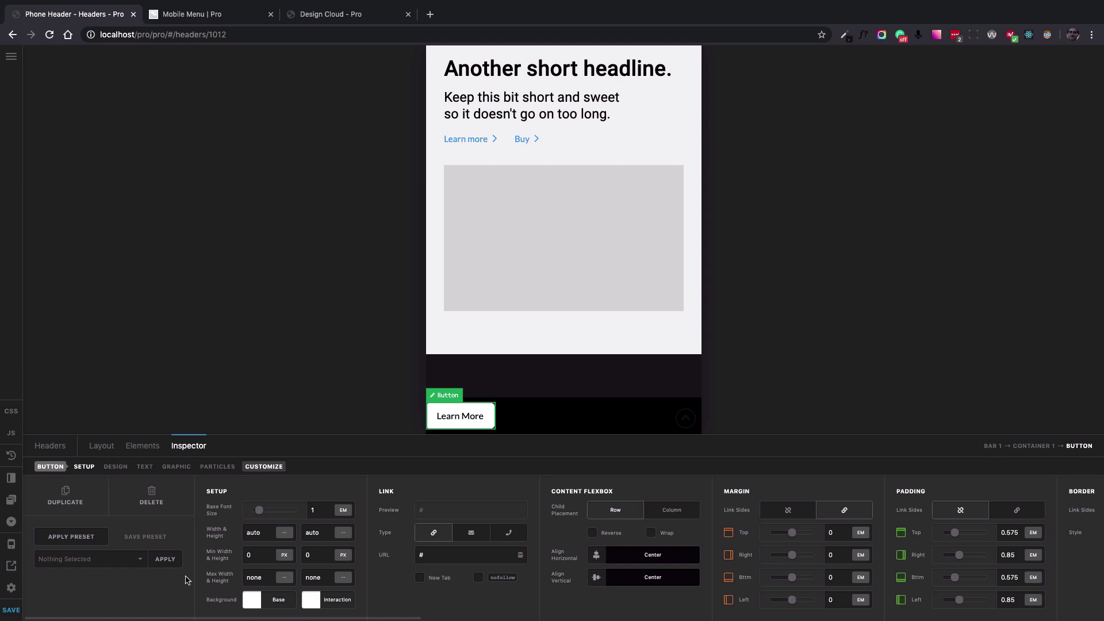
click(269, 605)
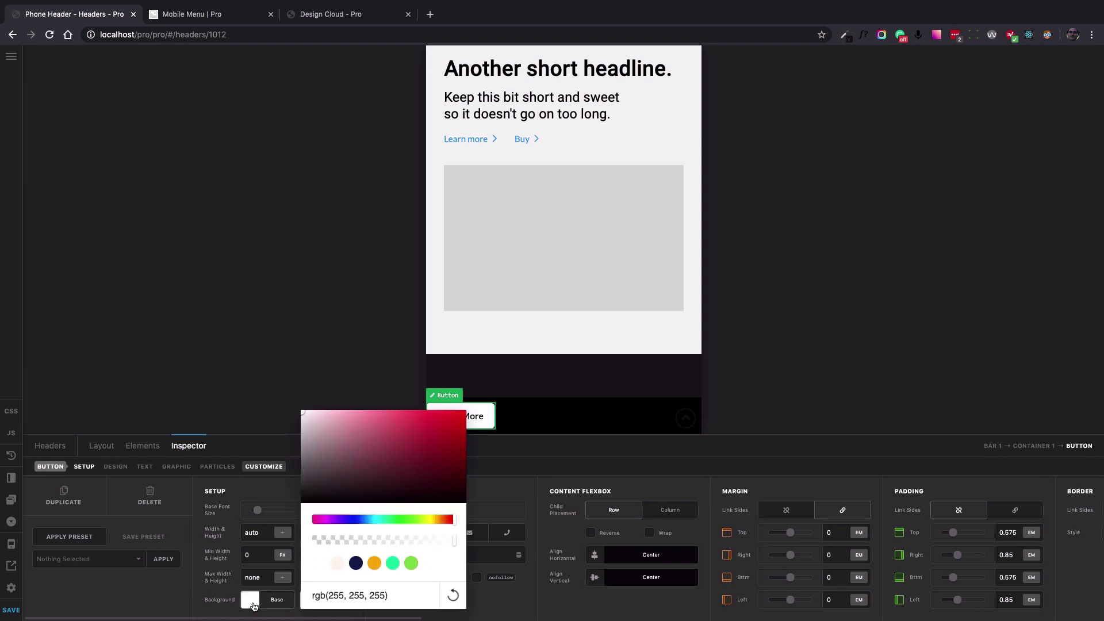
click(385, 598)
double_click(337, 595)
text(0)
double_click(356, 595)
text(0)
double_click(357, 595)
text(0)
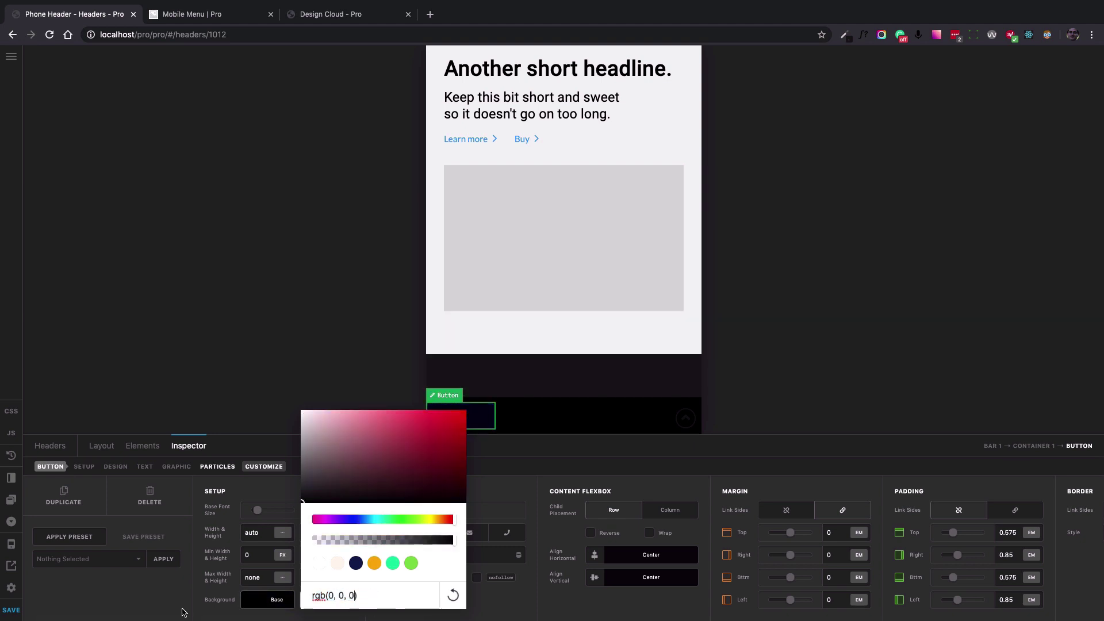
click(181, 606)
Set the Button's interaction background colour to black, rgb(0, 0, 0).
click(350, 605)
double_click(395, 595)
text(0)
double_click(405, 595)
text(0)
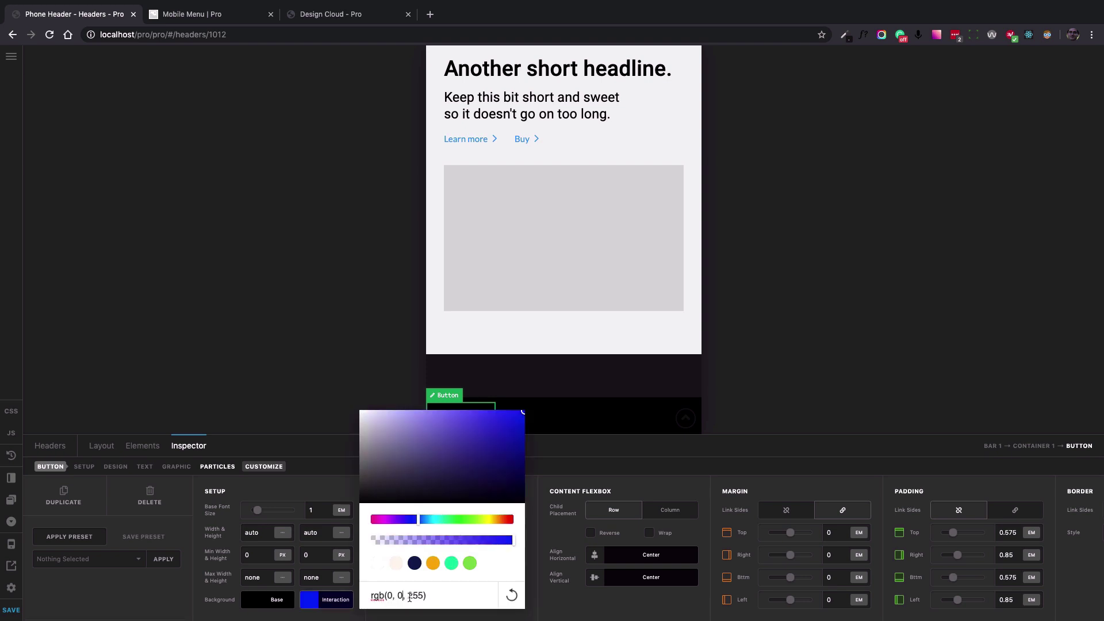
double_click(418, 595)
text(0)
click(177, 603)
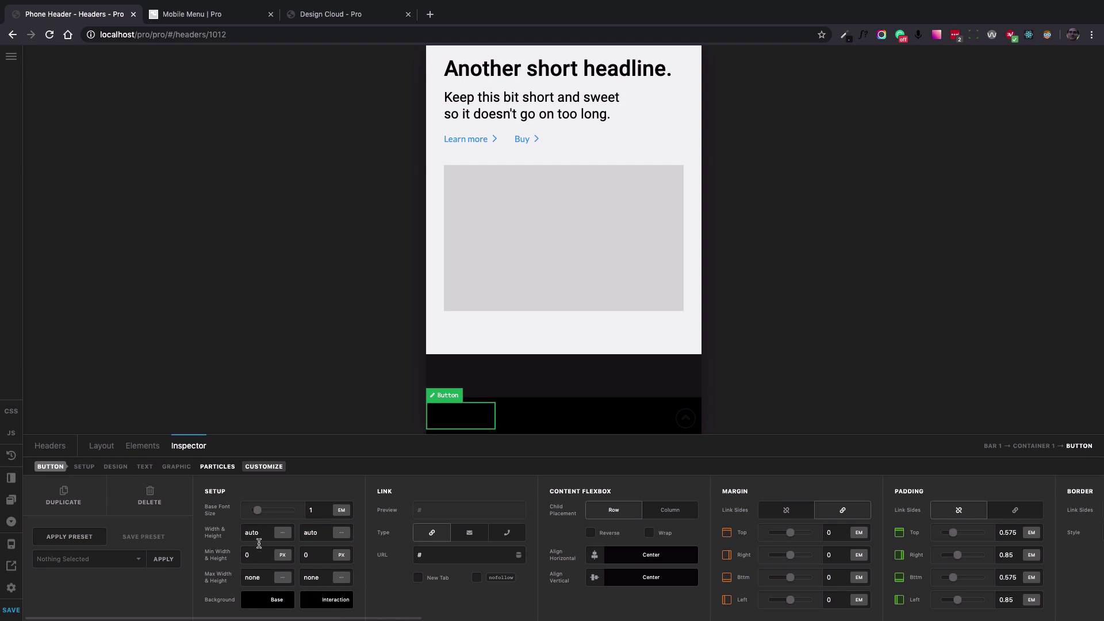
Set the Button's width to 20 %.
double_click(264, 532)
text(20)
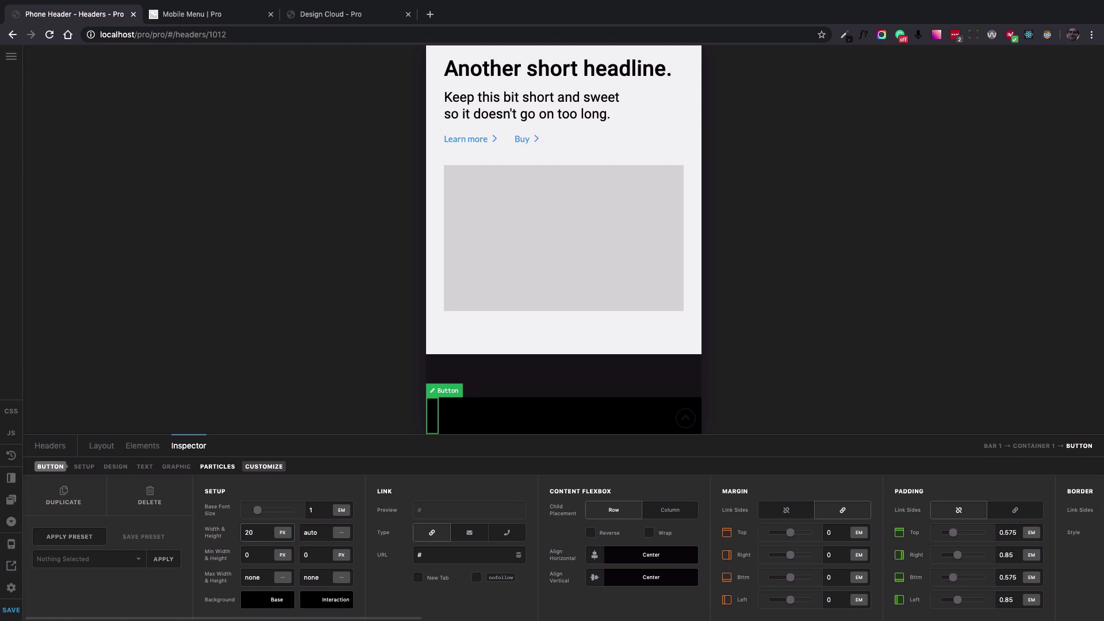
key(Return)
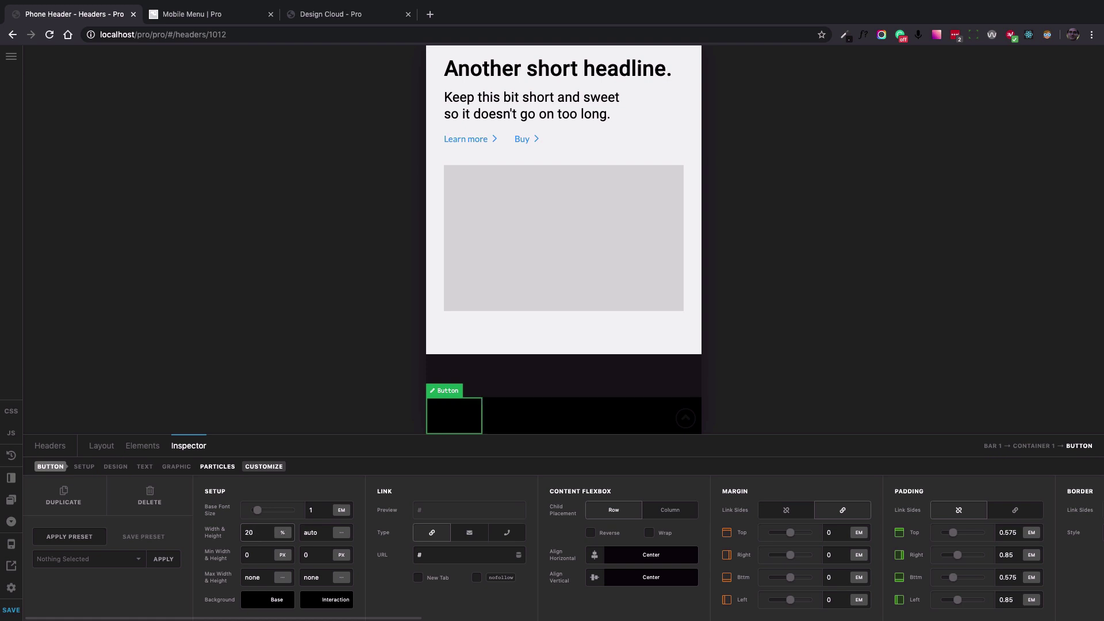
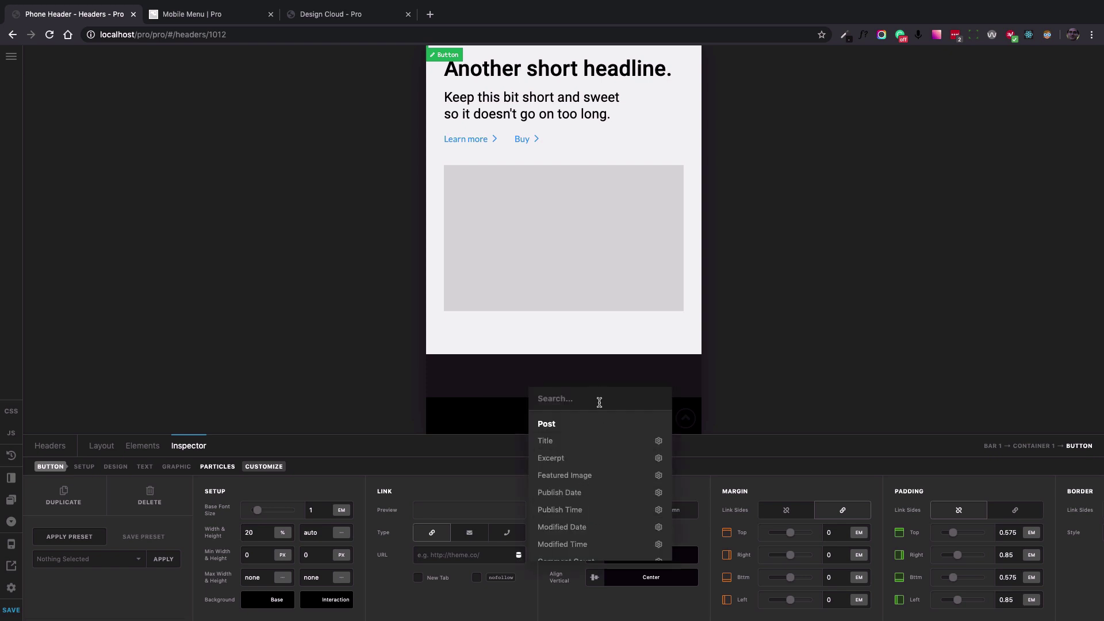
Link the Button to the site's home page using the global Home URL dynamic content.
text(home)
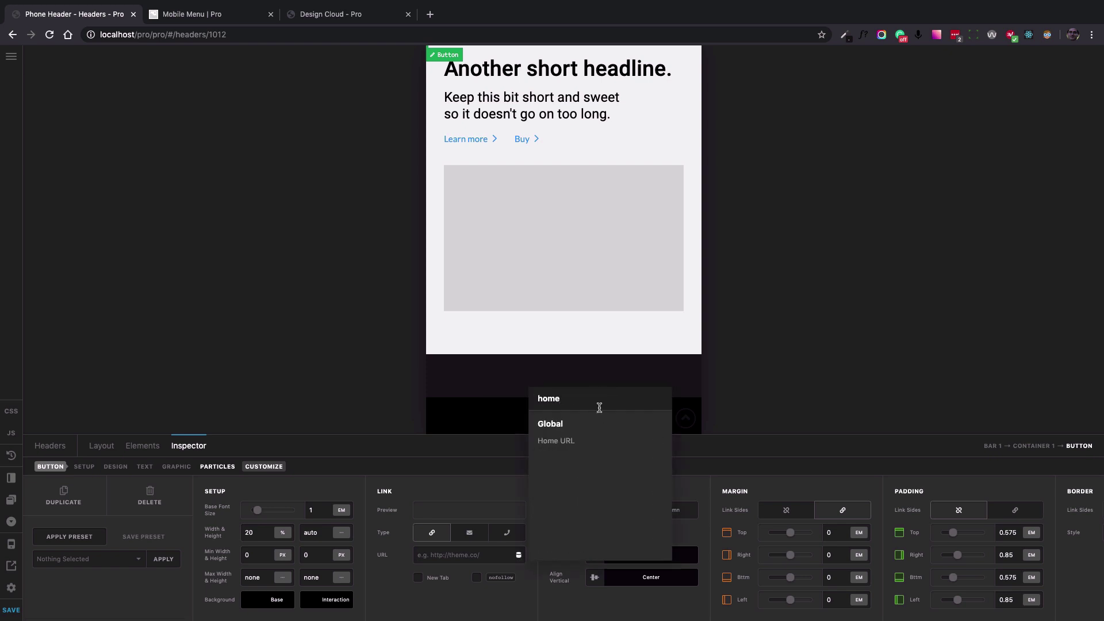
click(569, 443)
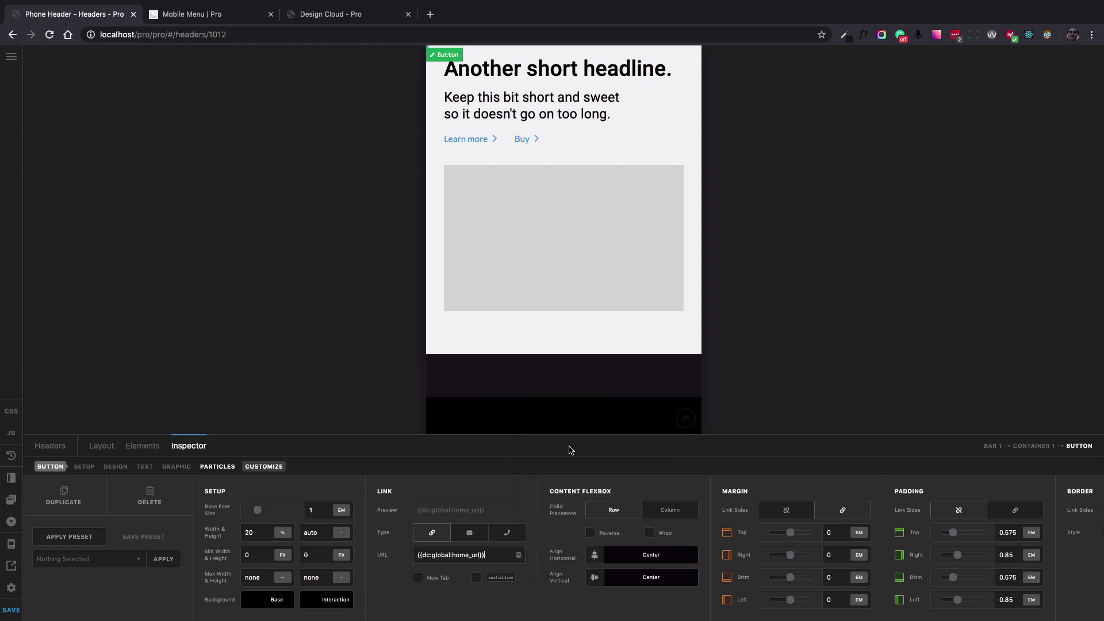
triple_click(451, 553)
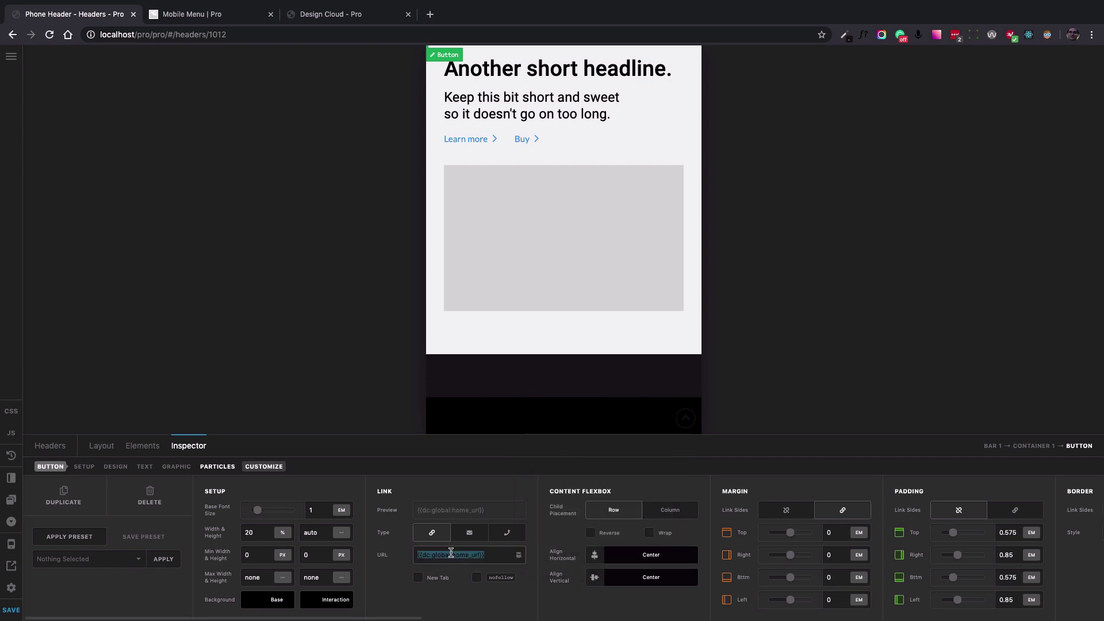
click(463, 604)
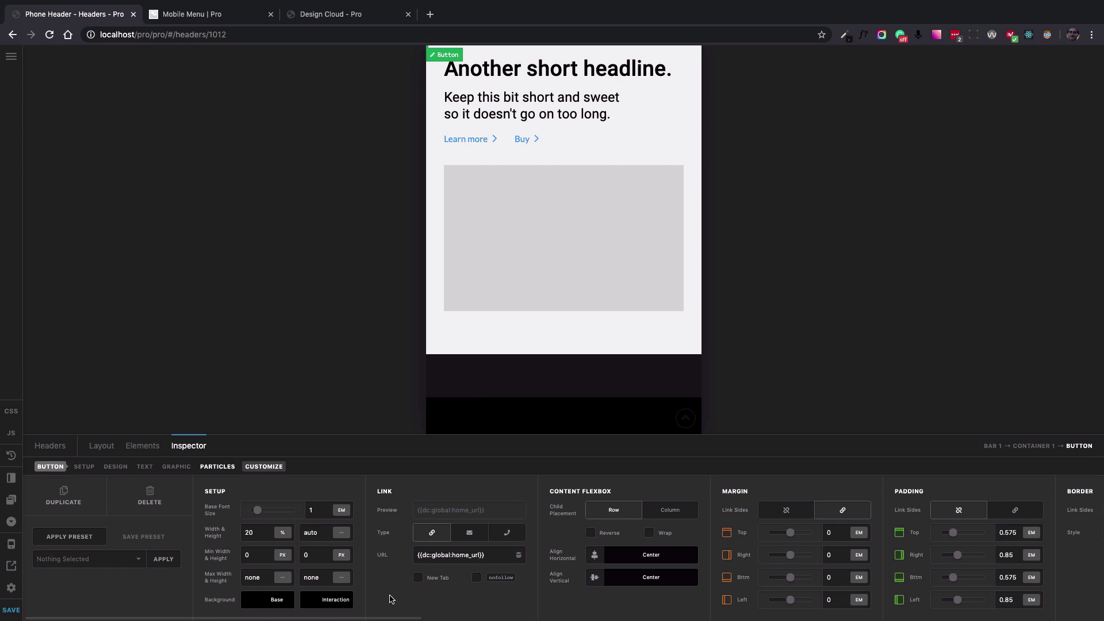
Unlink the Button's border sides and give only the right side a solid border 1 px wide.
scroll(625, 598, right, 10)
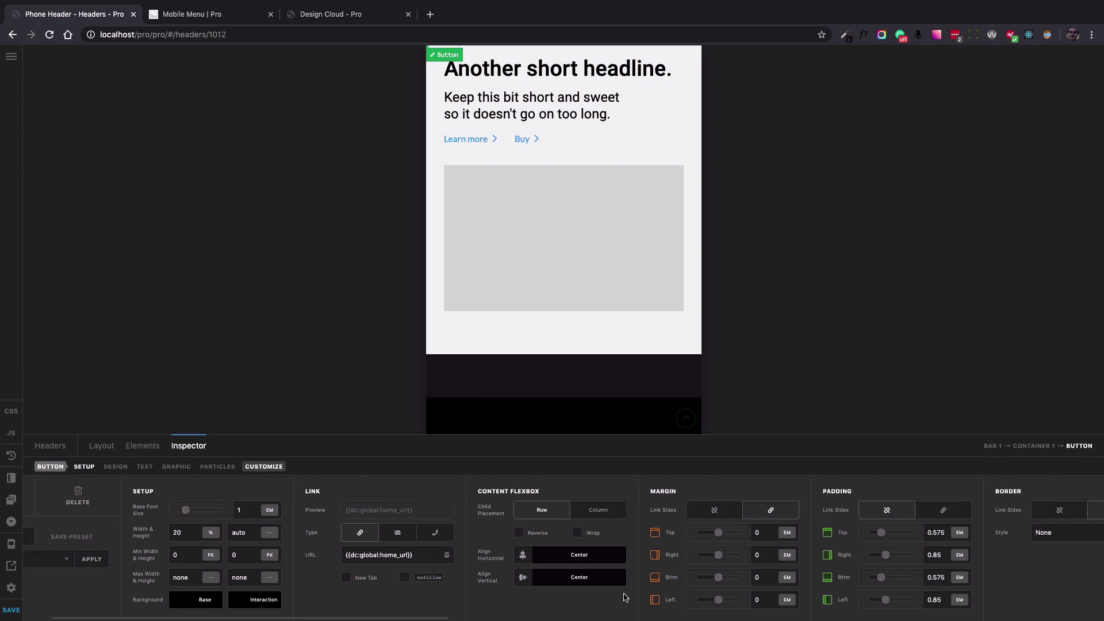
scroll(626, 598, right, 6)
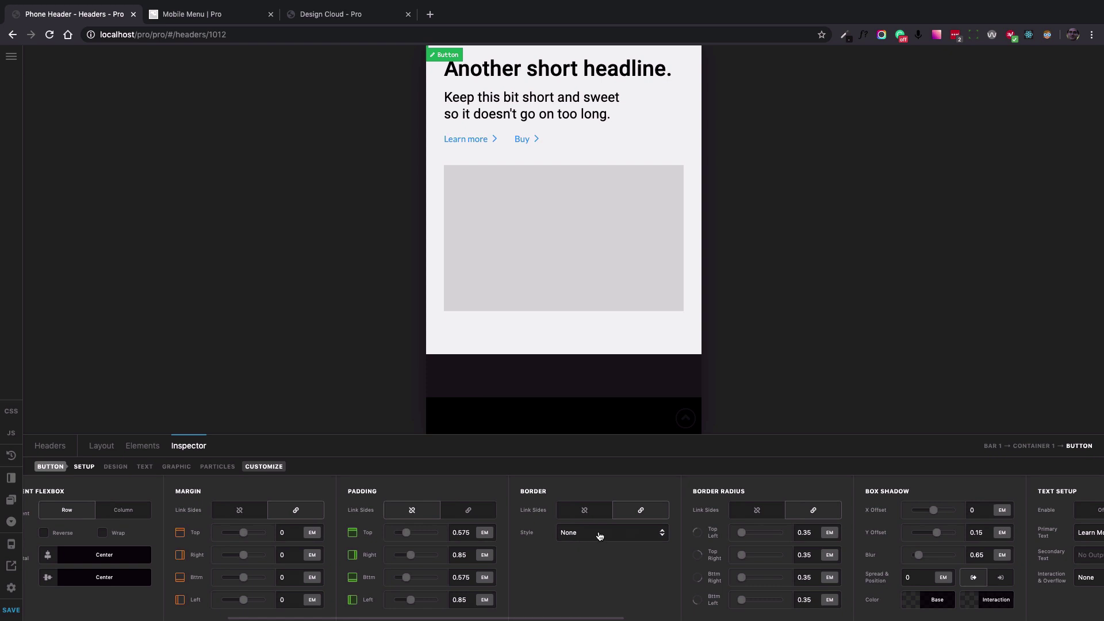
click(584, 510)
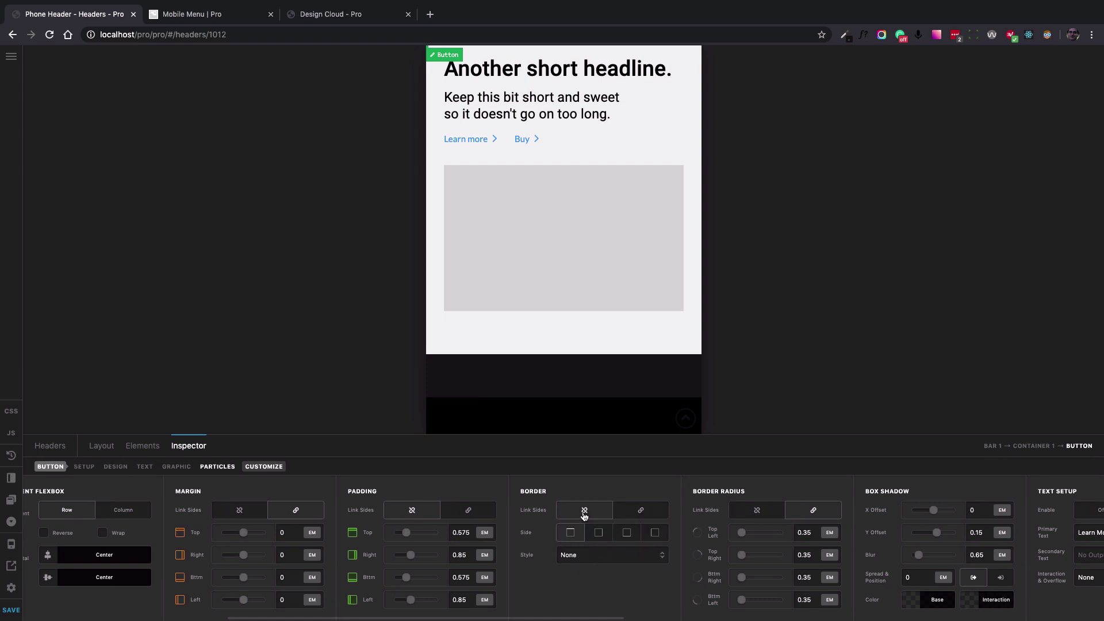
click(601, 536)
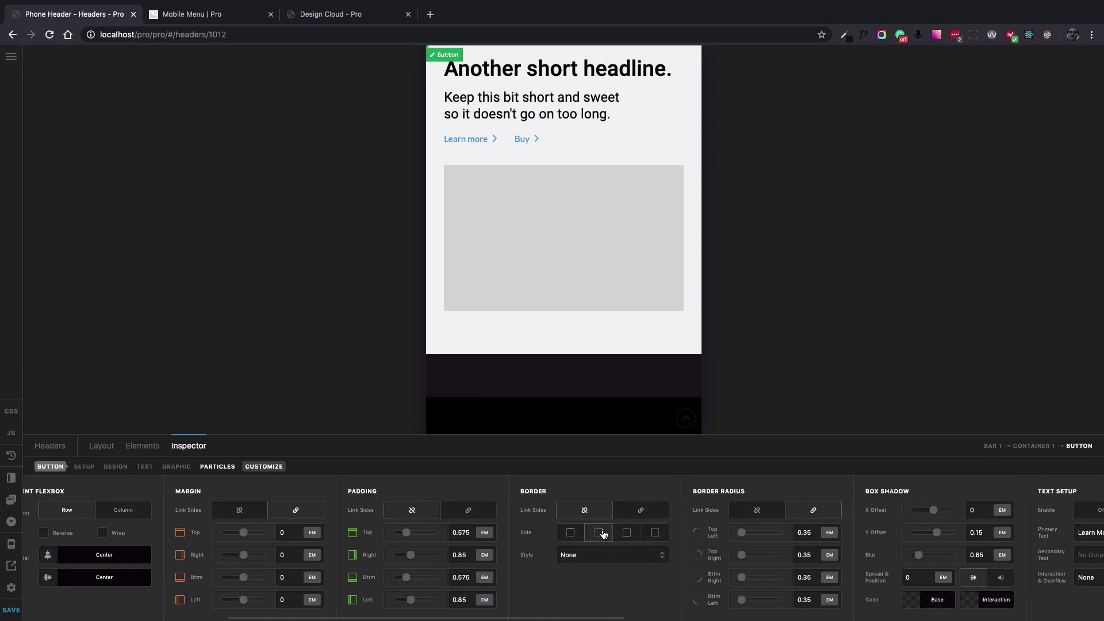
click(601, 554)
key(Escape)
key(s)
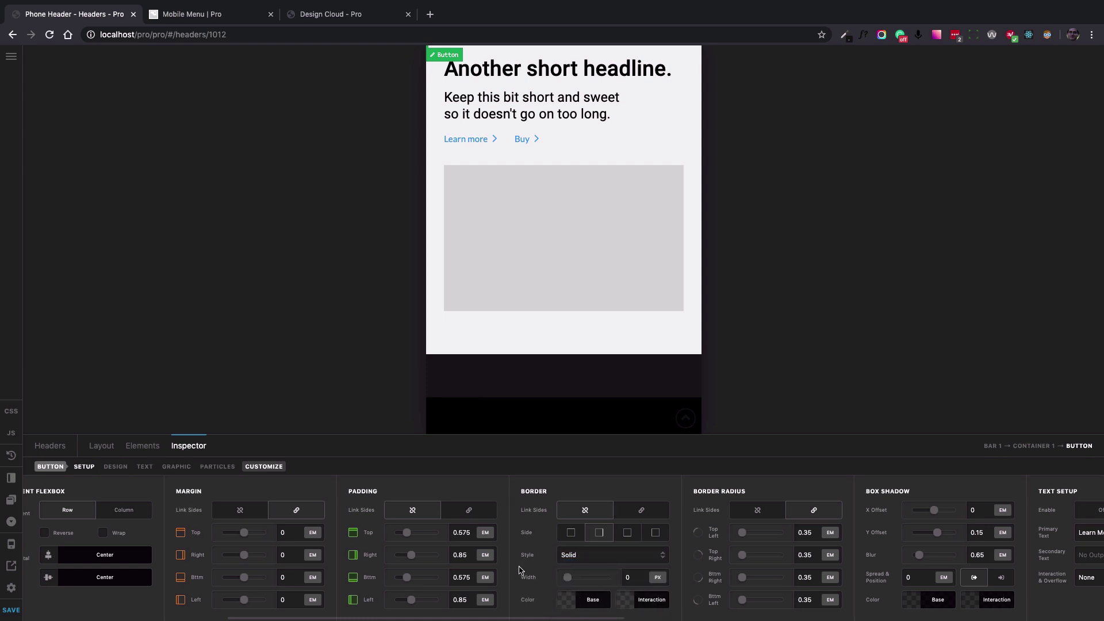
click(632, 577)
text(1)
Set the right border's base colour to translucent white, rgba(255, 255, 255, 0.8).
click(589, 602)
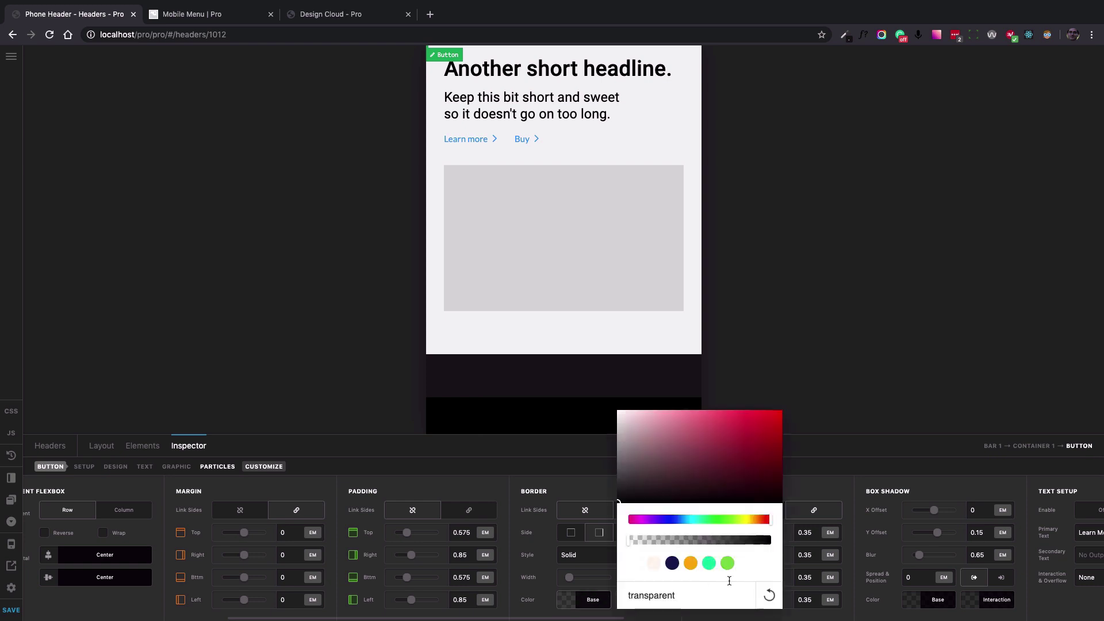
triple_click(693, 590)
text(rgba(255, 255, 255, 0.8))
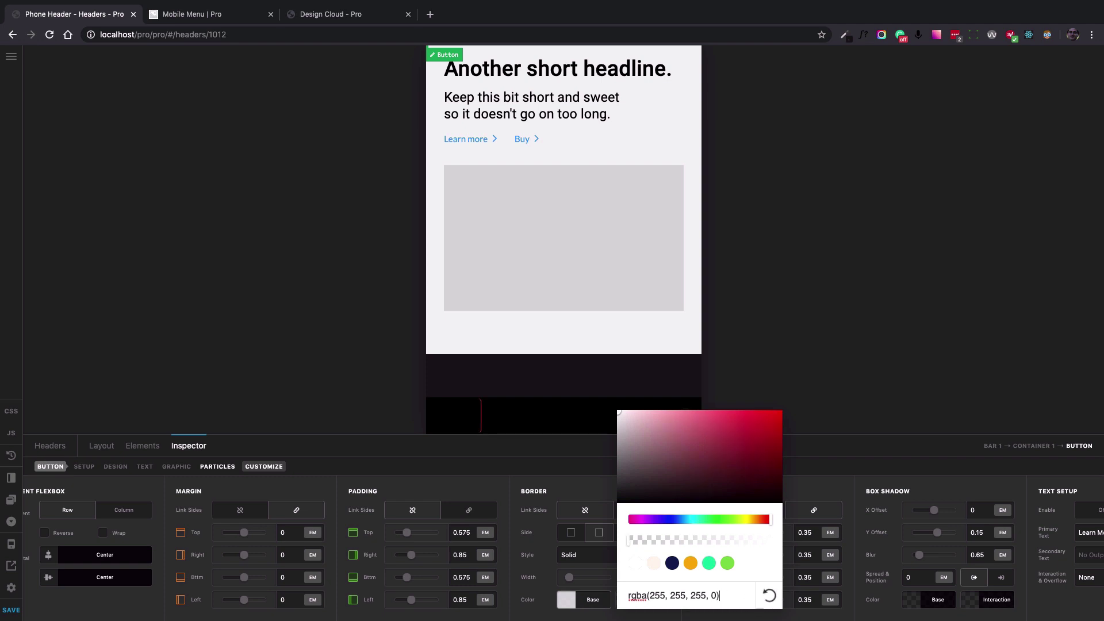
click(769, 597)
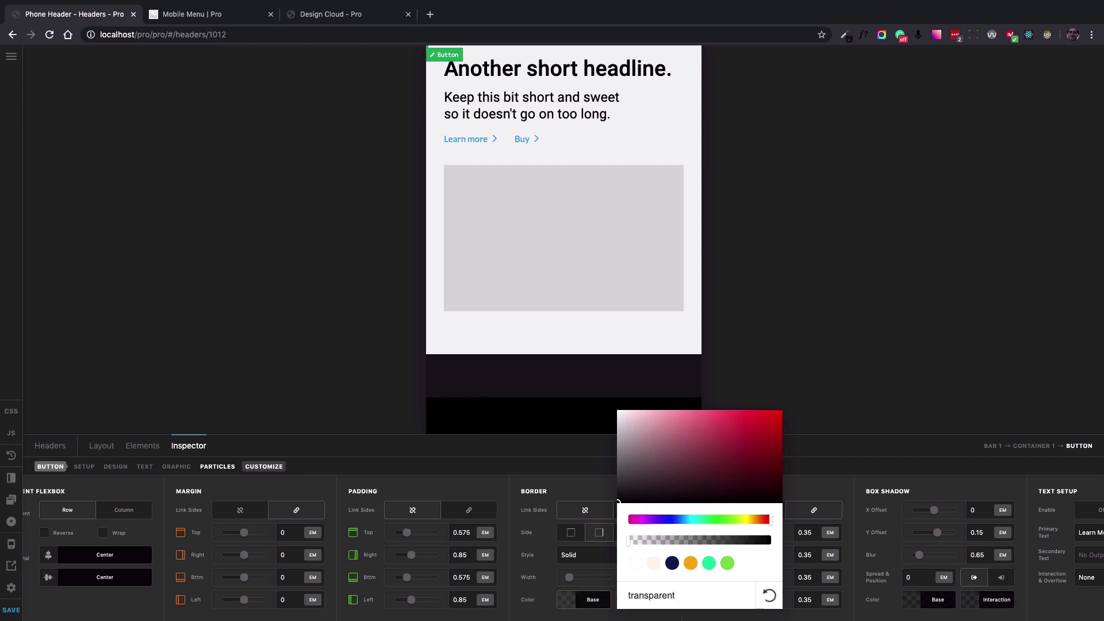
key(super+a)
text(rgba(255, 255, 255, 0.8))
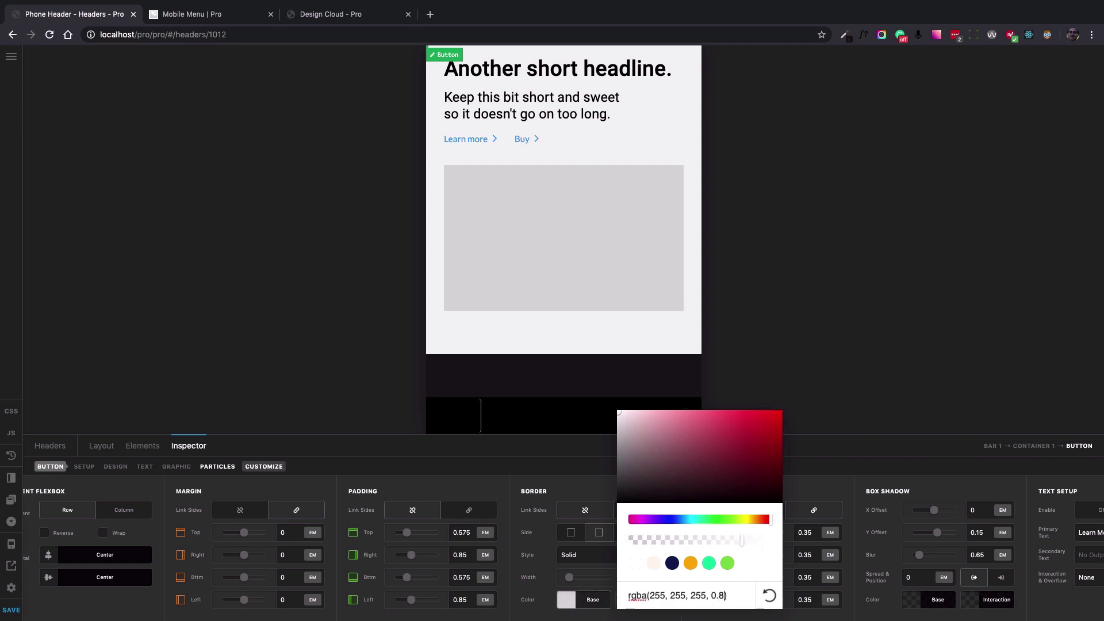
Undo the border colour entry, re-enter the translucent white and lower its alpha to 0.3.
key(super+z)
key(super+z)
key(BackSpace)
key(BackSpace)
key(BackSpace)
key(BackSpace)
key(BackSpace)
key(BackSpace)
key(BackSpace)
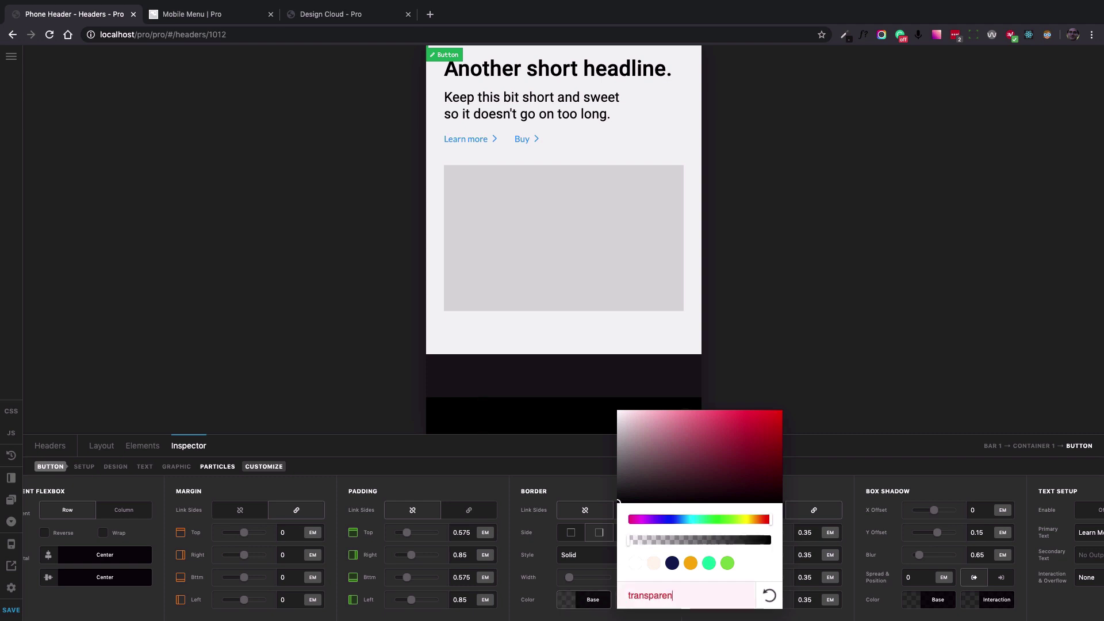
key(BackSpace)
key(BackSpace)
key(BackSpace)
key(BackSpace)
text(rgba(255, 255, 255, 0.8))
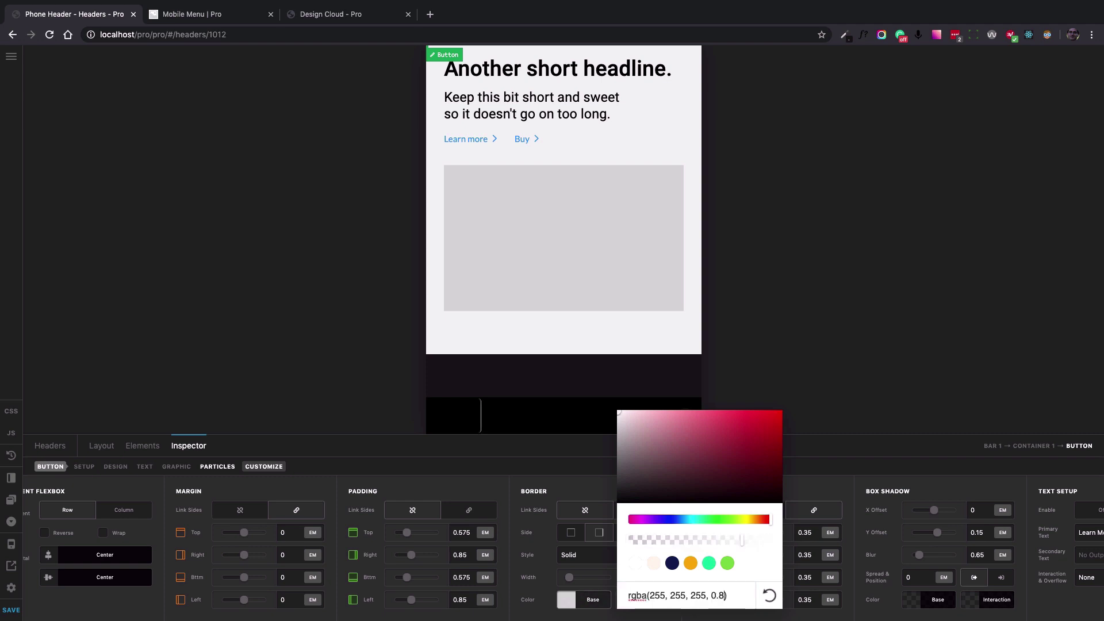
key(BackSpace)
key(BackSpace)
text(.3)
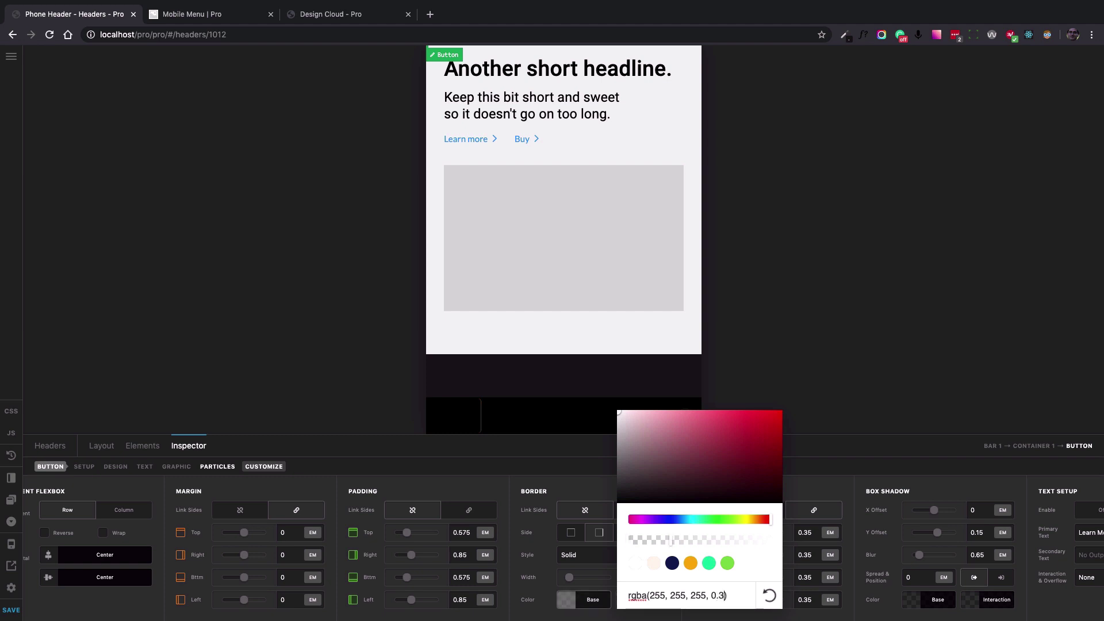
Set the right border's base colour to faint translucent white, rgba(255, 255, 255, 0.2).
key(super+a)
text(transparent)
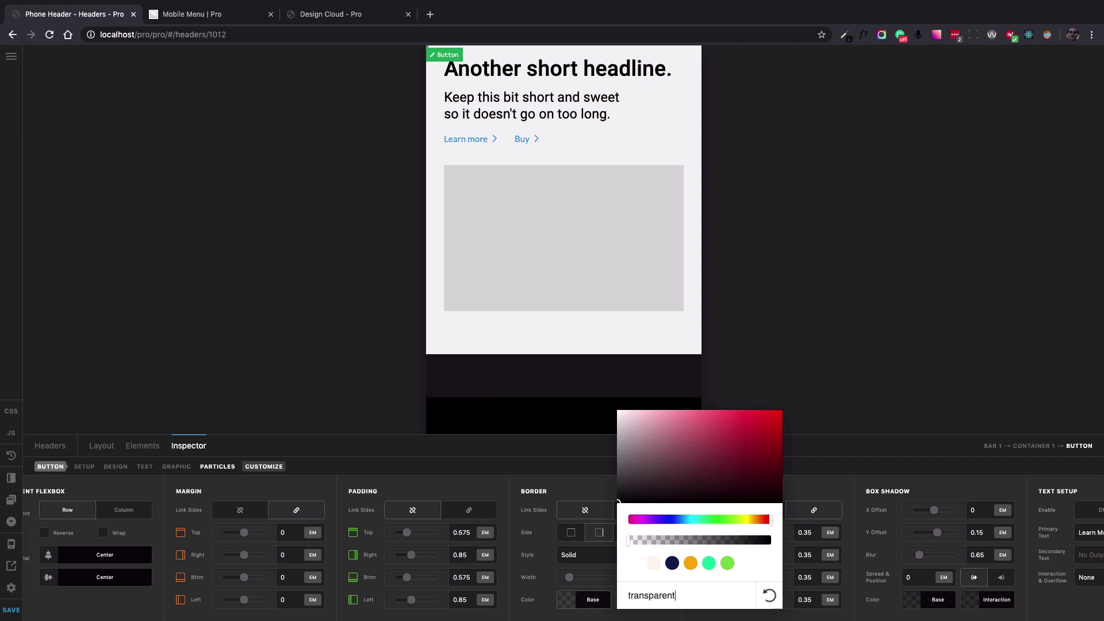
key(super+a)
text(rgba(255, 255, 255, 0.8))
key(super+a)
text(rgba(255, 255, 255, 0))
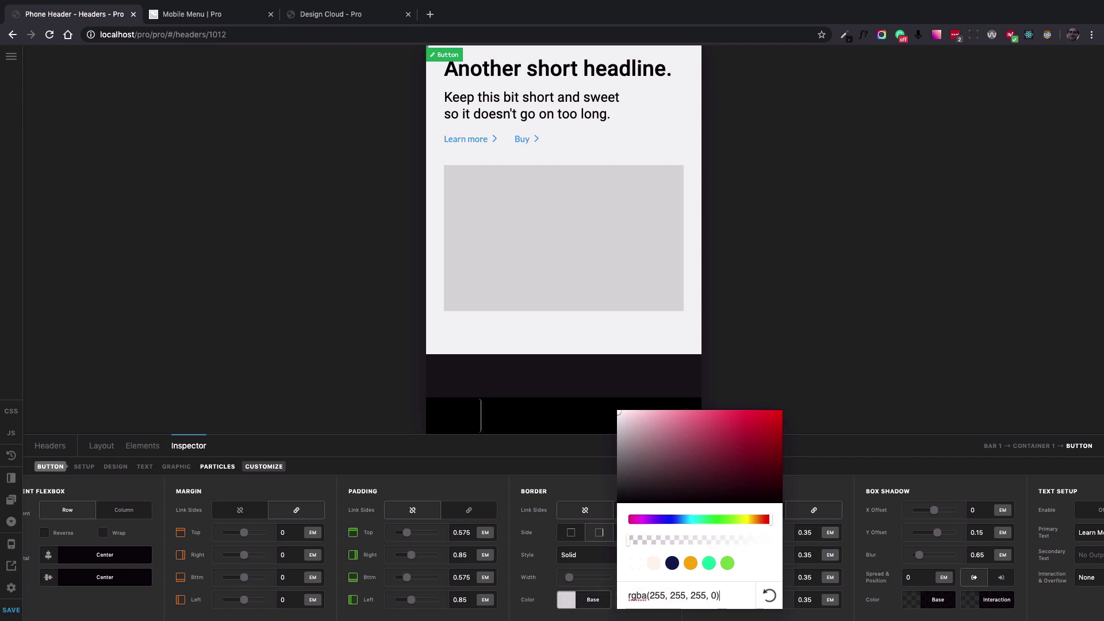
text(.2)
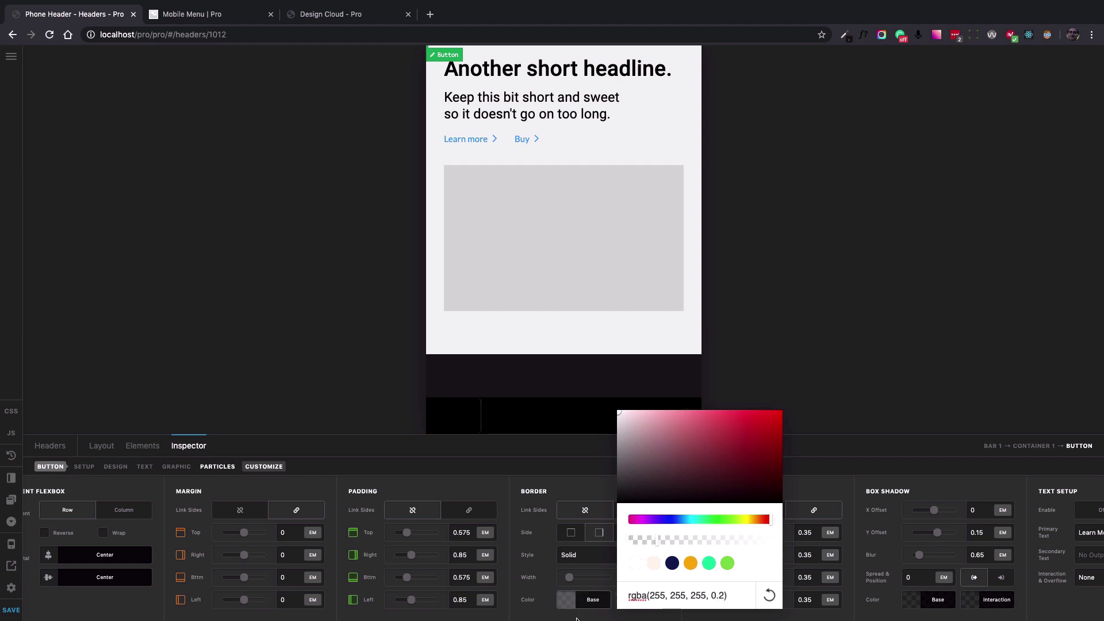
click(529, 612)
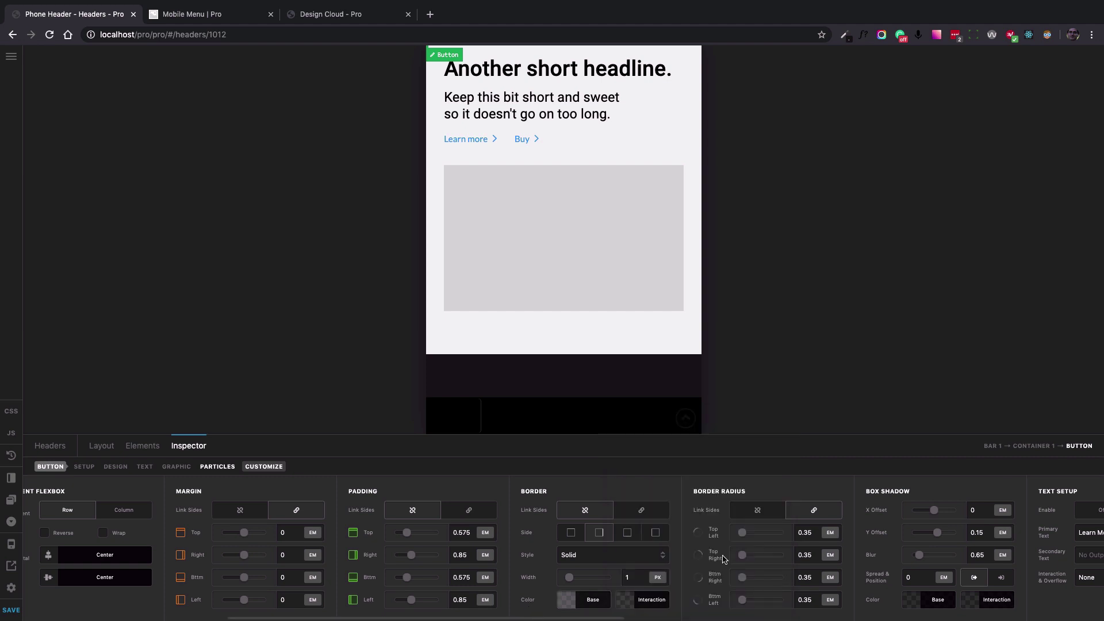
Set the Button's border radius to 0 on all four linked corners.
scroll(742, 549, right, 2)
double_click(762, 532)
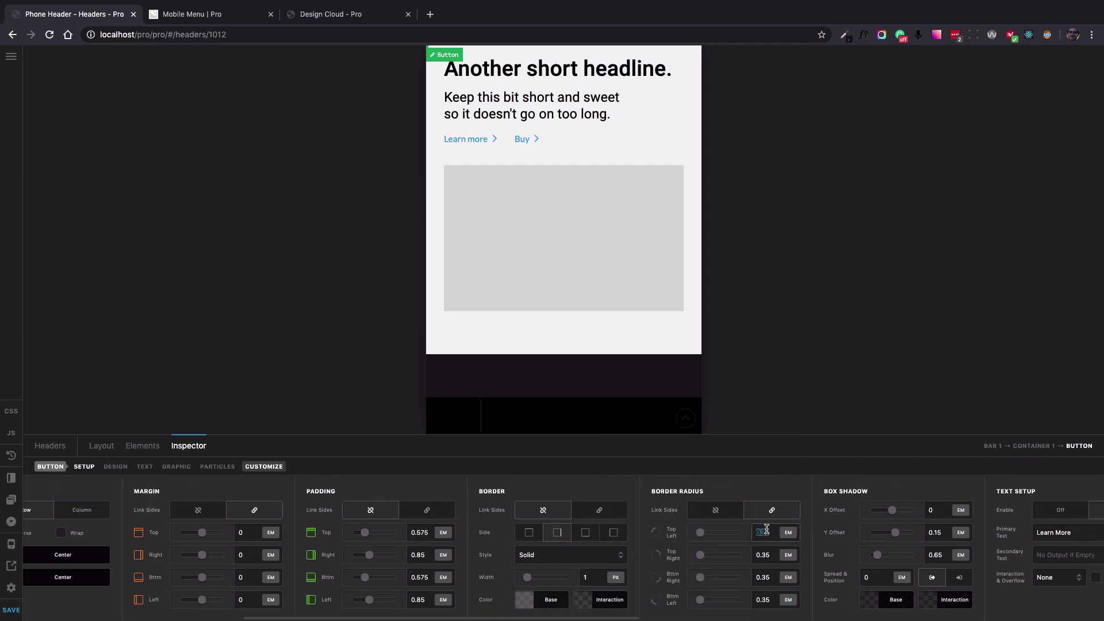
text(0)
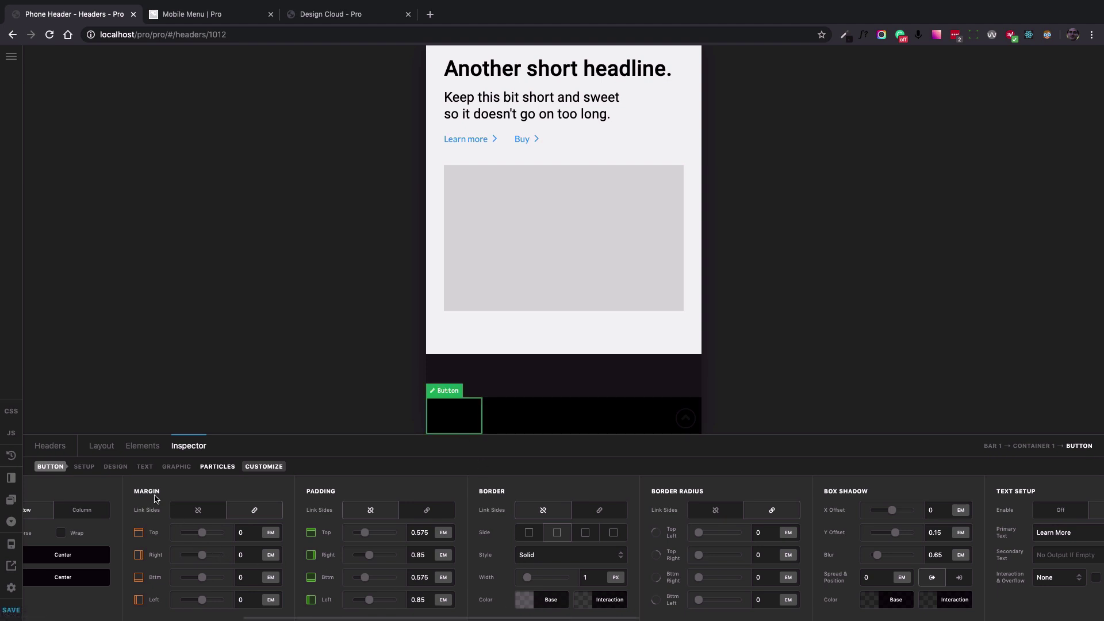
Set the Button's primary text to Home.
click(144, 469)
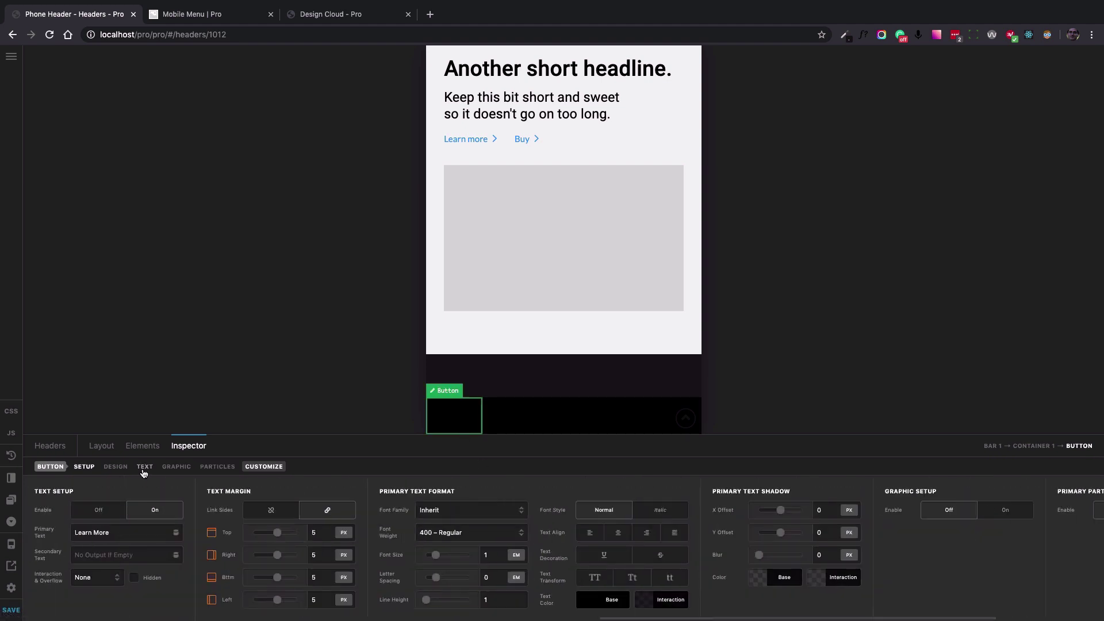
triple_click(104, 536)
text(Home)
click(177, 598)
Set the primary text's base colour to translucent white, rgba(255, 255, 255, 0.8).
click(609, 599)
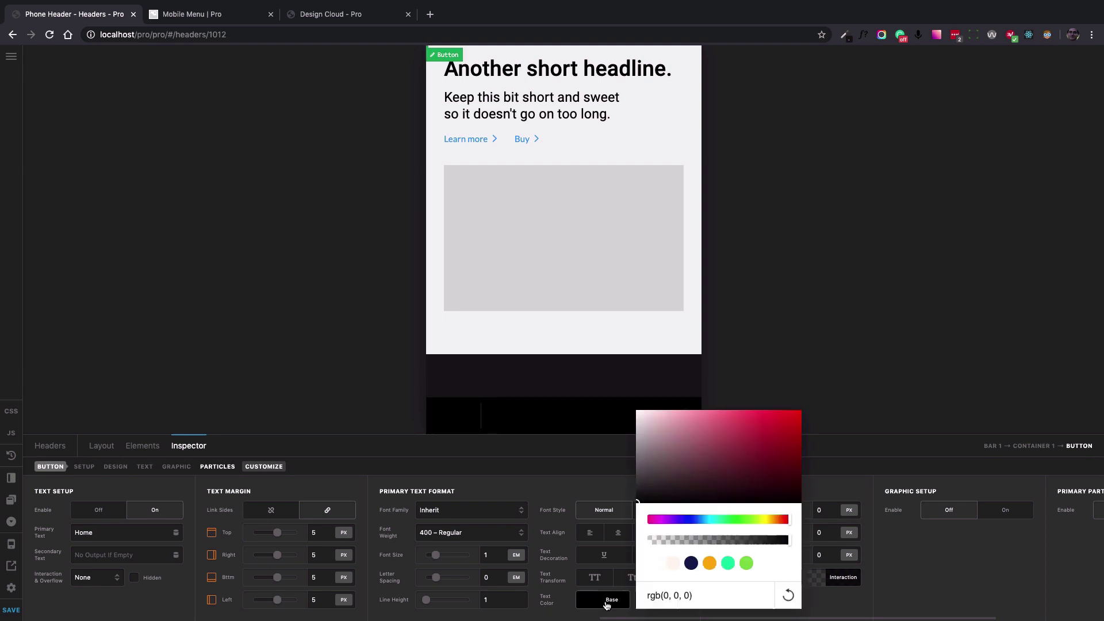
double_click(666, 595)
text(255)
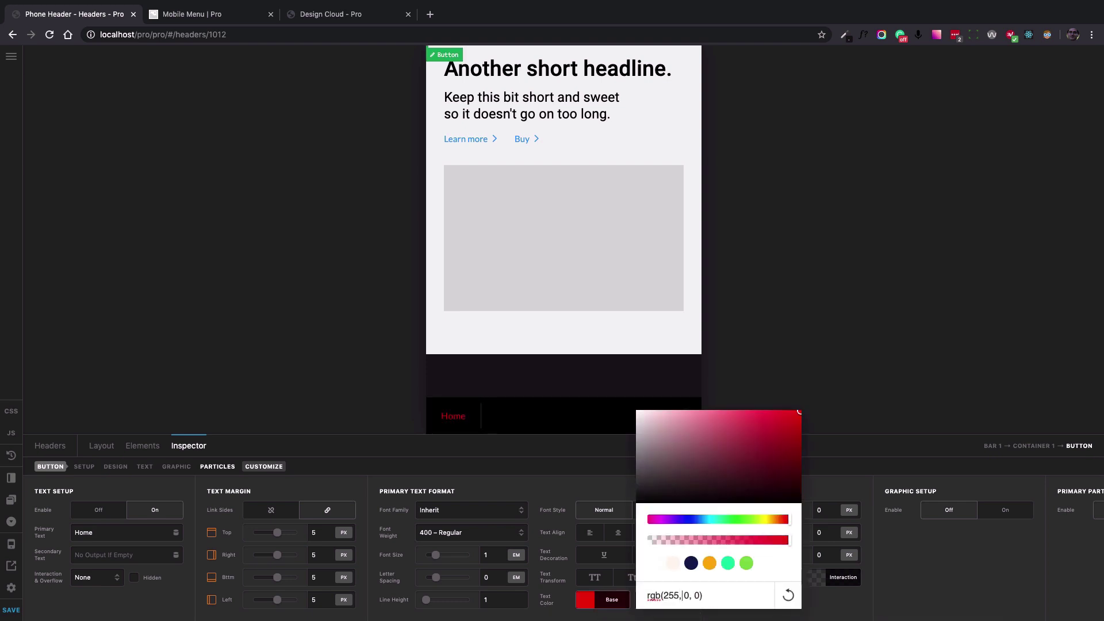
double_click(687, 595)
text(2)
key(ctrl+a)
text(rgba(255, 255, 255, 0.8))
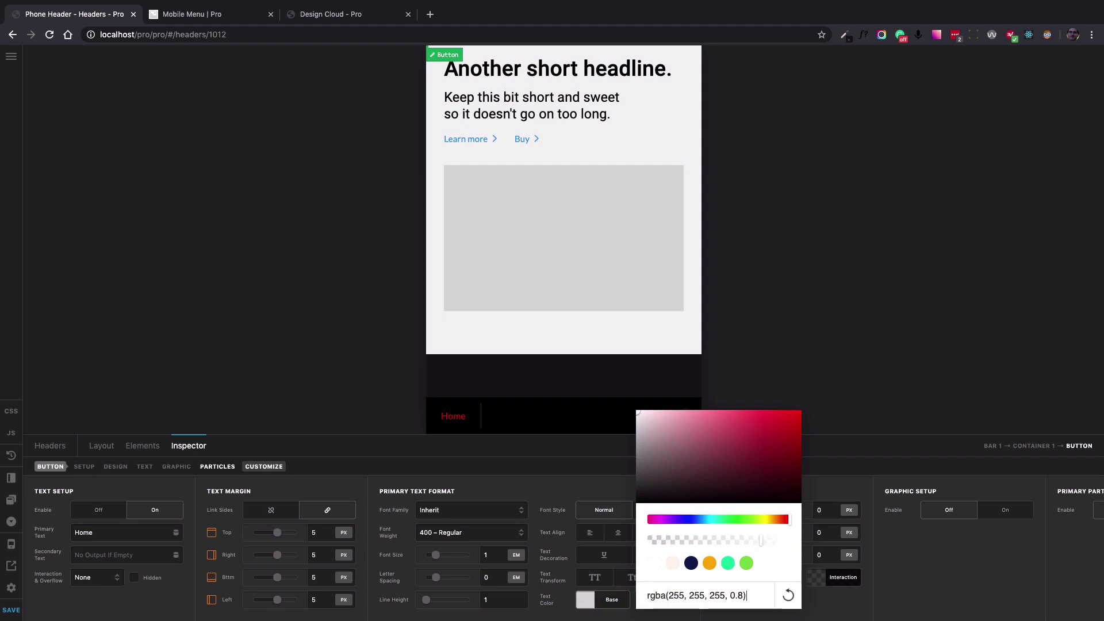
click(557, 615)
Set the primary text's interaction colour to half-transparent white, rgba(255, 255, 255, 0.5).
click(654, 604)
double_click(711, 595)
key(ctrl+a)
text(rgba(255, 255, 255, 0.8))
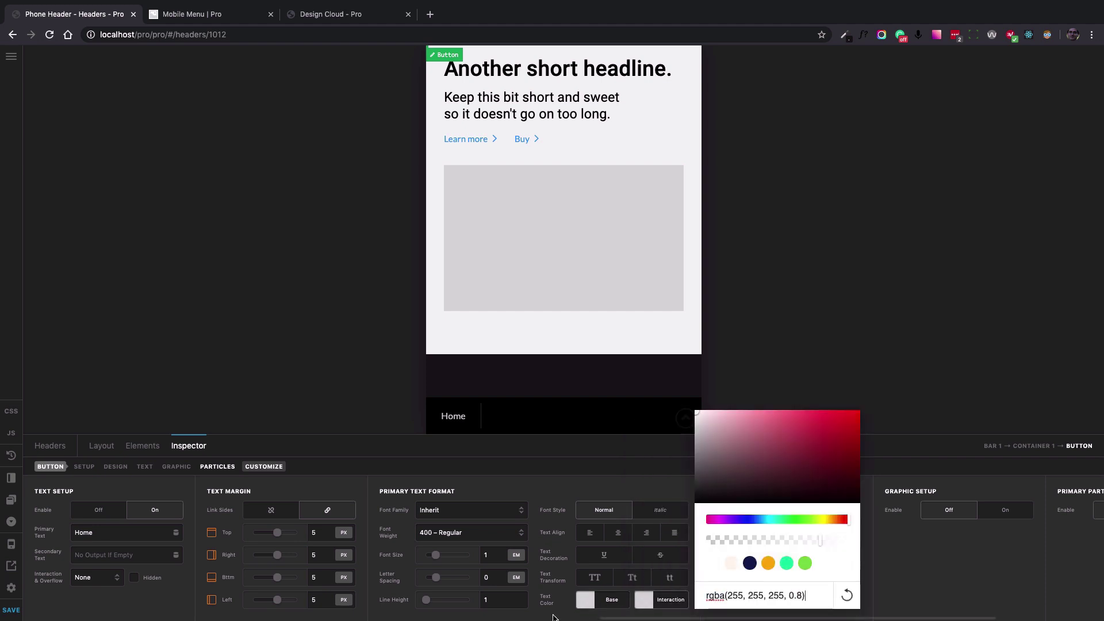
click(802, 595)
key(BackSpace)
text(5)
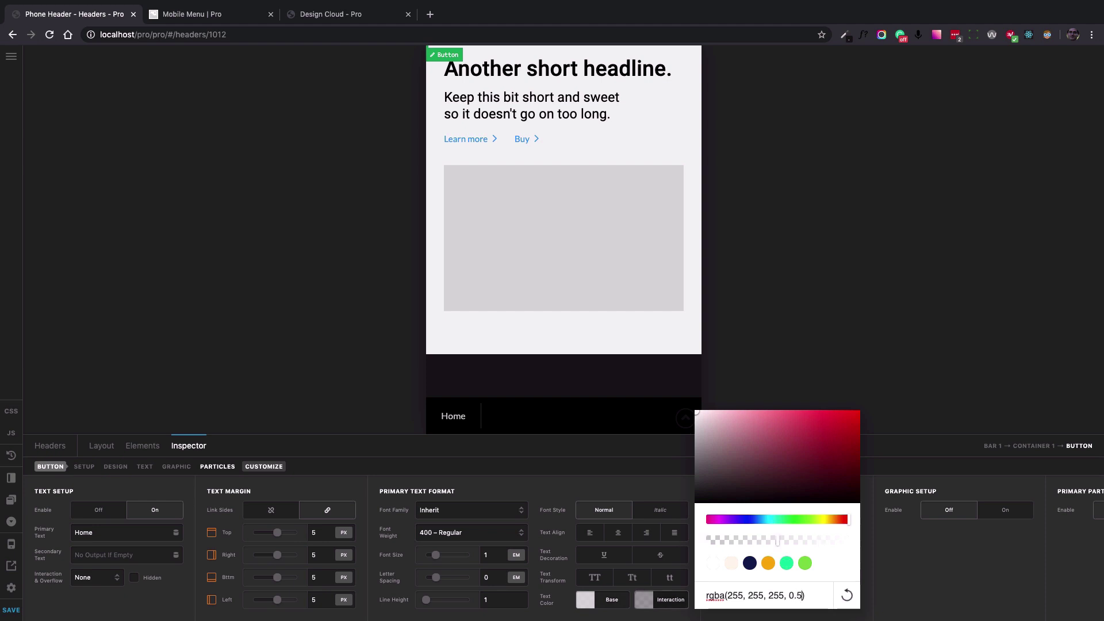
click(569, 616)
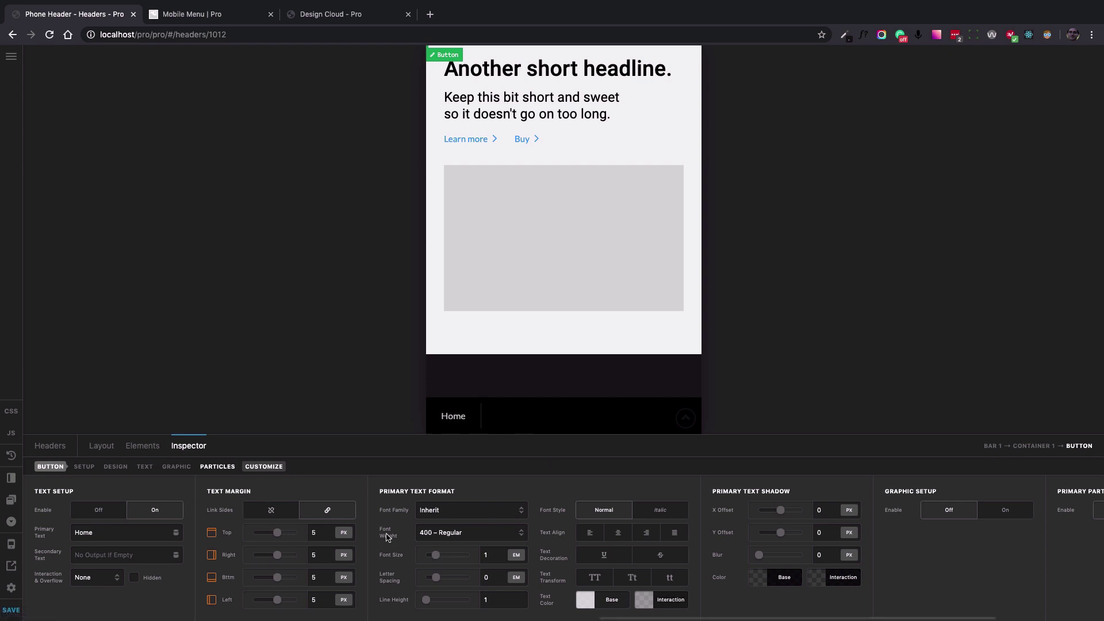
Copy the right border's base colour and apply it as its interaction colour, rgba(255, 255, 255, 0.2).
scroll(387, 537, left, 10)
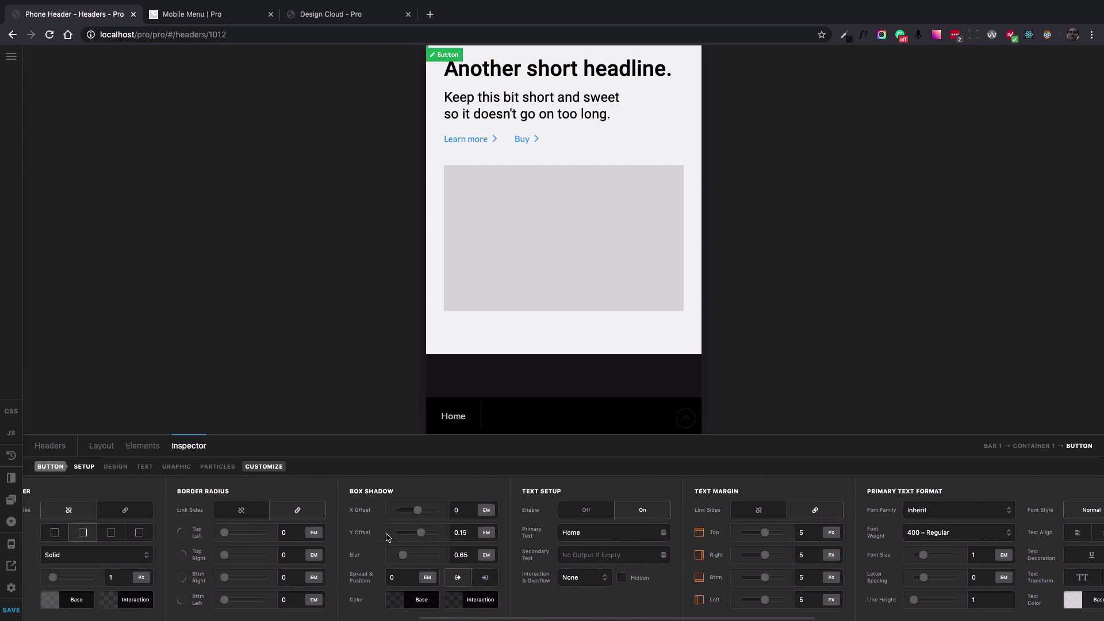
scroll(387, 533, left, 3)
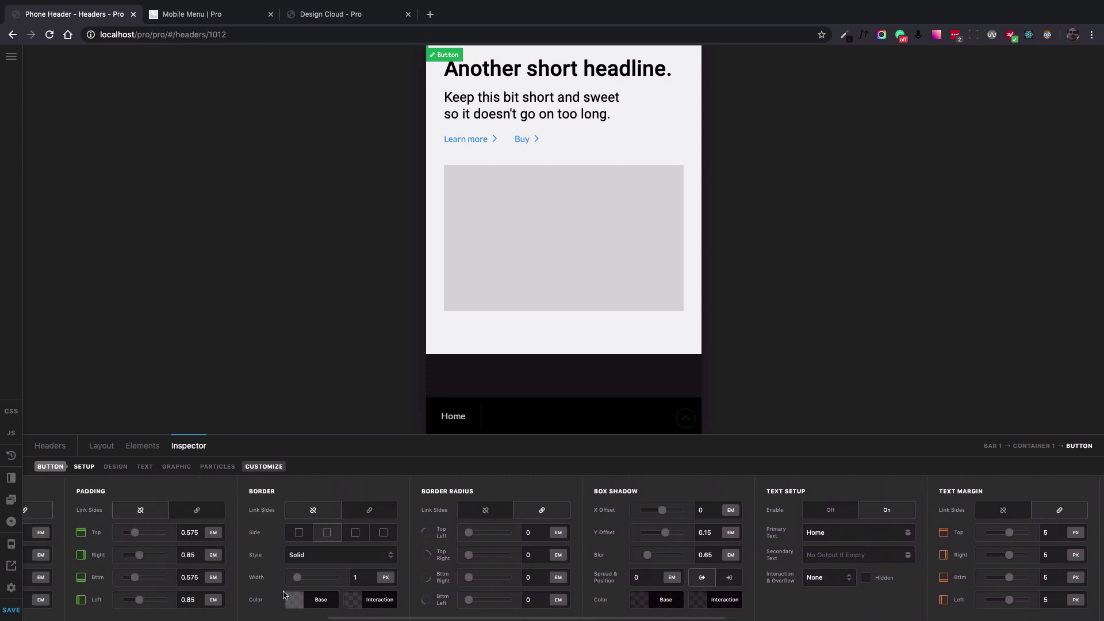
click(303, 602)
triple_click(443, 595)
key(ctrl+c)
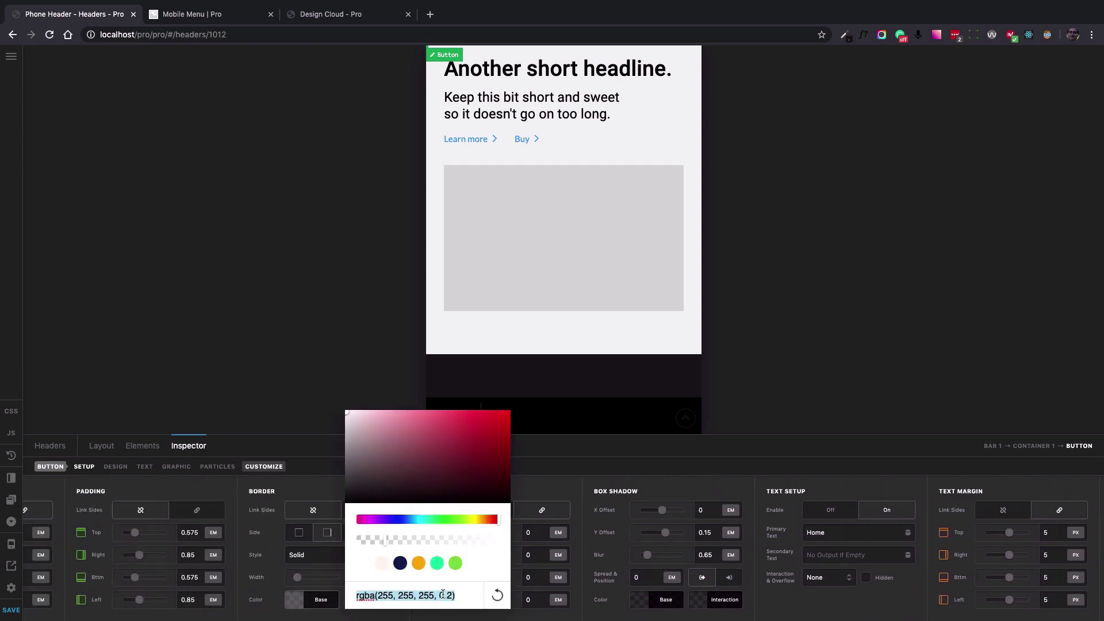
click(259, 615)
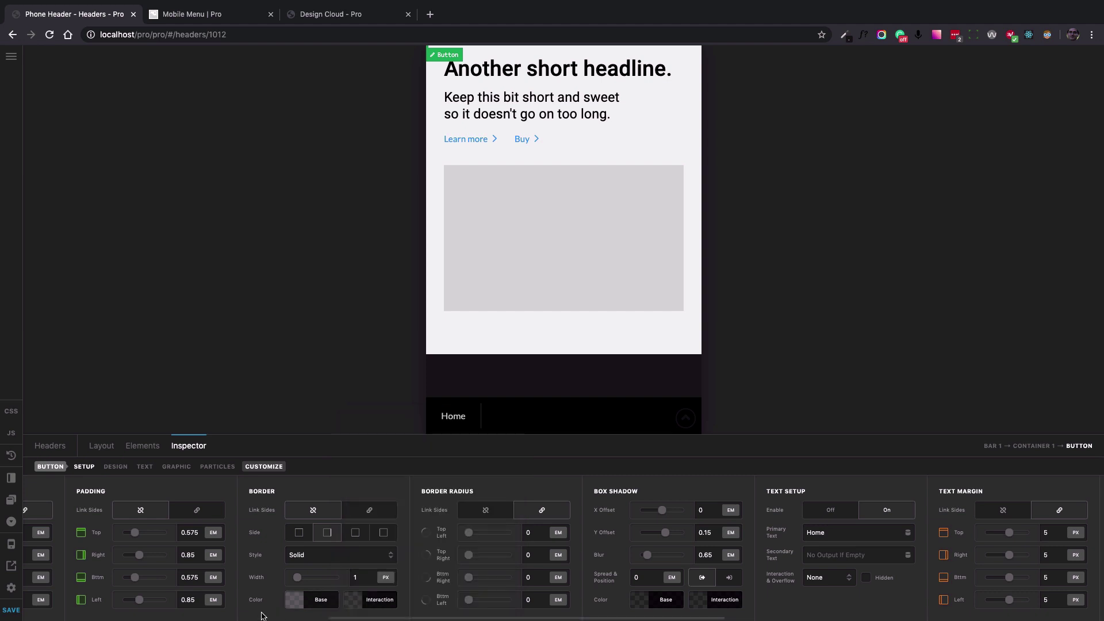
click(372, 602)
triple_click(485, 595)
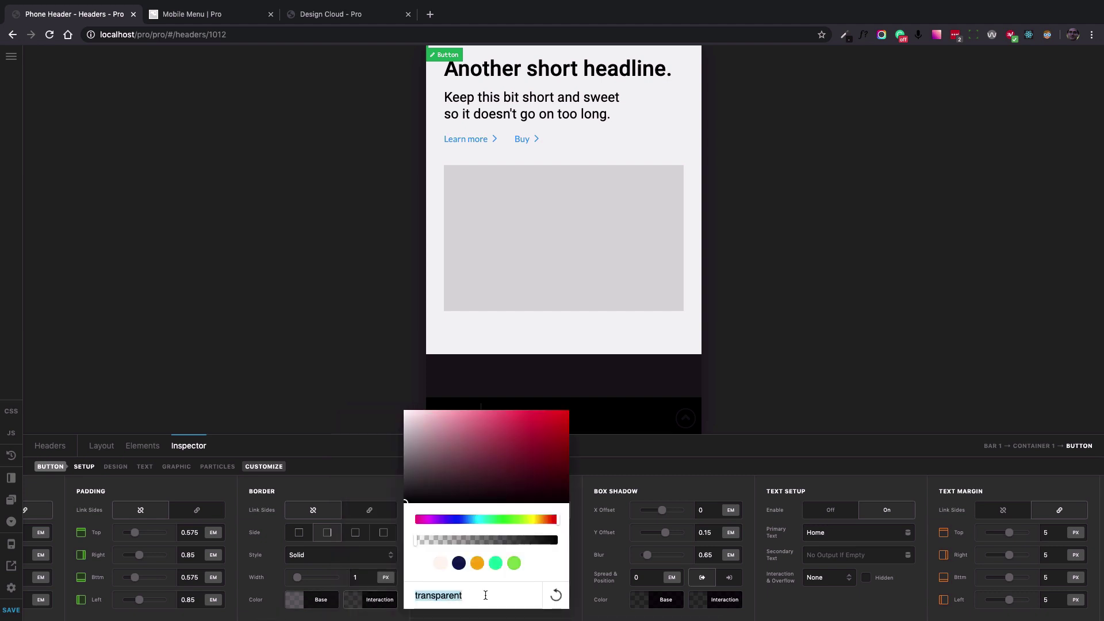
text(rgba(255, 255, 255, 0.0))
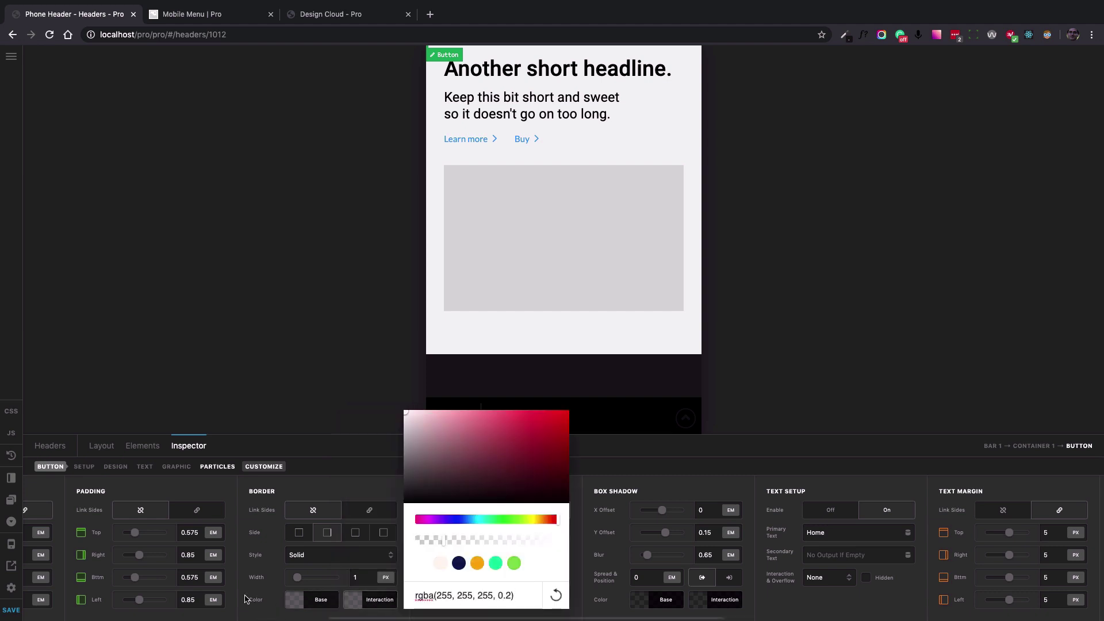
click(259, 614)
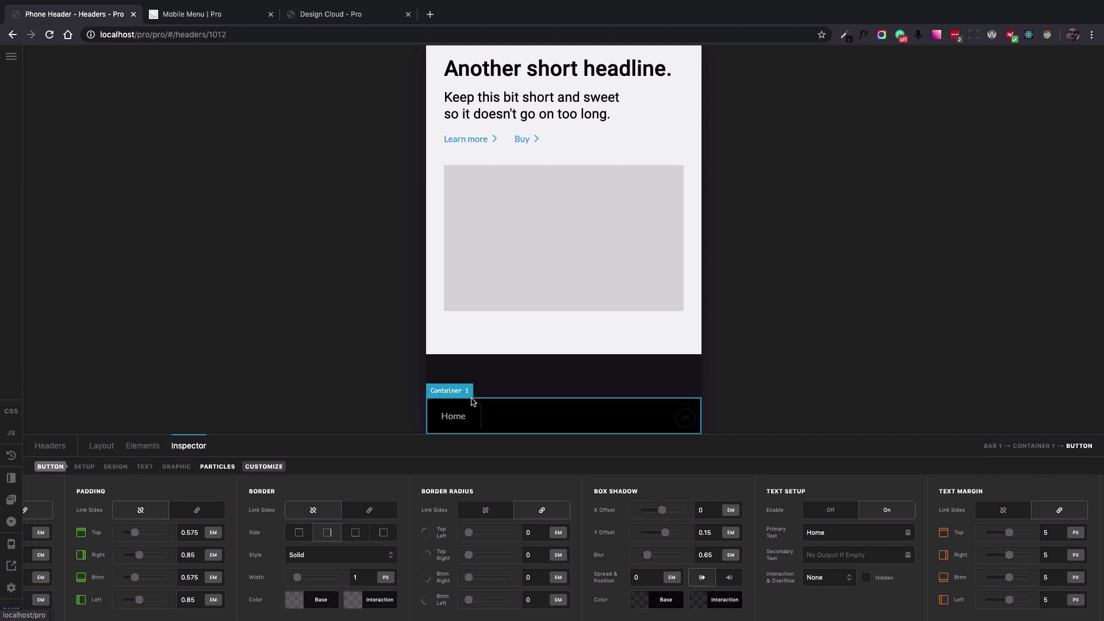
Set the Button's height to 4 em.
scroll(493, 527, left, 15)
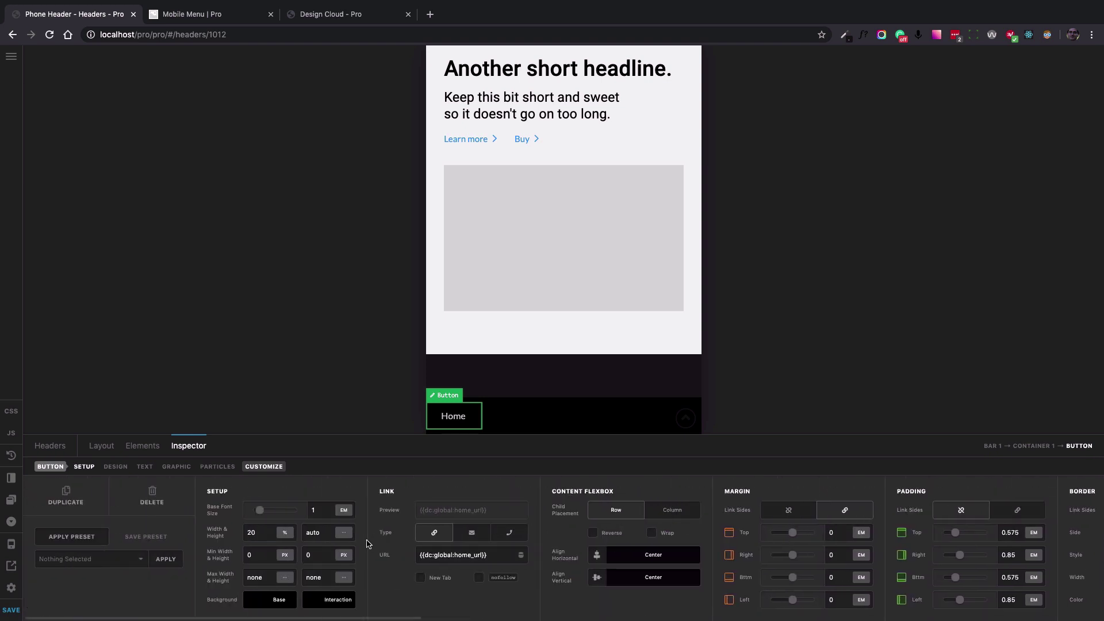
double_click(320, 532)
text(4)
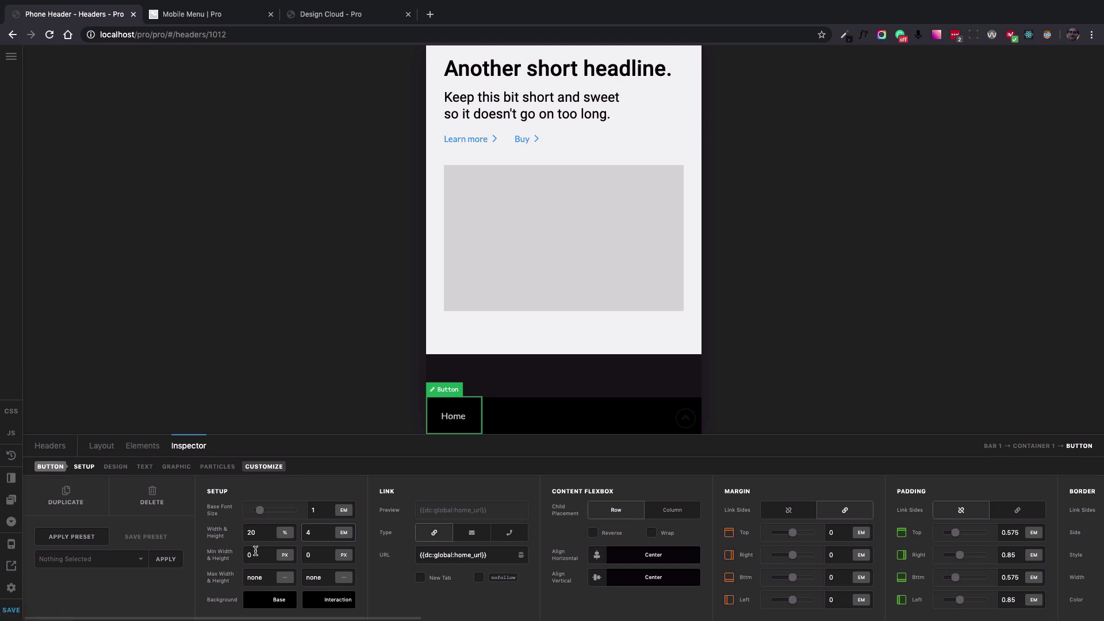
Enable the Button's graphic and choose the first solid house icon from a search for "home".
click(177, 467)
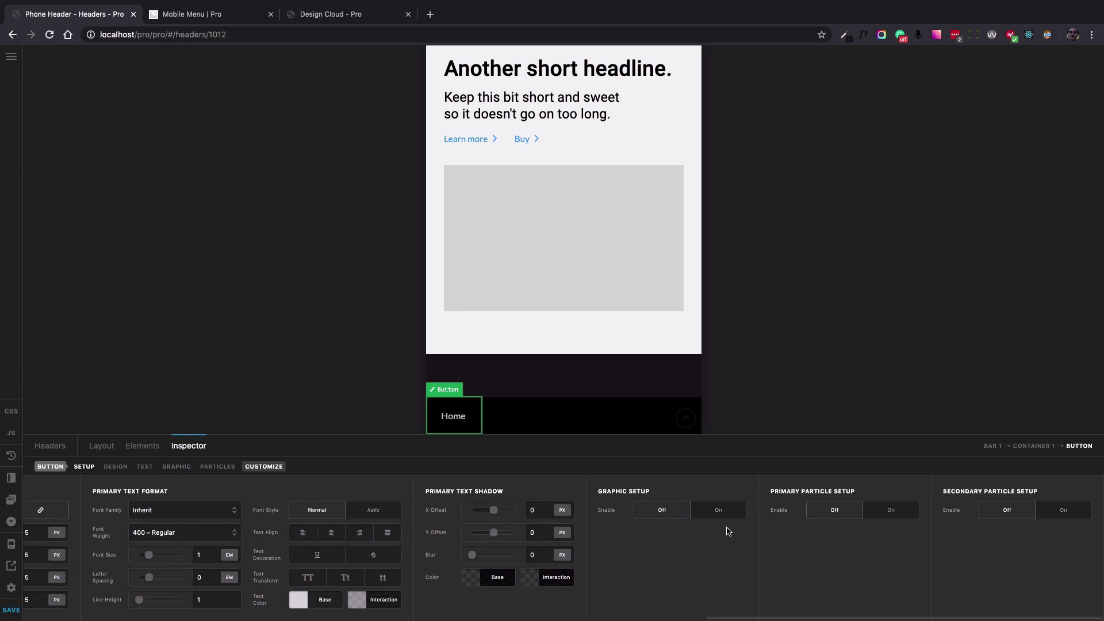
click(718, 511)
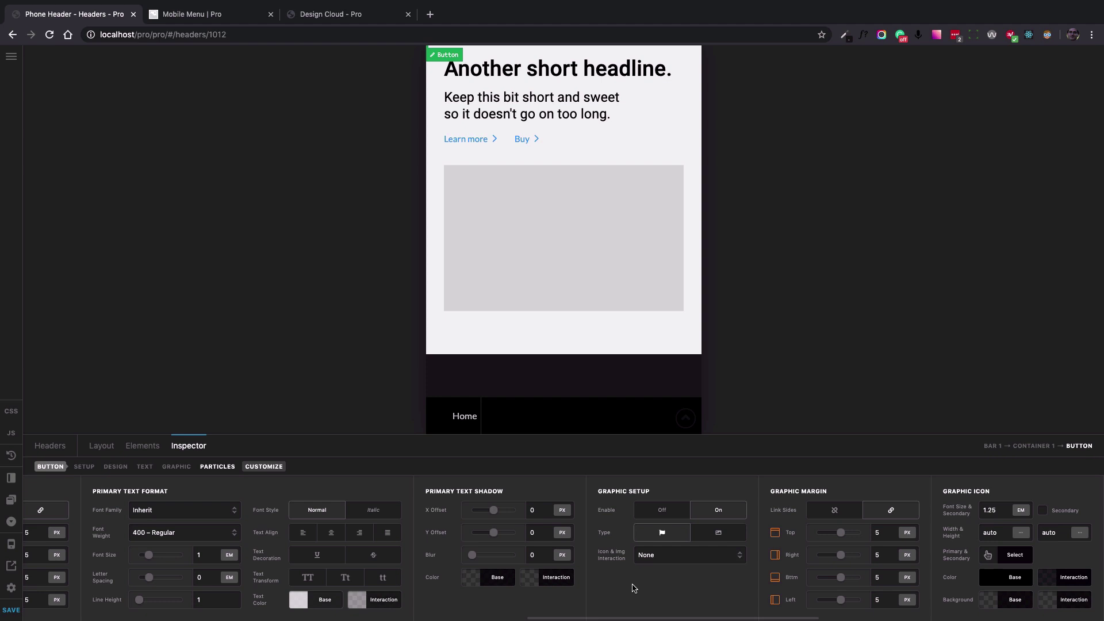
scroll(632, 587, right, 5)
scroll(653, 584, right, 10)
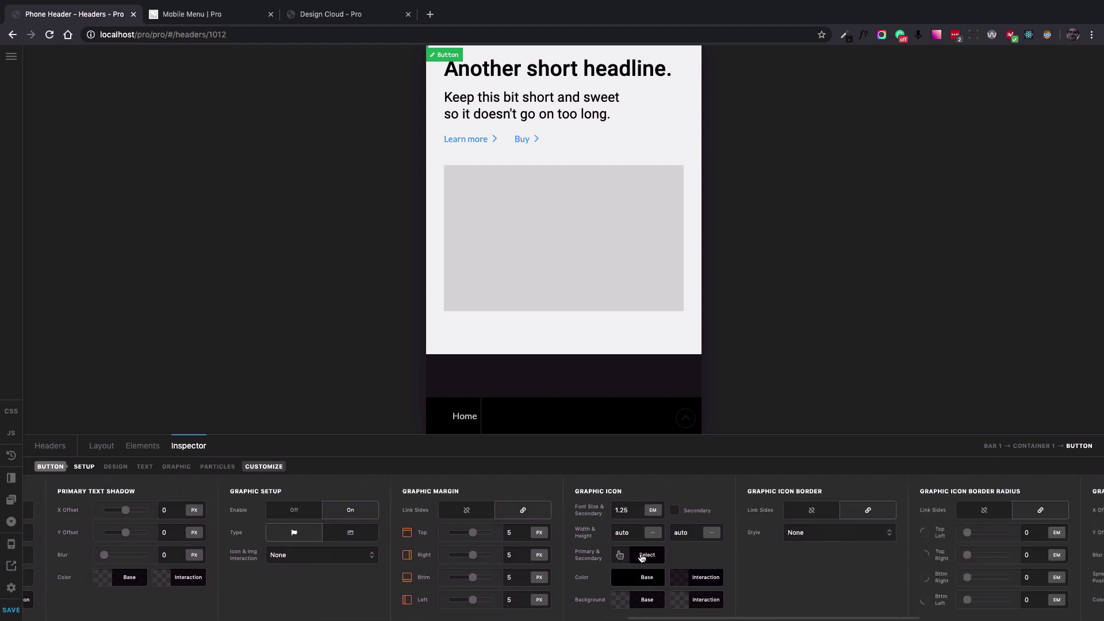
click(642, 556)
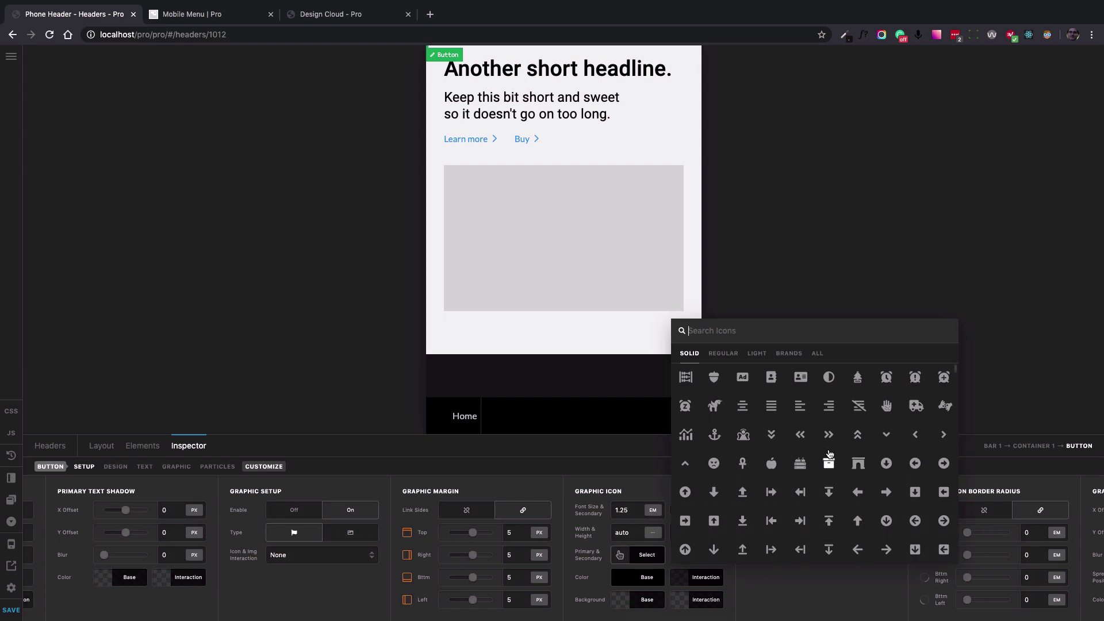
text(home)
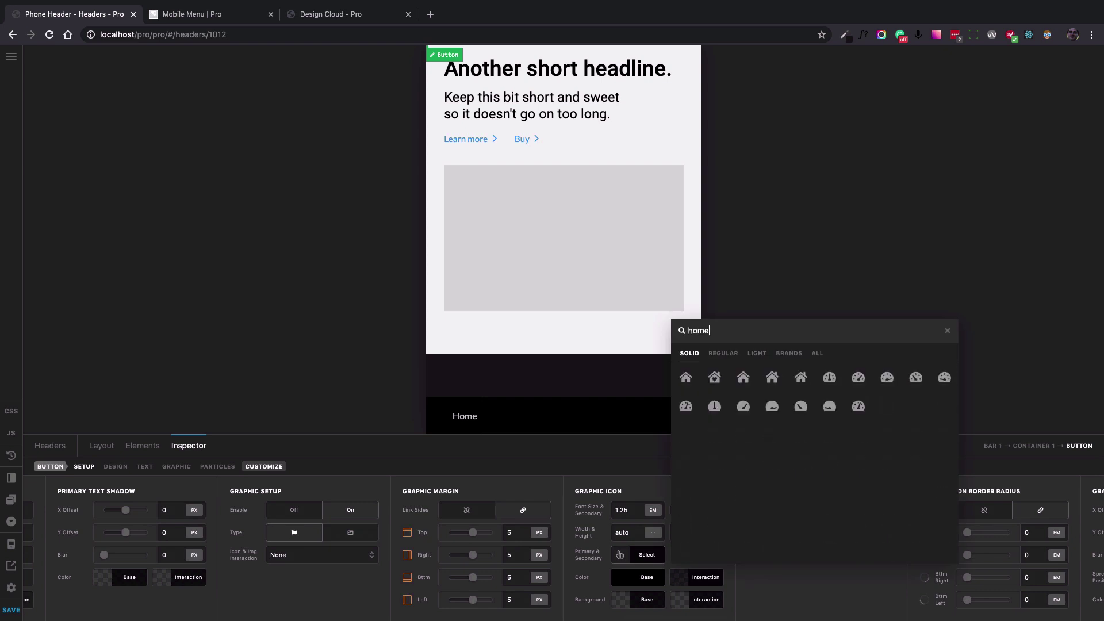
click(685, 378)
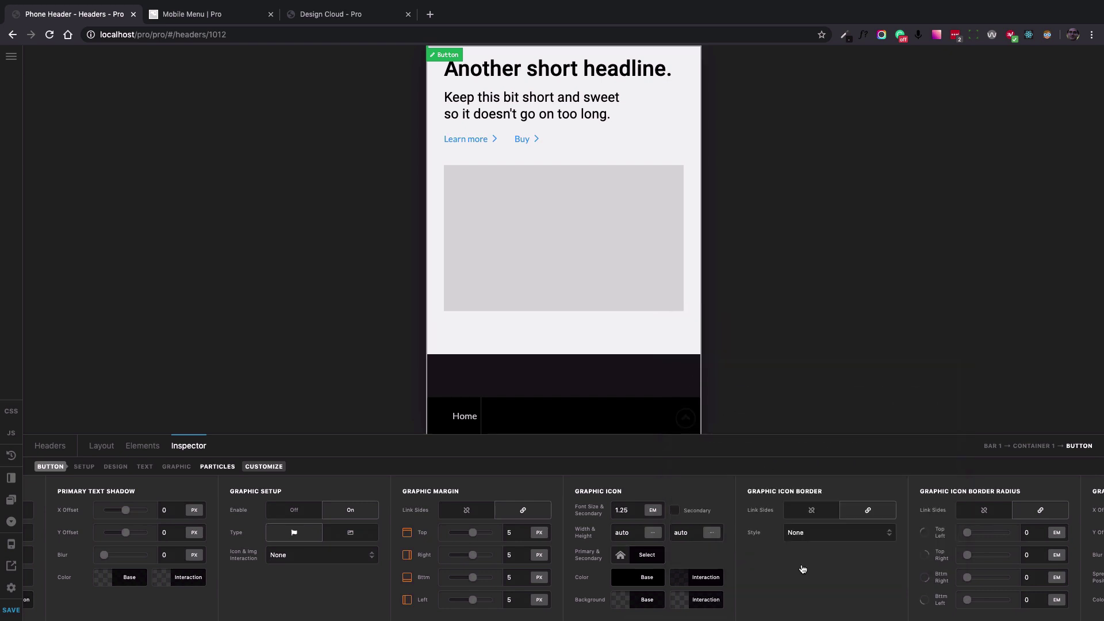
Set the graphic icon's base colour to the copied faint white, rgba(255, 255, 255, 0.2).
click(646, 578)
drag(683, 573, 726, 573)
key(ctrl+v)
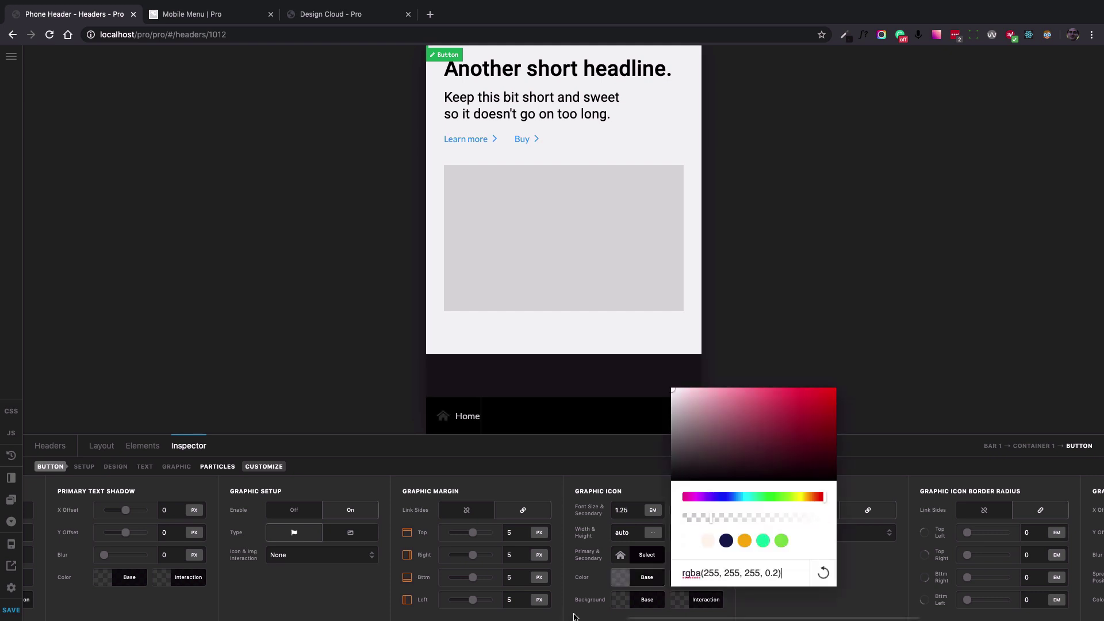
click(575, 615)
click(712, 580)
click(780, 574)
click(588, 616)
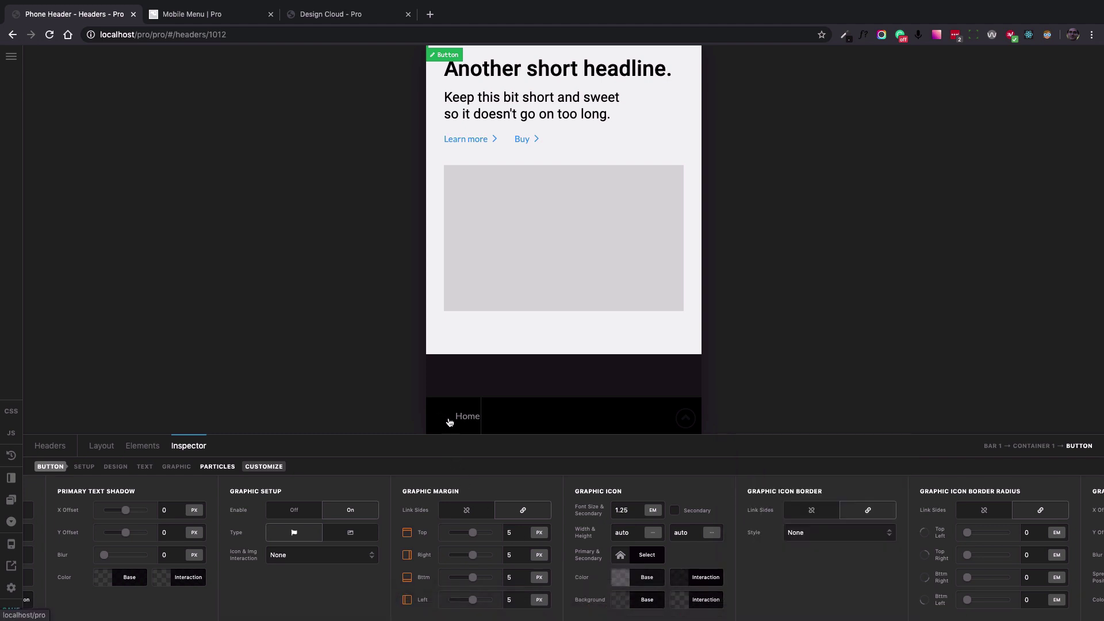
click(694, 577)
triple_click(789, 573)
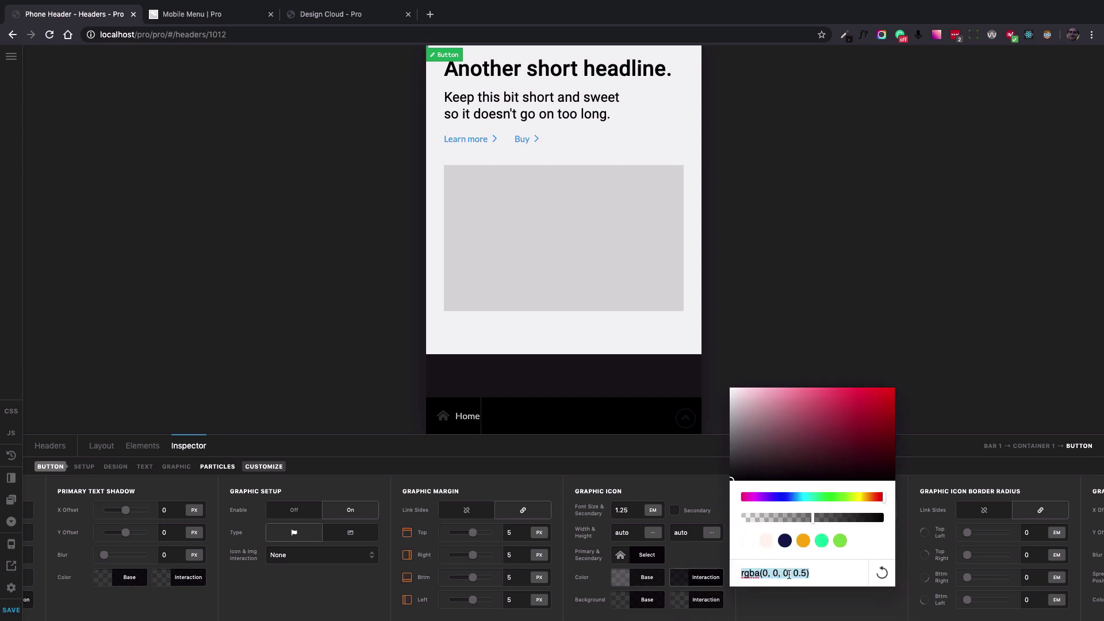
click(595, 609)
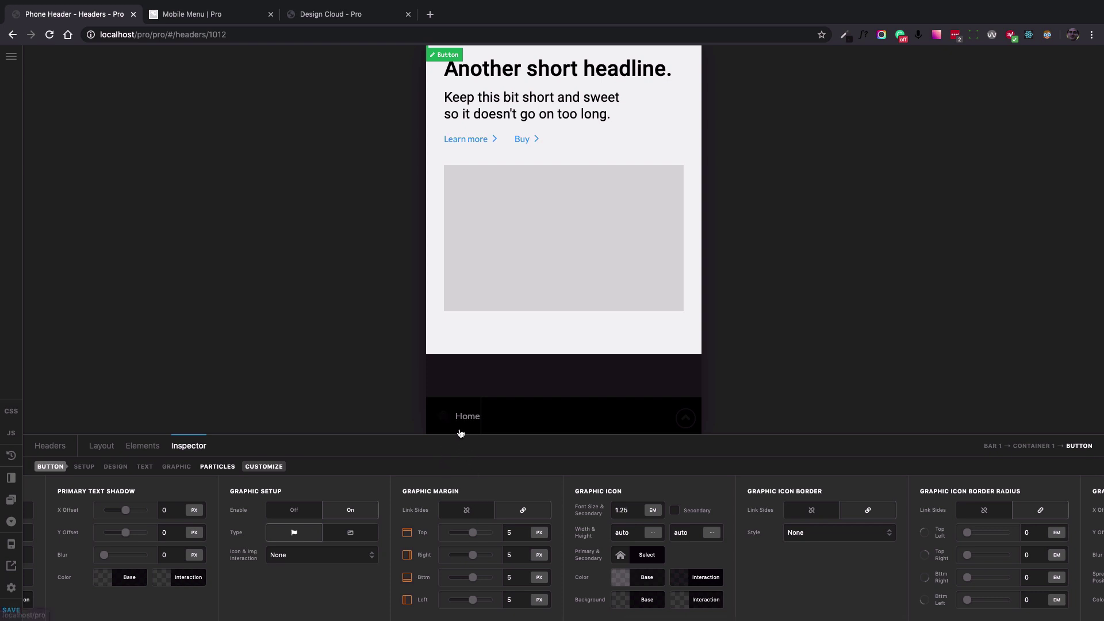
Set the graphic icon's interaction colour to half-transparent white, rgba(255, 255, 255, 0.5).
click(717, 577)
triple_click(798, 572)
text(rgba(255, 255, 255, 0.2))
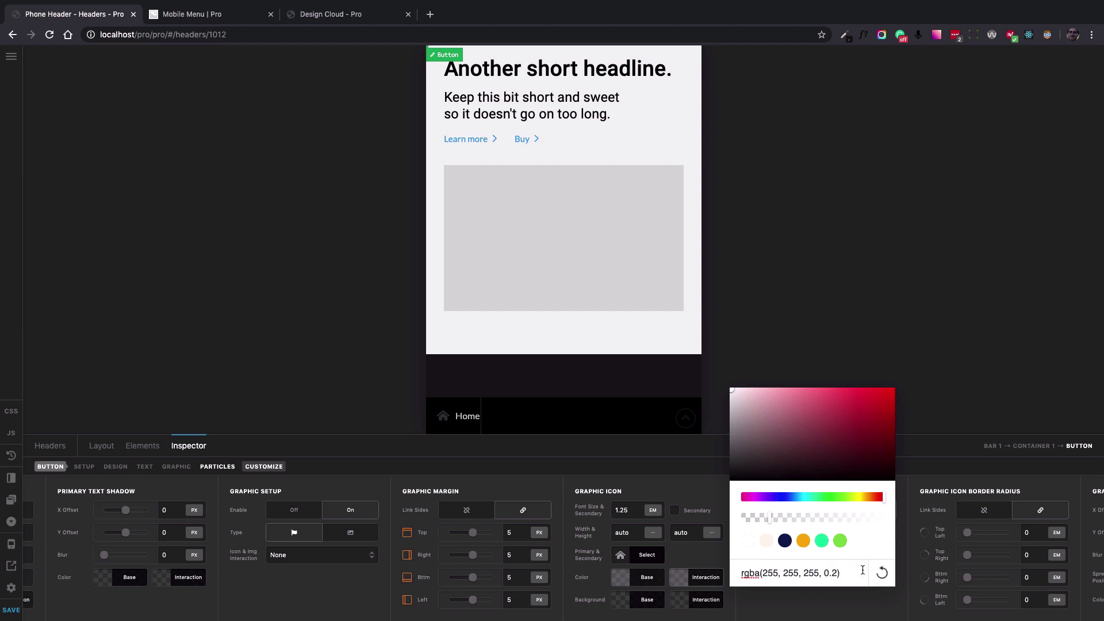
key(BackSpace)
text(5)
click(830, 599)
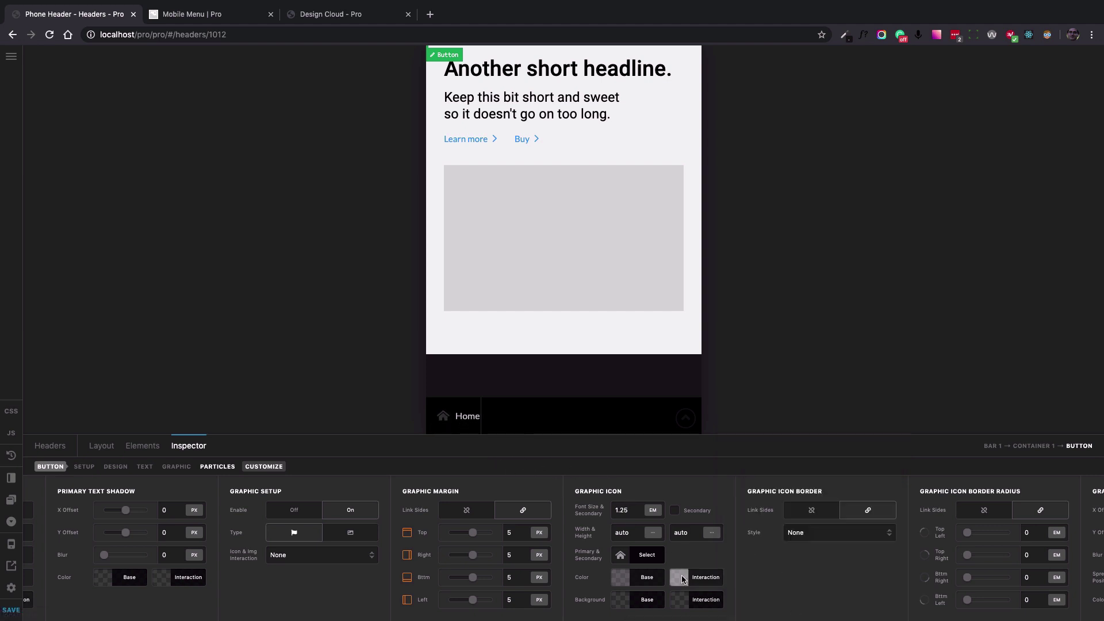
Raise the alpha of the graphic icon's base colour to 0.8.
click(641, 578)
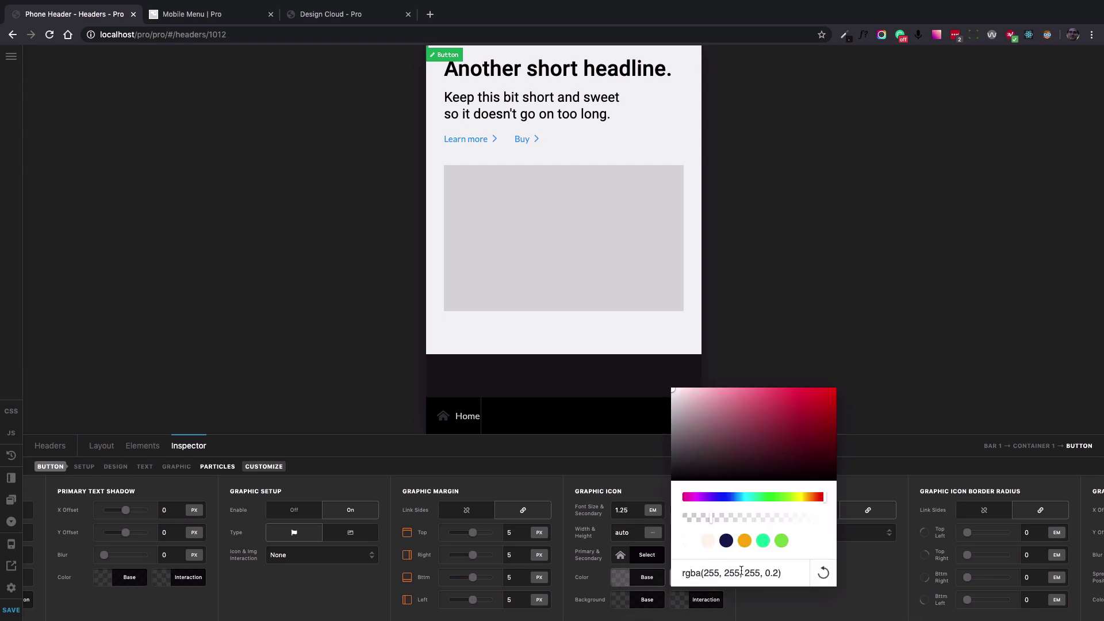
click(775, 573)
key(BackSpace)
text(8)
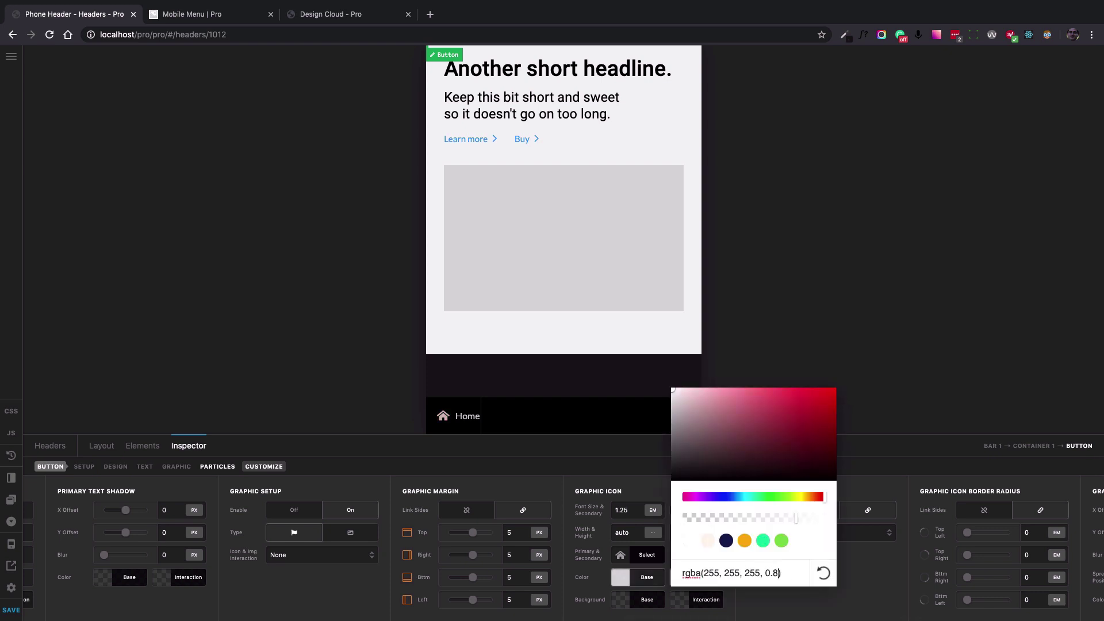
click(862, 581)
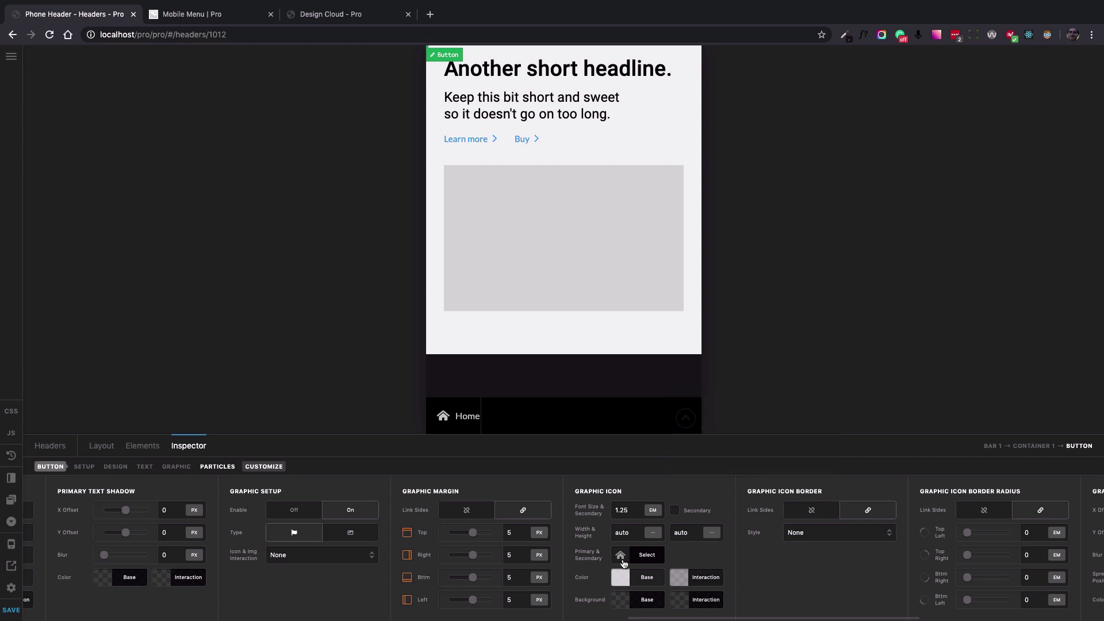
Set the Button's content flexbox child placement to Column so the icon sits above the text.
scroll(373, 557, left, 3)
scroll(373, 556, left, 2)
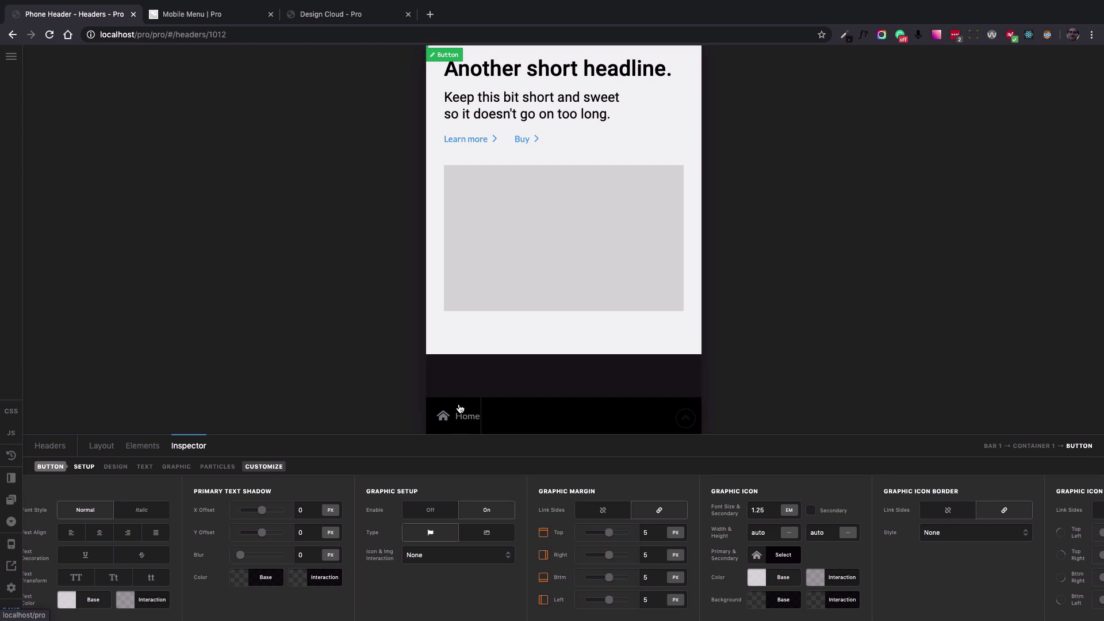
scroll(468, 517, left, 1)
scroll(469, 517, left, 10)
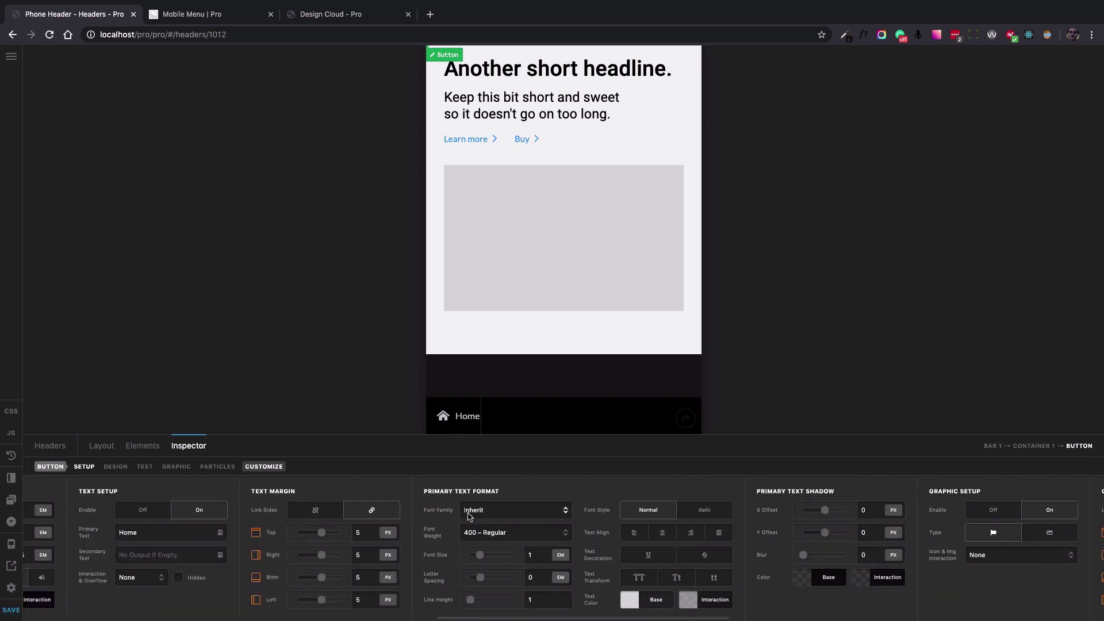
click(86, 468)
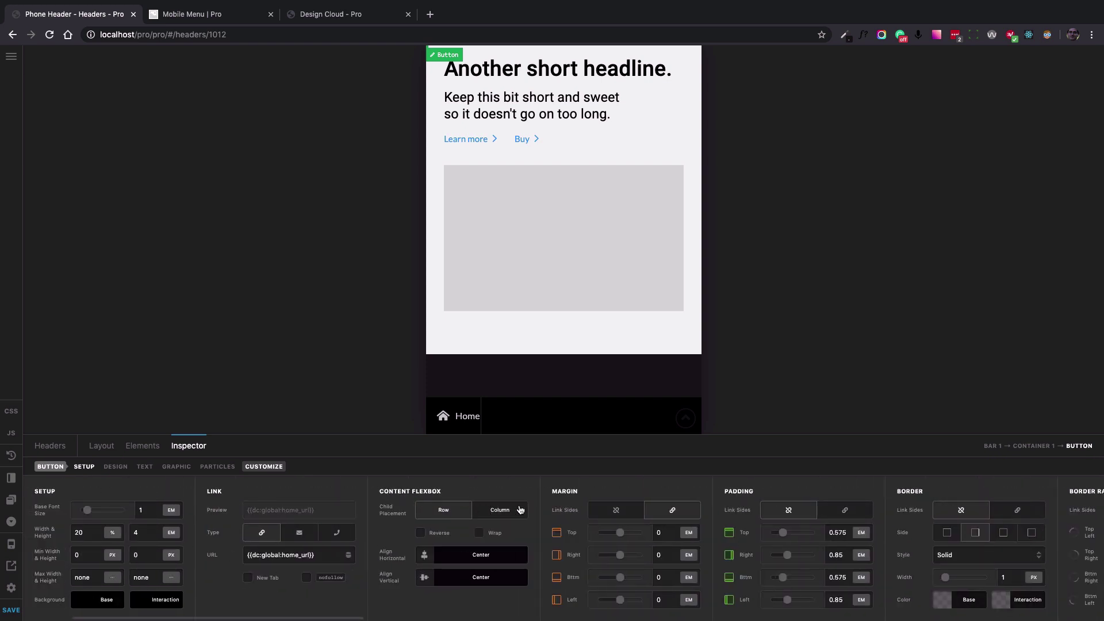
click(499, 510)
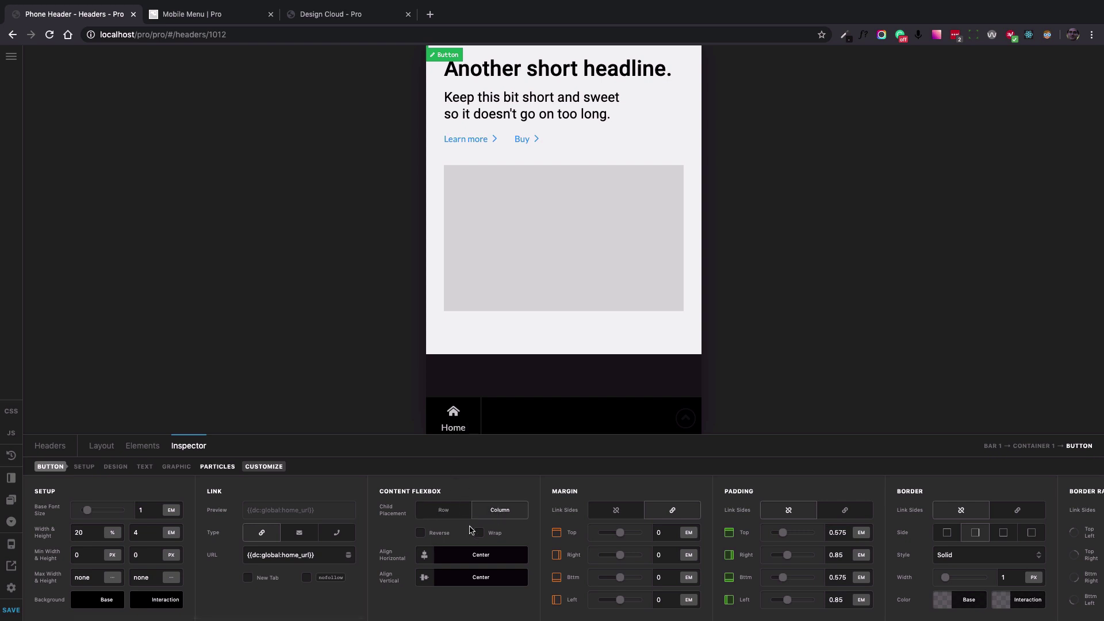
Duplicate the Home button four times in Container 1 of the Bottom region.
click(481, 557)
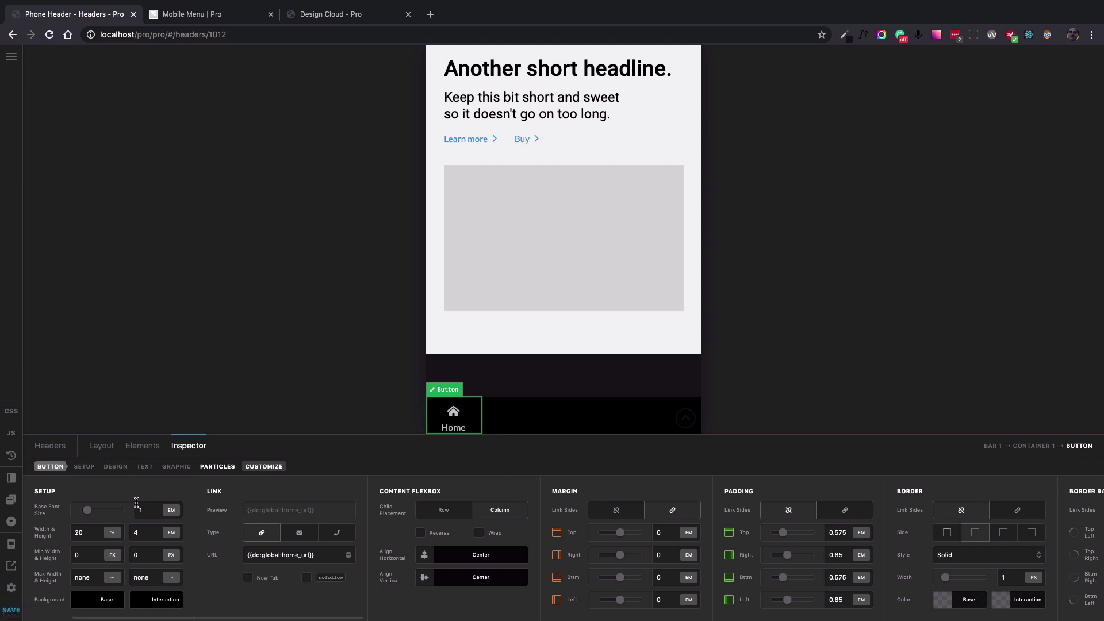
click(103, 446)
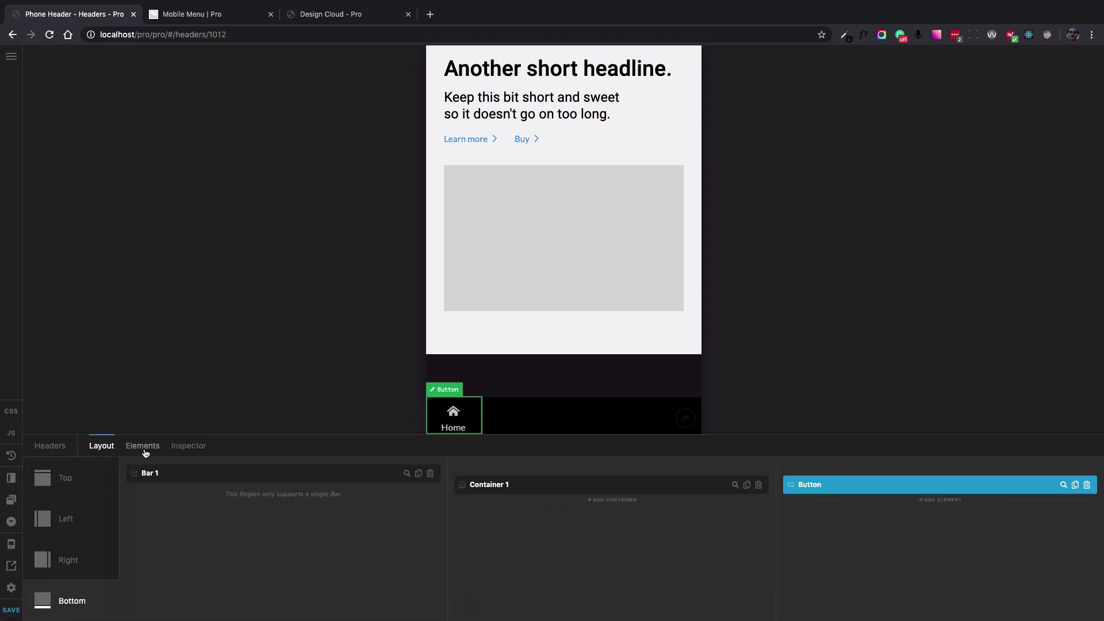
click(1075, 486)
click(1075, 486)
click(1075, 486)
click(1075, 486)
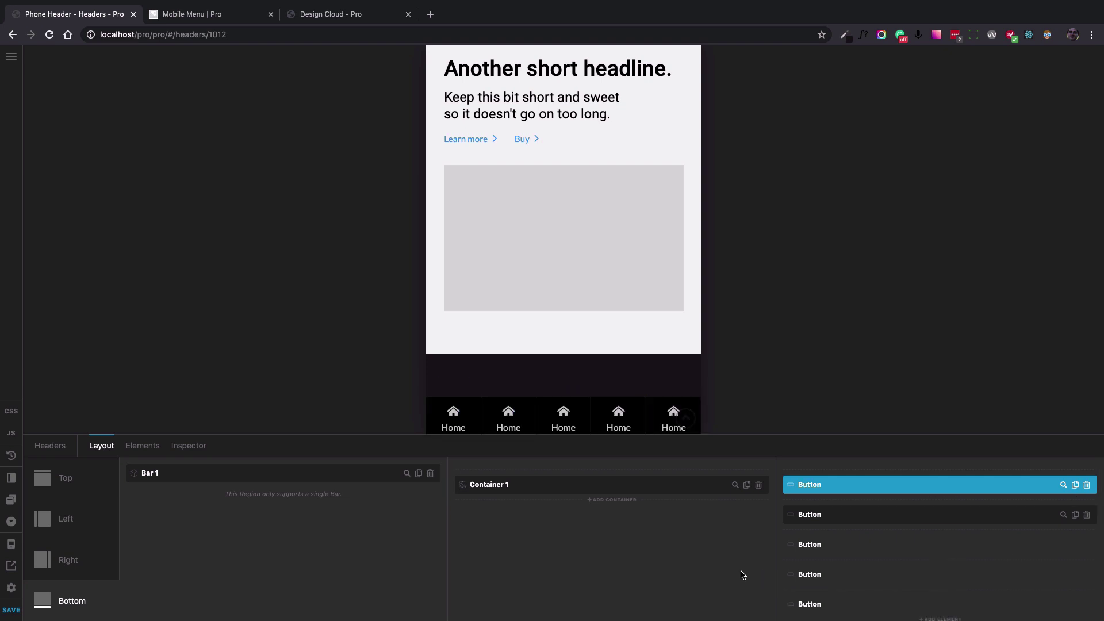
Set the second button's link URL to {{dc:global:home_url}}/work and its primary text to Work.
click(1062, 515)
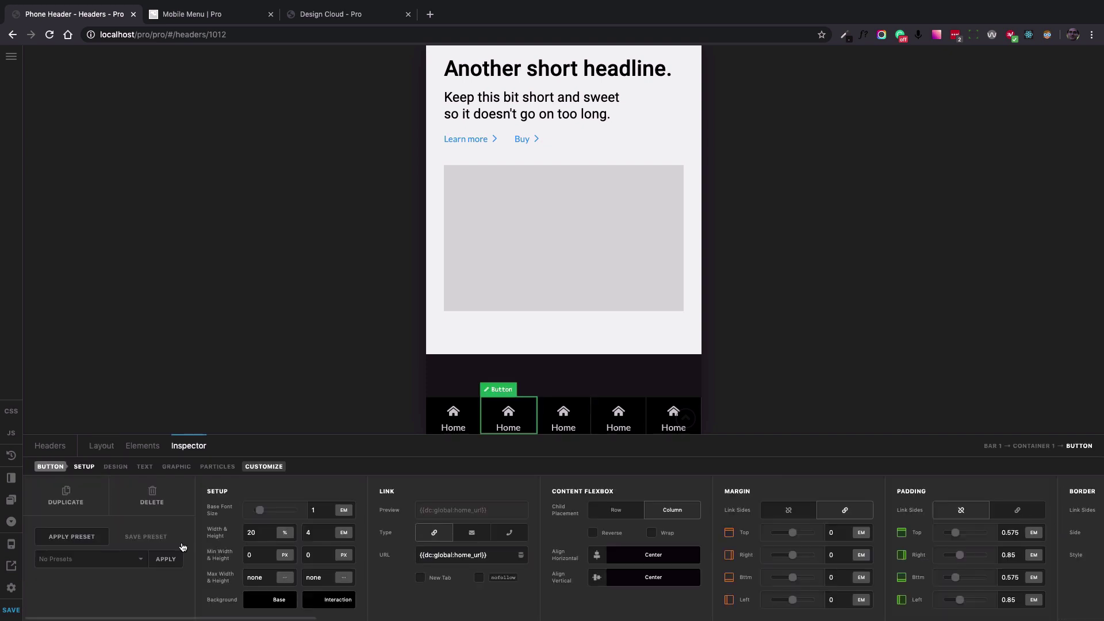
click(504, 554)
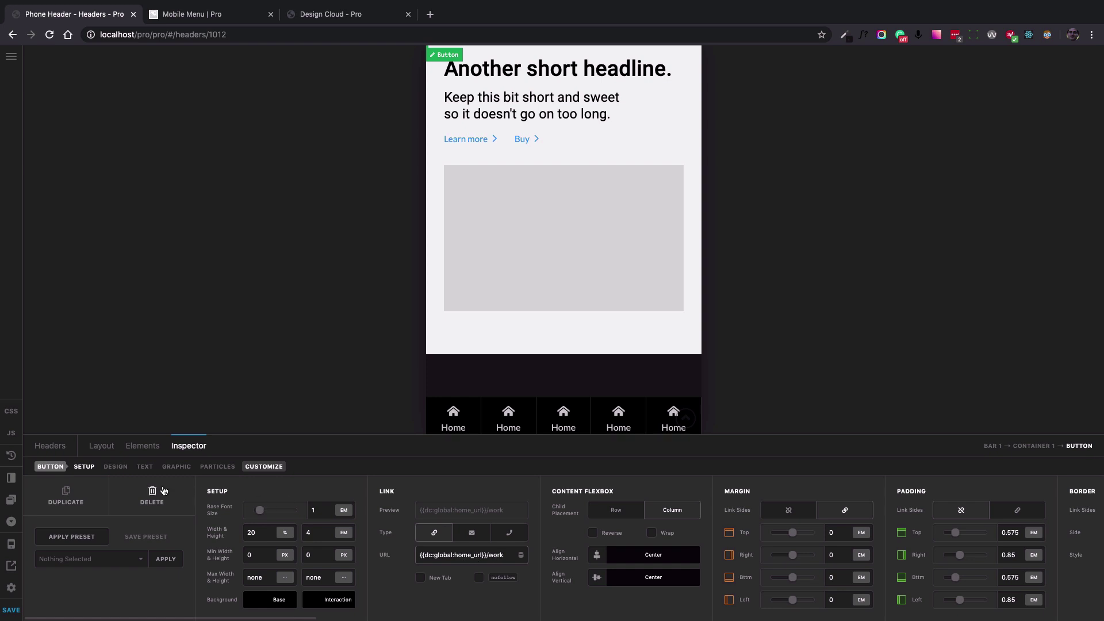
click(144, 467)
scroll(321, 525, right, 2)
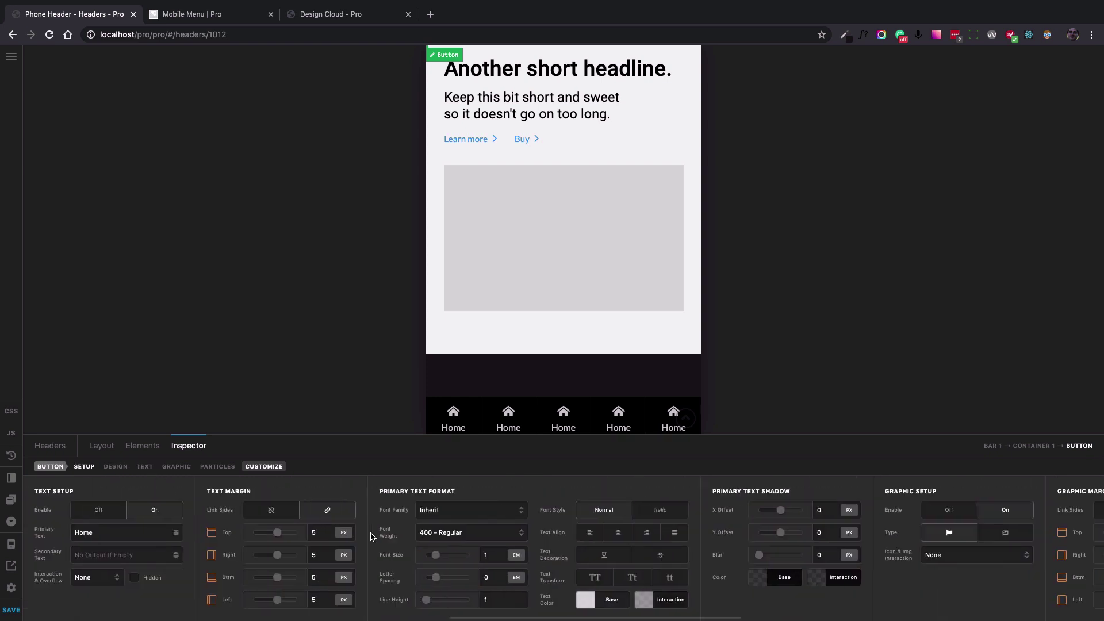
click(119, 533)
text(Work)
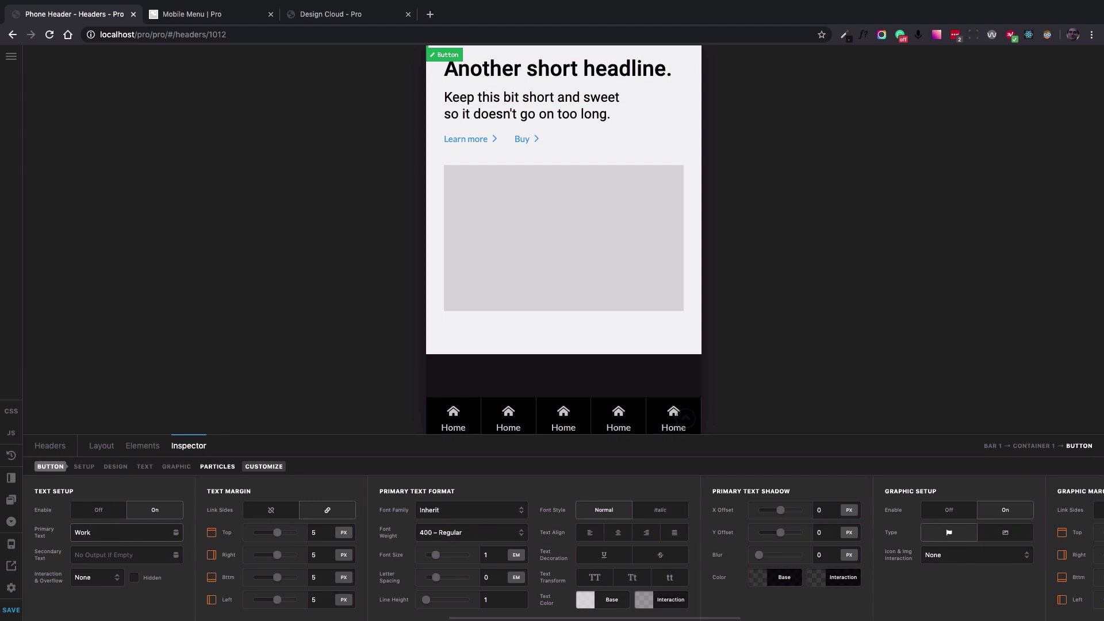
Search the icons for "imag" and set the Work button's primary graphic to the solid stacked-images icon.
click(185, 471)
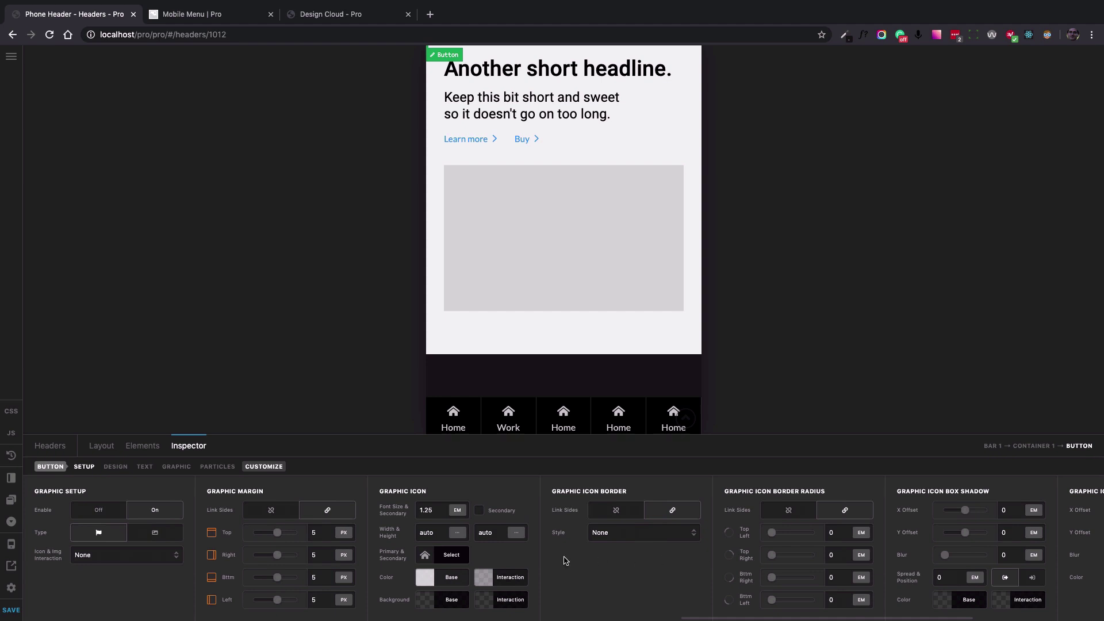
click(452, 556)
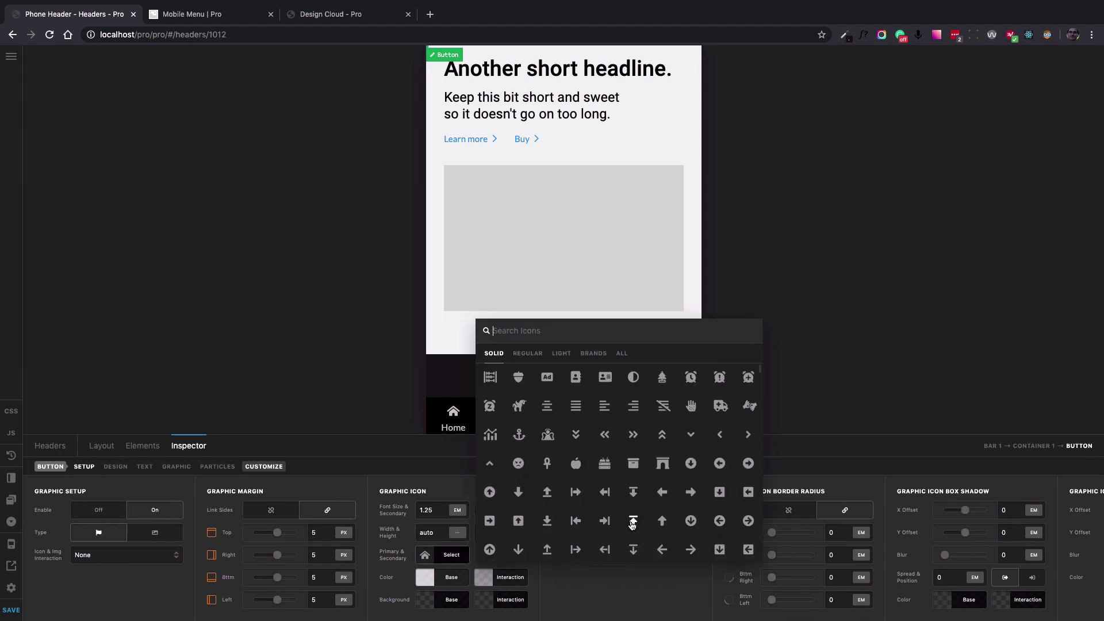
text(imag)
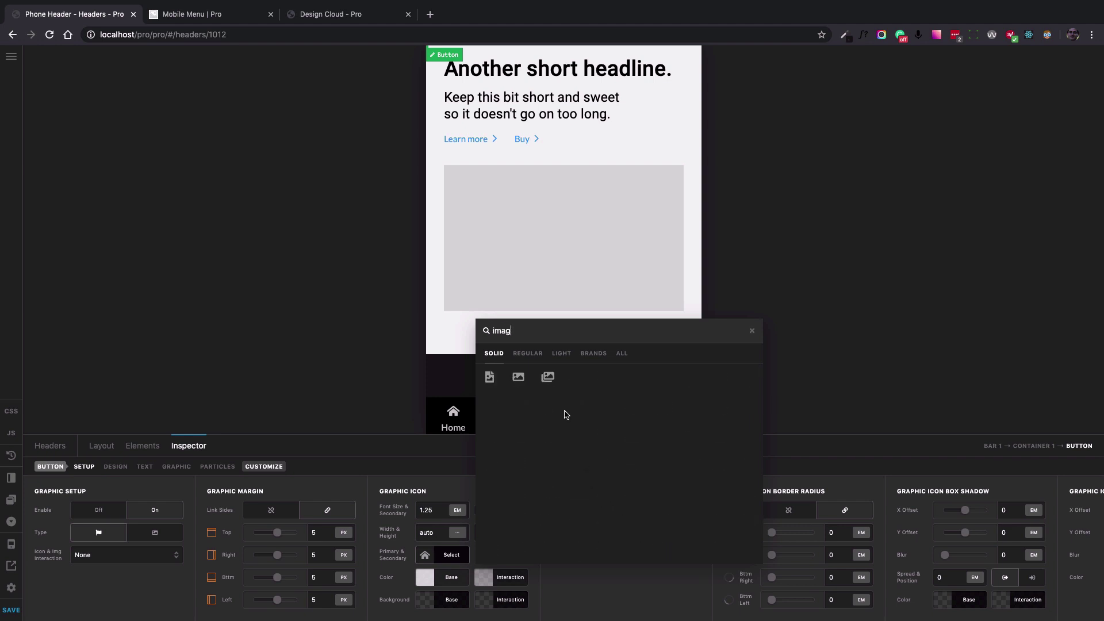
click(549, 380)
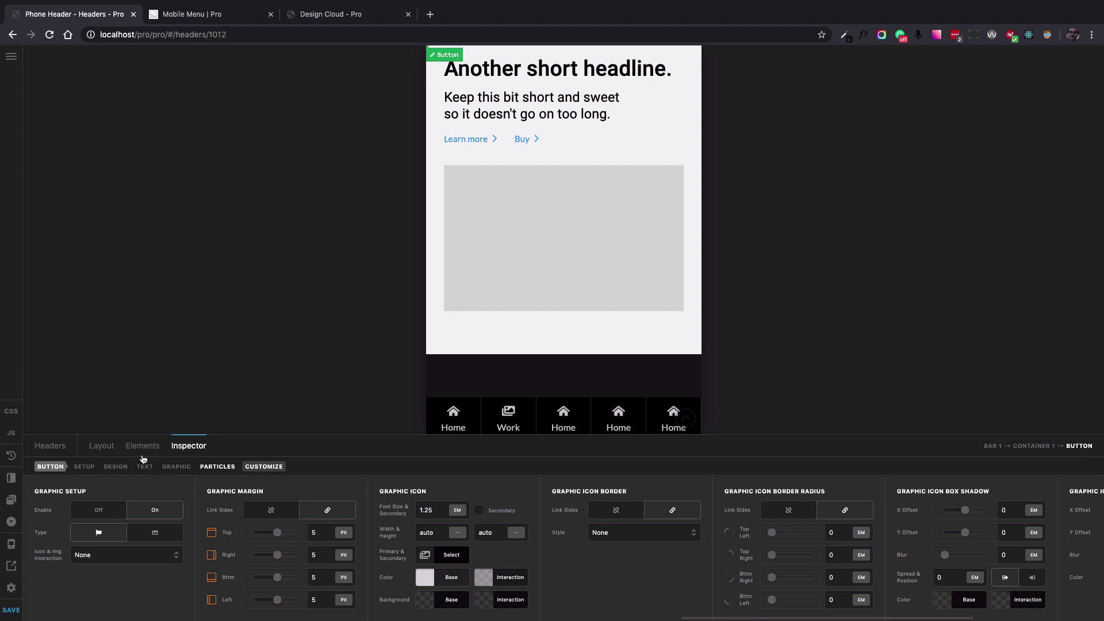
Check the Mobile Menu reference page, then set the third button's link URL to {{dc:global:home_url}}/shop and its primary text to Shop.
click(101, 446)
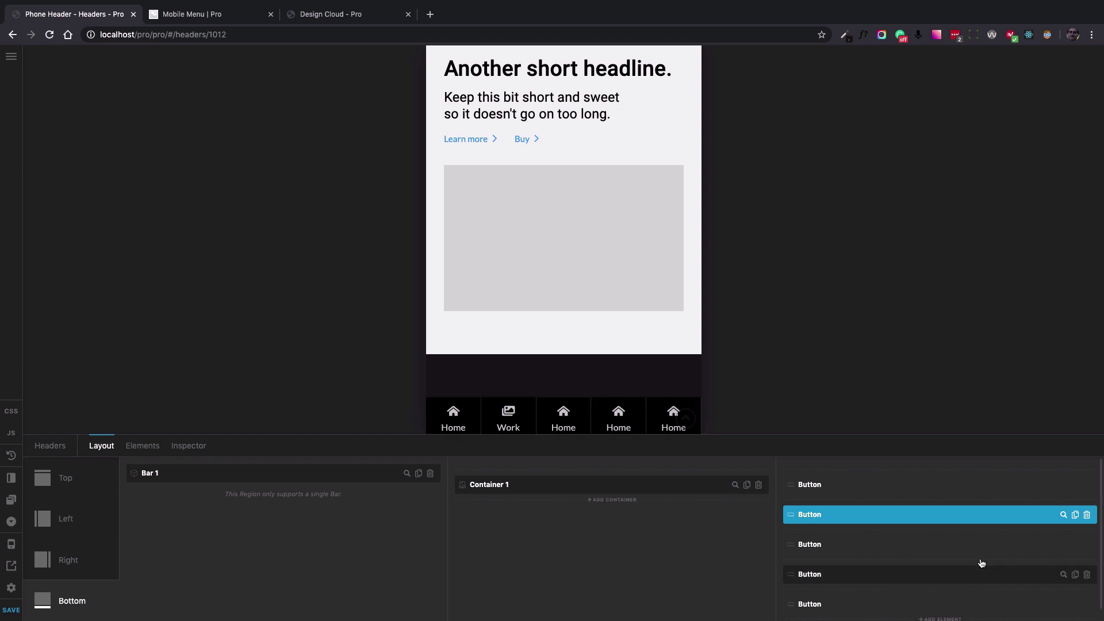
mouse_move(1063, 546)
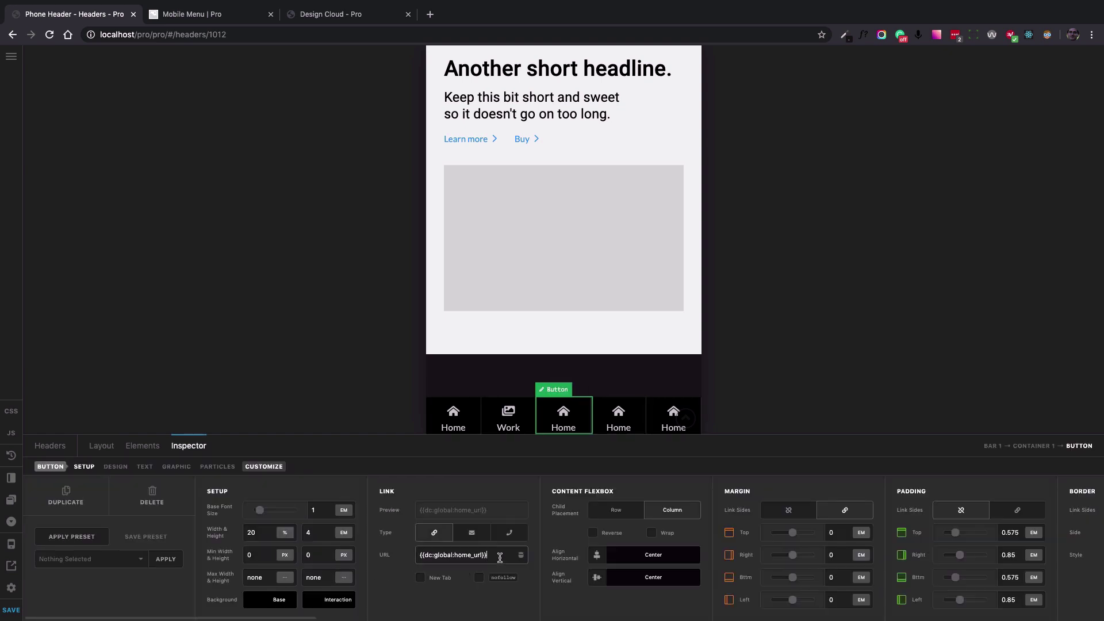
click(198, 14)
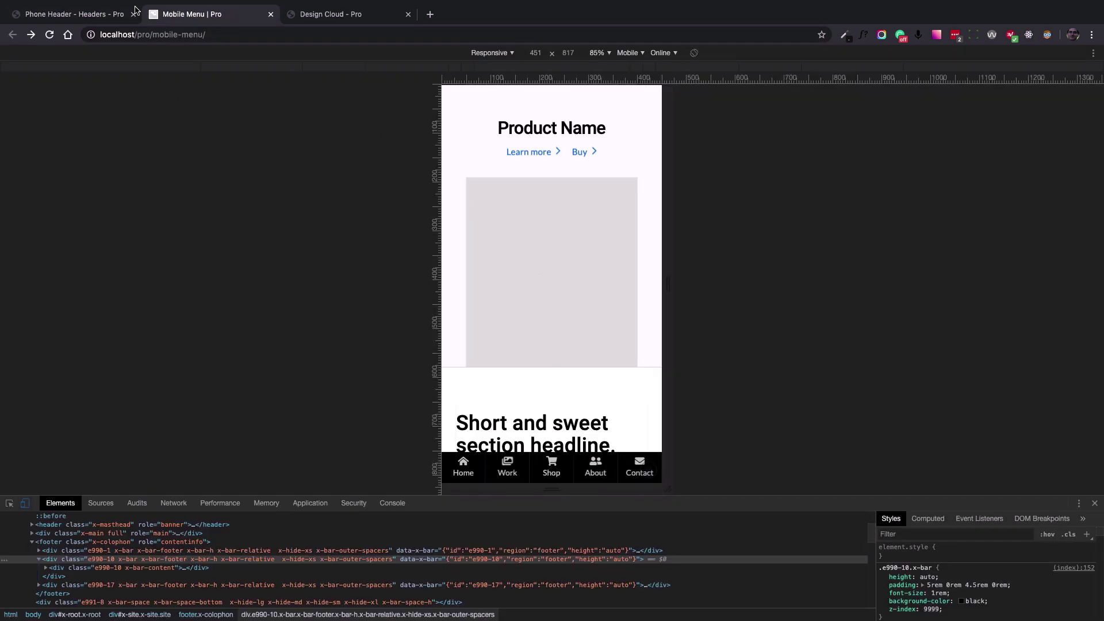
click(89, 17)
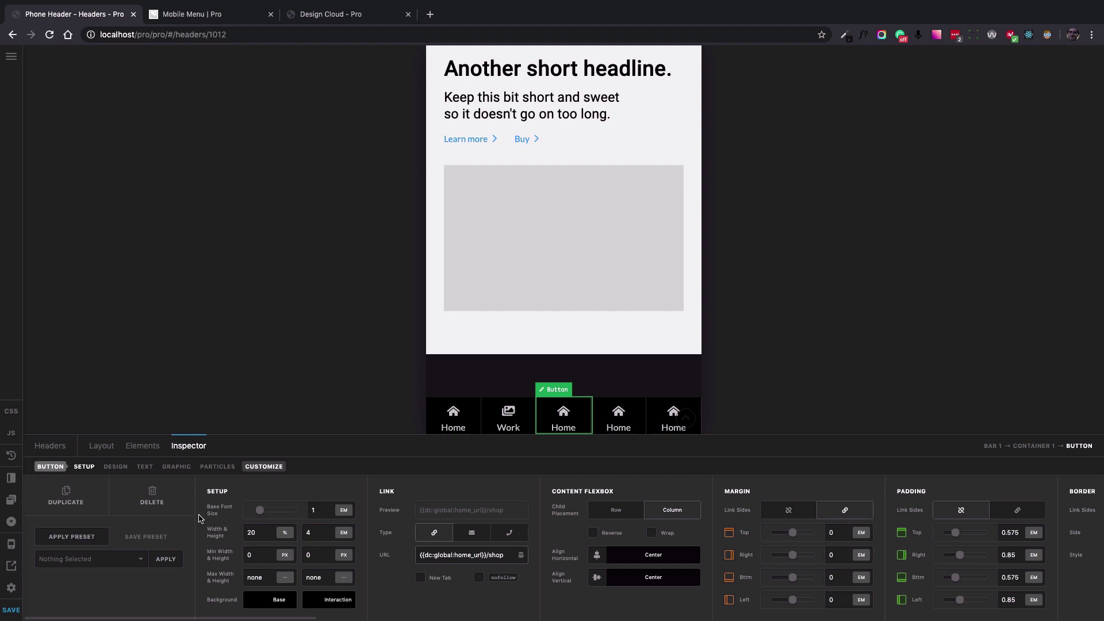
click(144, 466)
click(150, 530)
double_click(150, 529)
text(Sh)
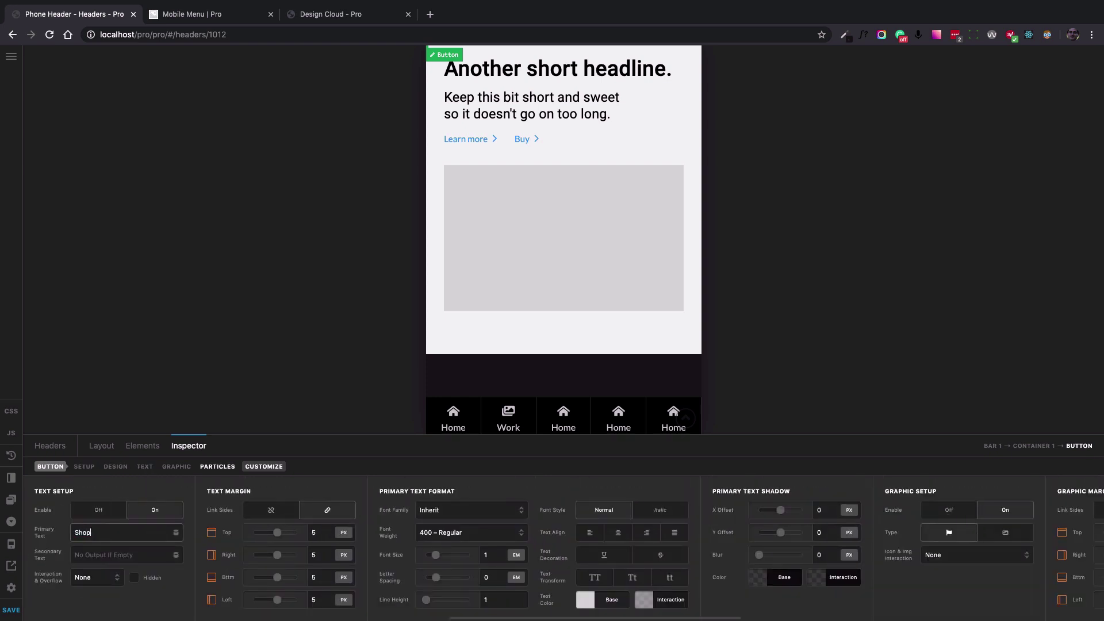
text(op)
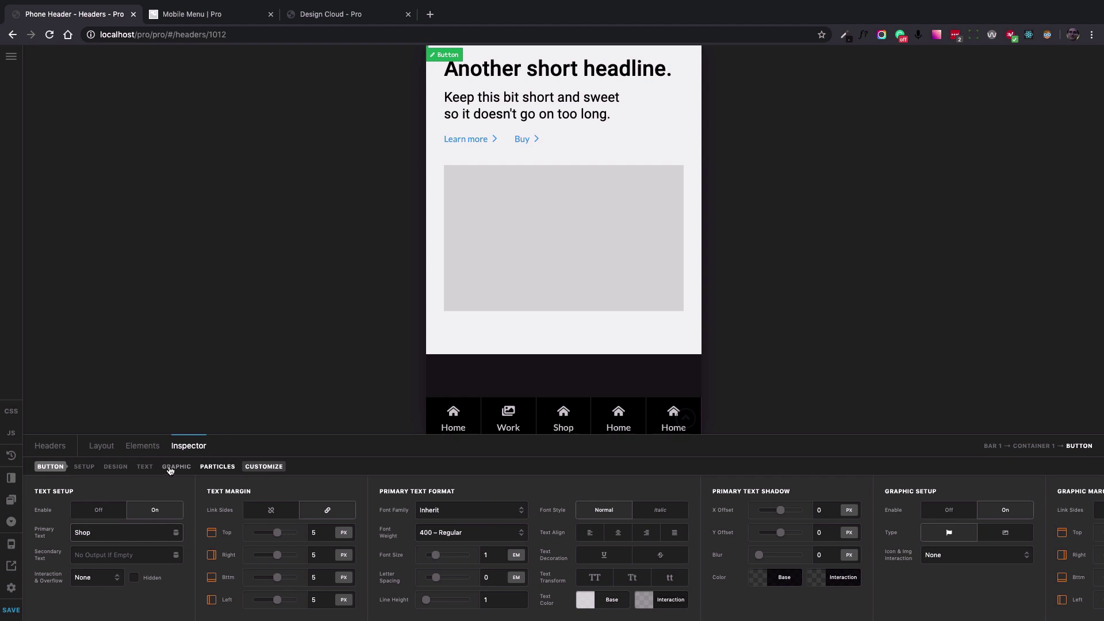
Search the icons for "shop" and set the Shop button's primary graphic to the solid shopping cart.
click(176, 466)
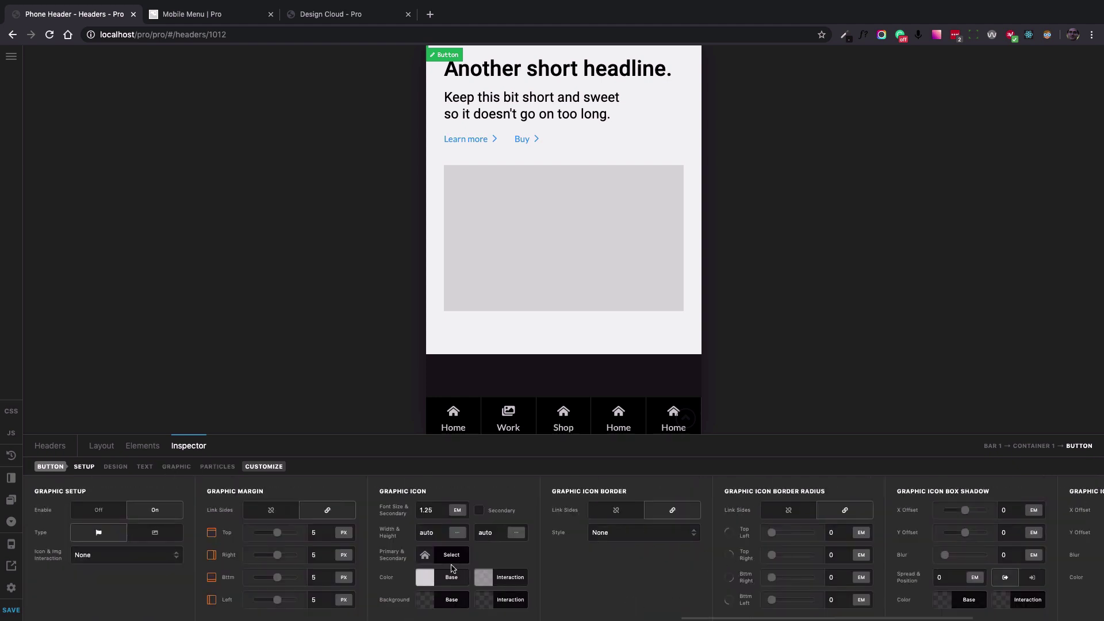
click(433, 560)
text(shop)
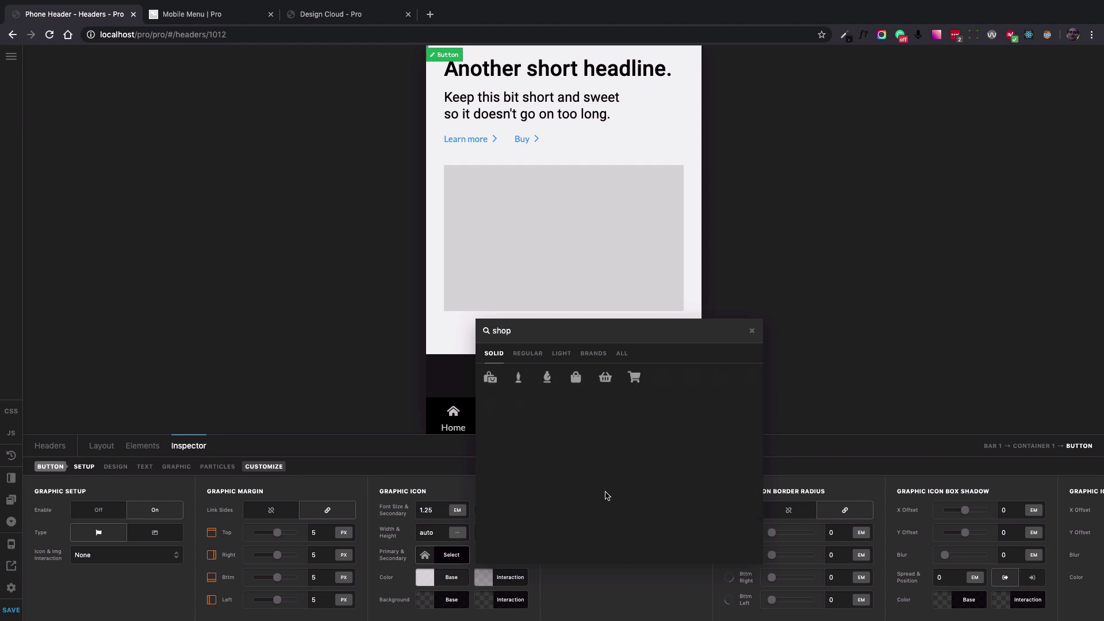
click(635, 378)
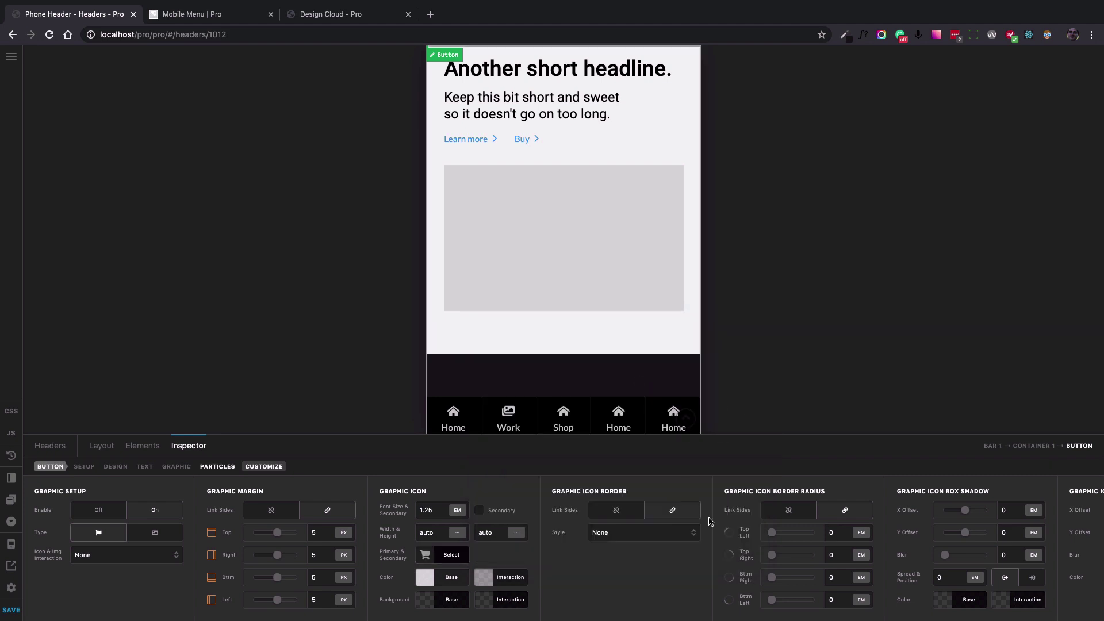
Check the Mobile Menu reference page, then set the fourth button's link URL to {{dc:global:home_url}}/about and its primary text to About.
click(101, 446)
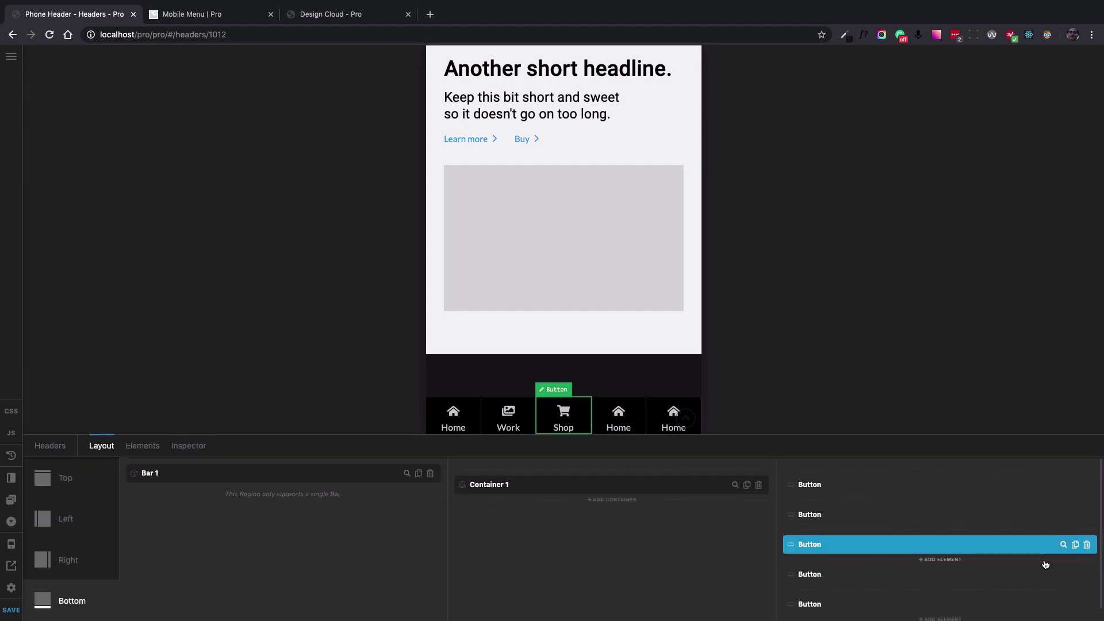
scroll(1045, 562, down, 1)
click(1063, 564)
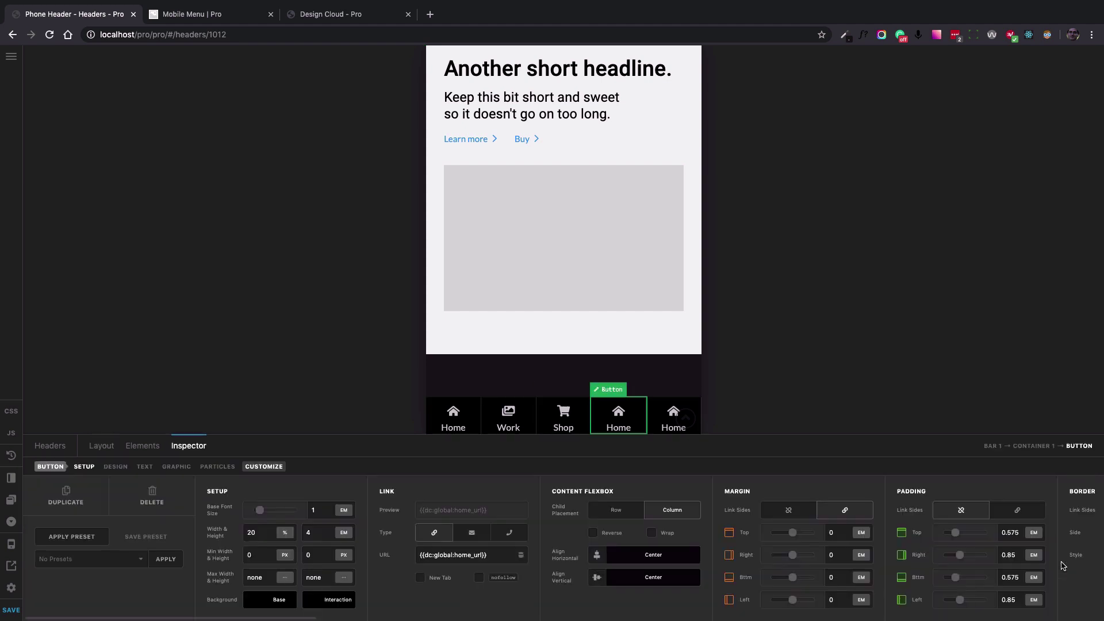
click(214, 18)
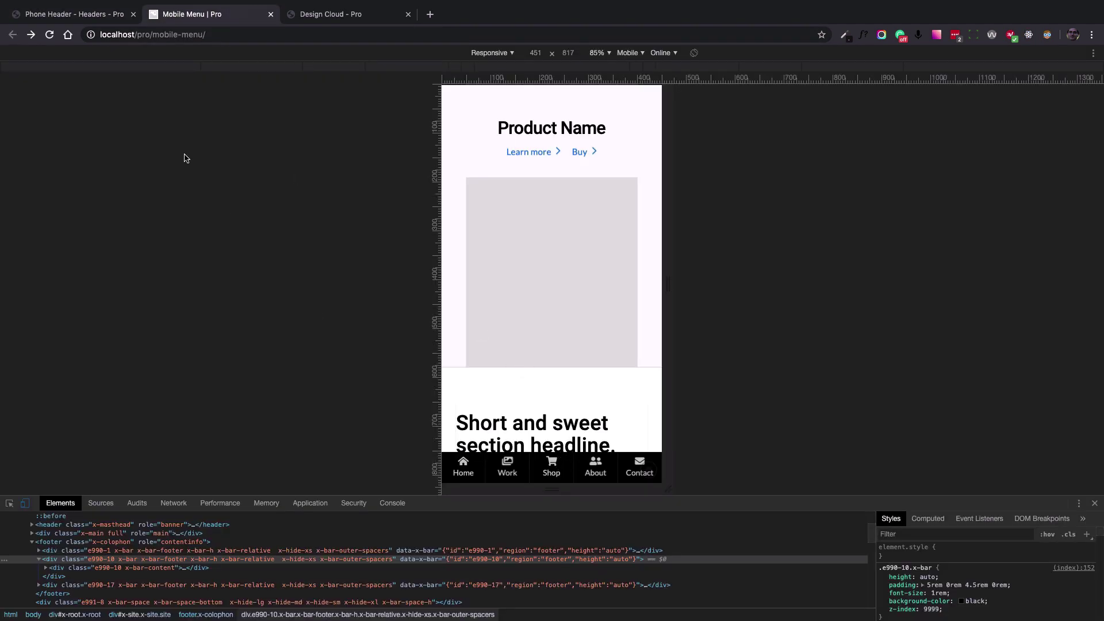
click(86, 15)
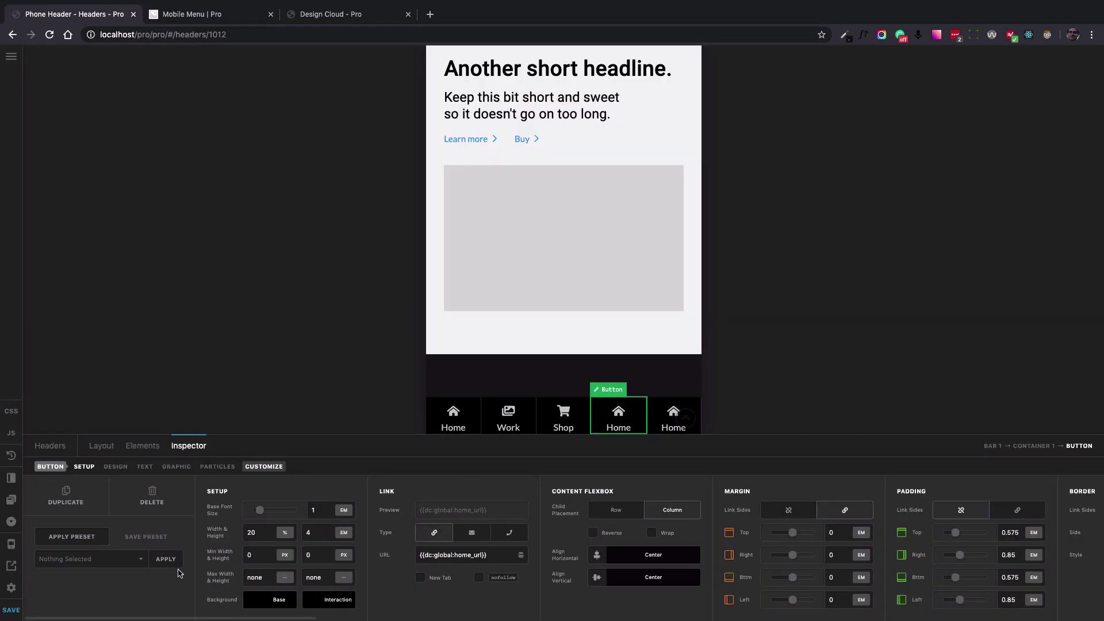
click(506, 554)
click(145, 466)
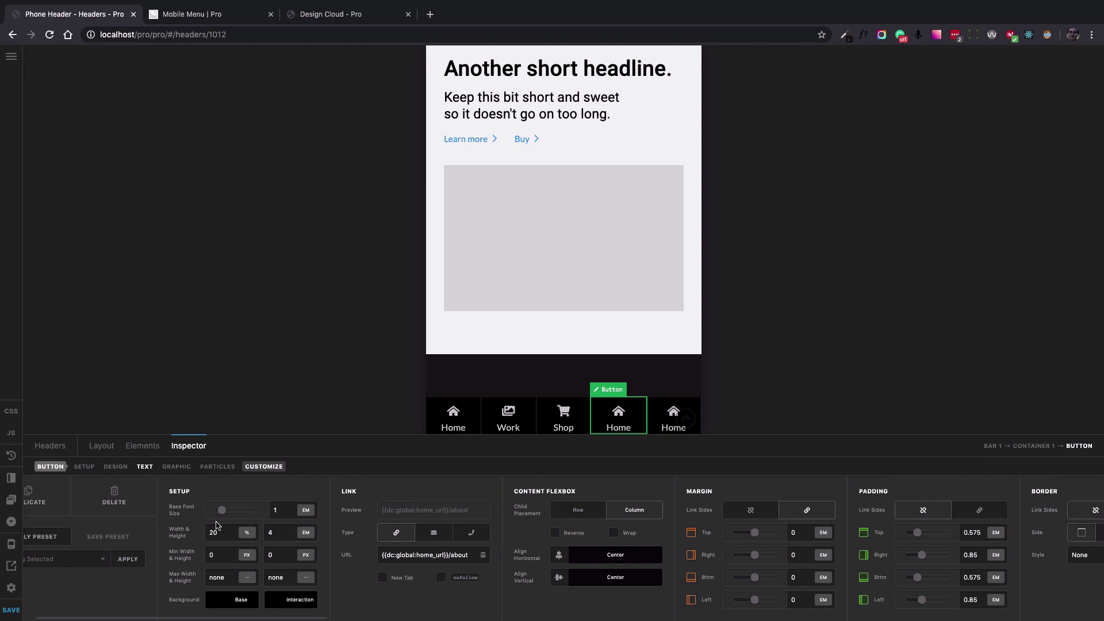
double_click(102, 524)
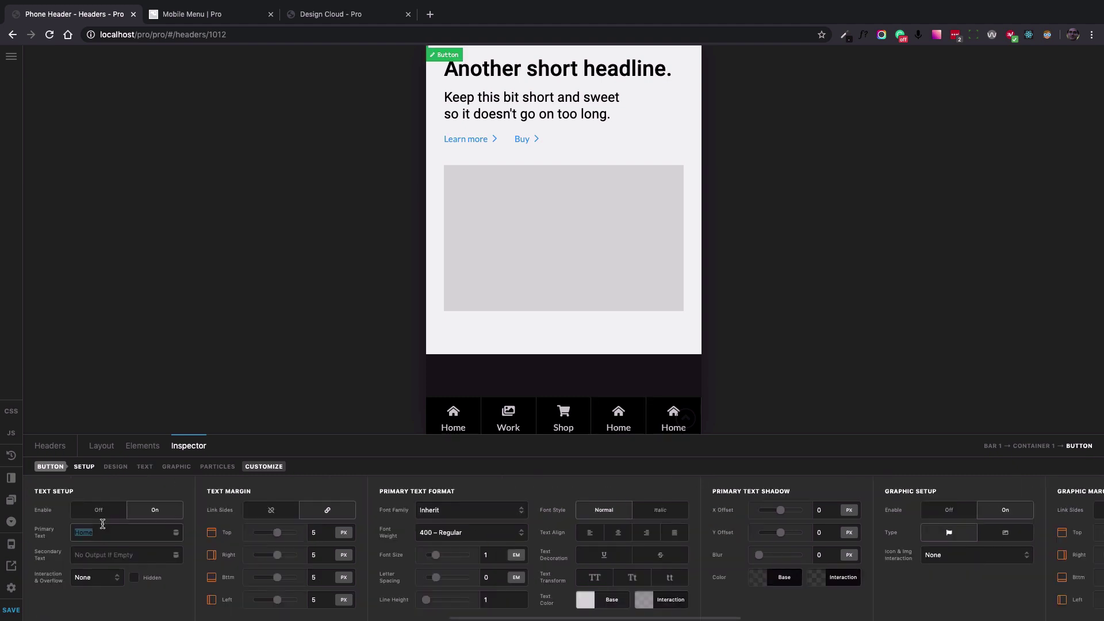
text(About)
Search the icons for "frie" and set the About button's primary graphic to the solid two-person icon.
click(177, 466)
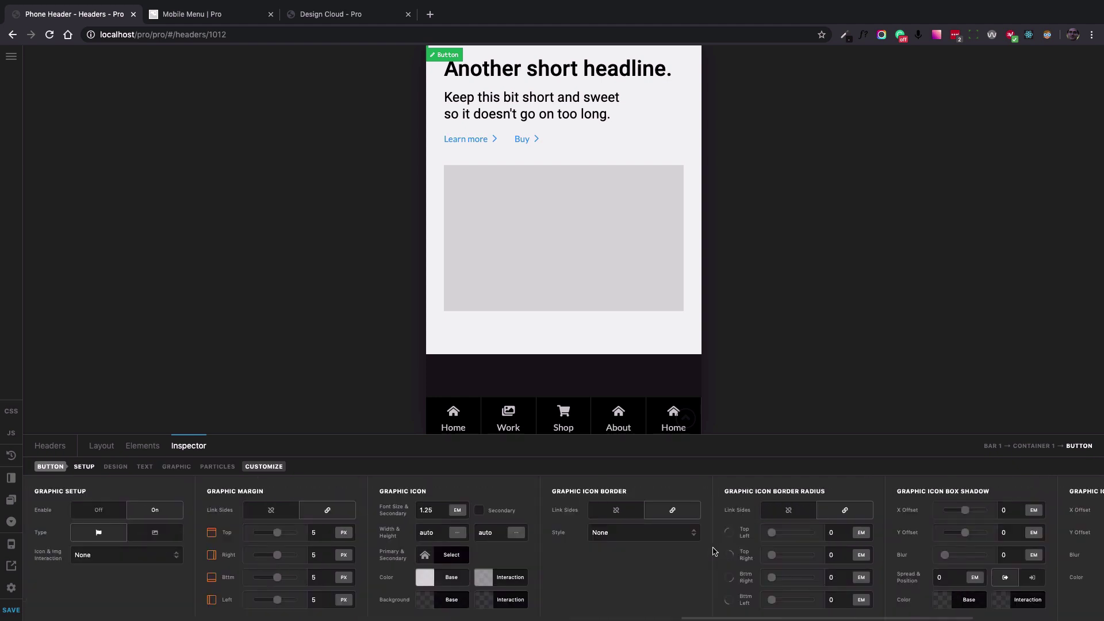
click(448, 555)
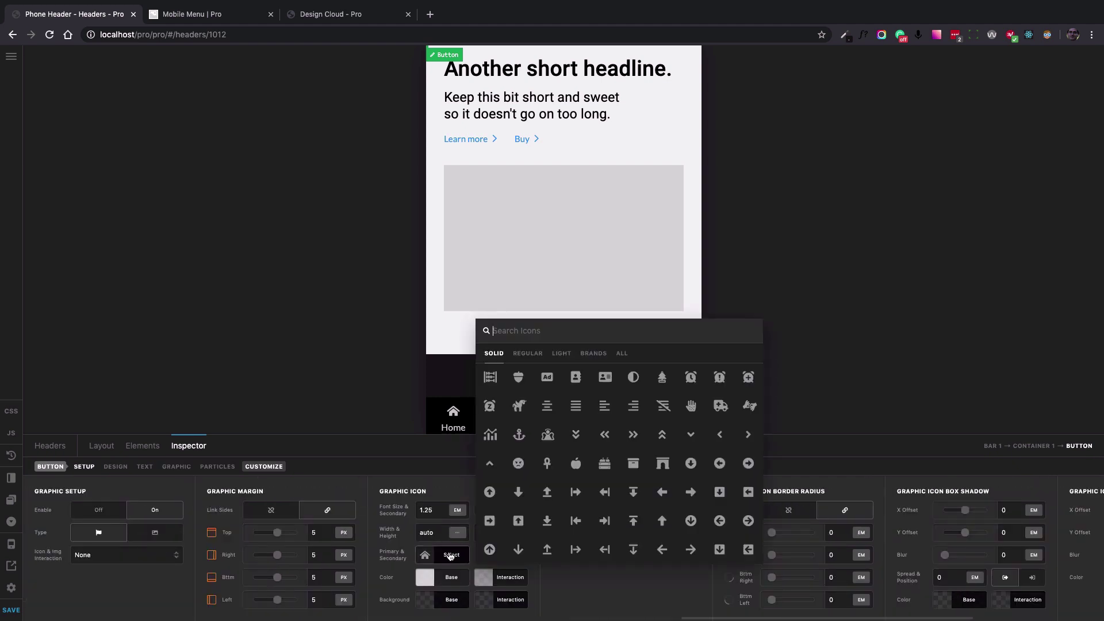
text(frie)
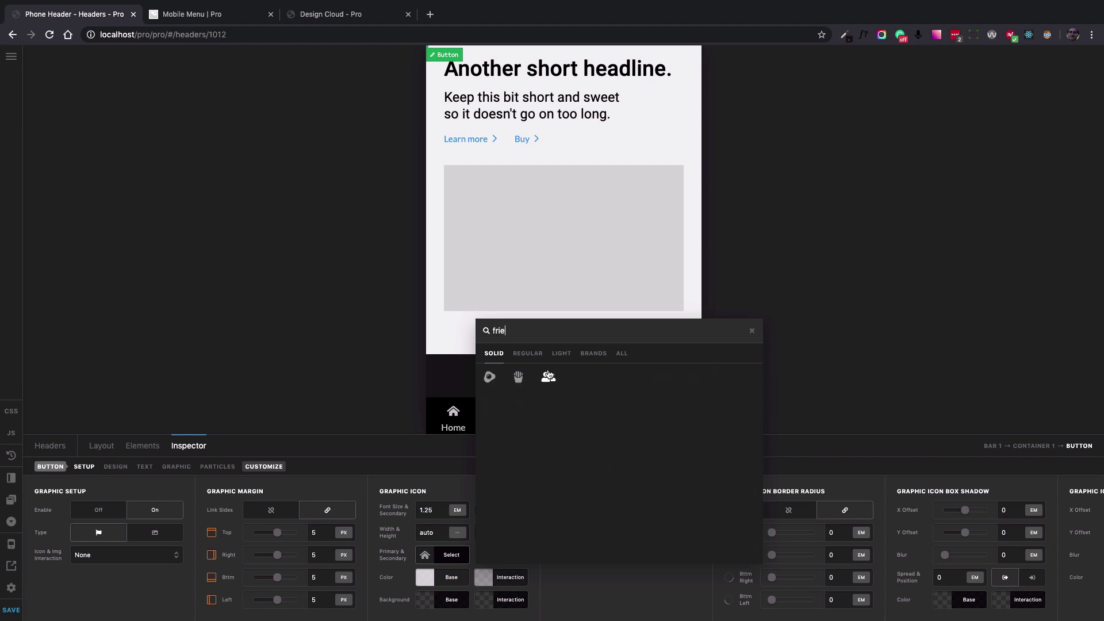
click(549, 378)
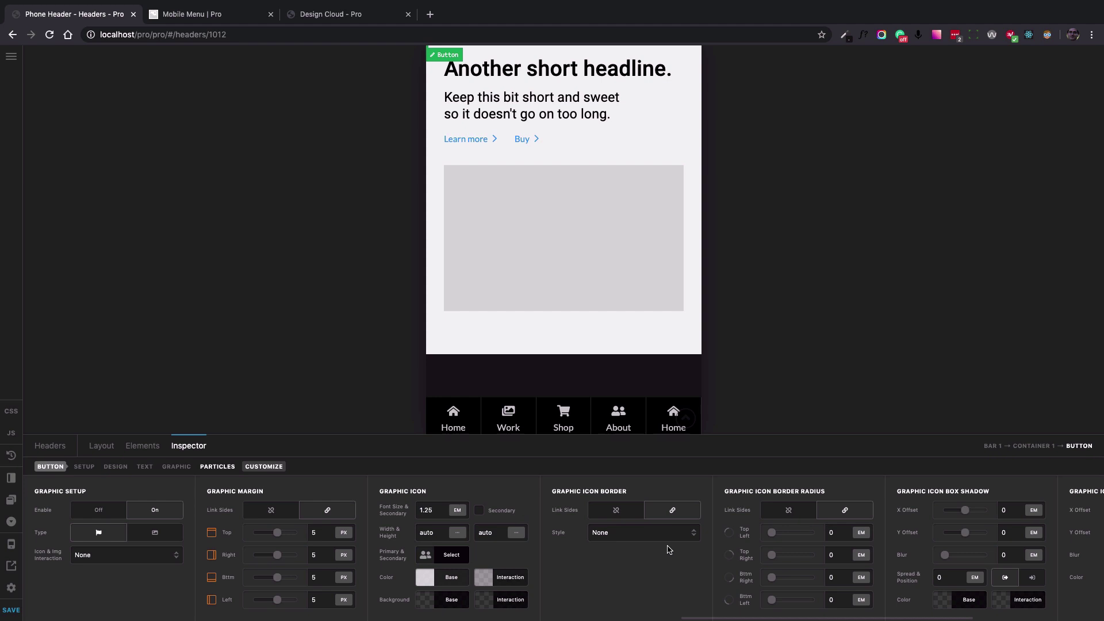
Set the fifth button's link URL to {{dc:global:home_url}}/contact and its primary text to Contact.
click(102, 445)
scroll(991, 567, down, 1)
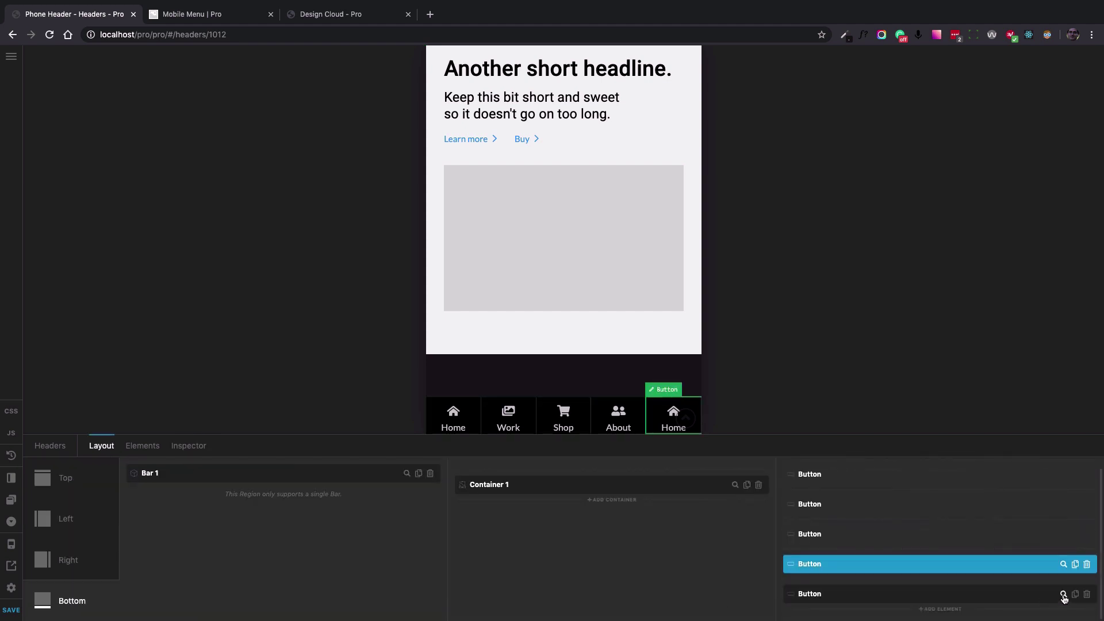
click(1063, 598)
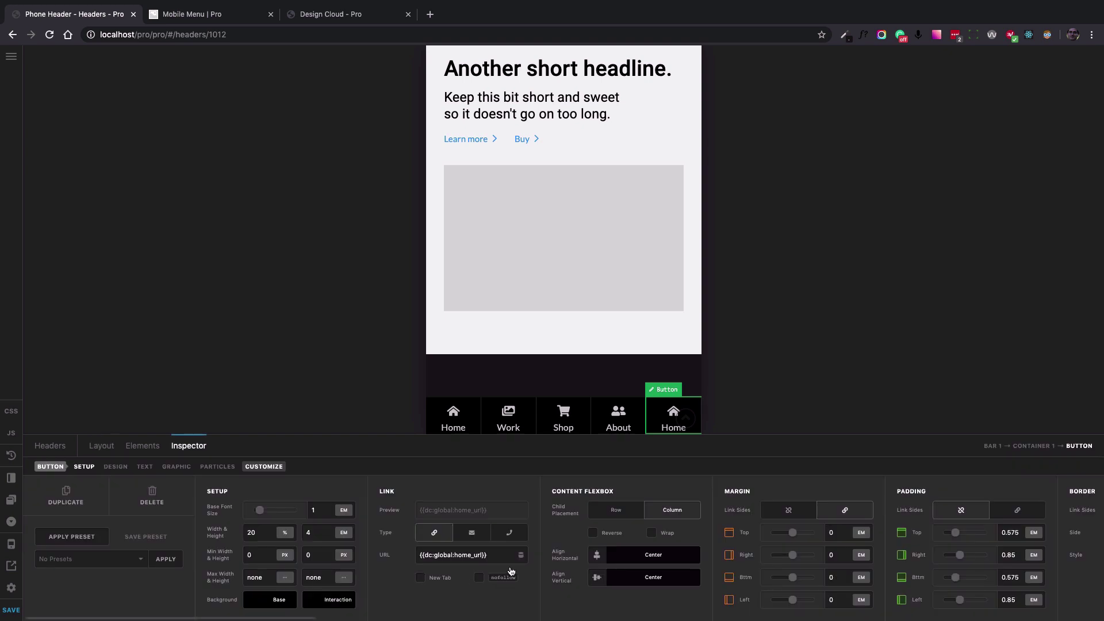
click(502, 556)
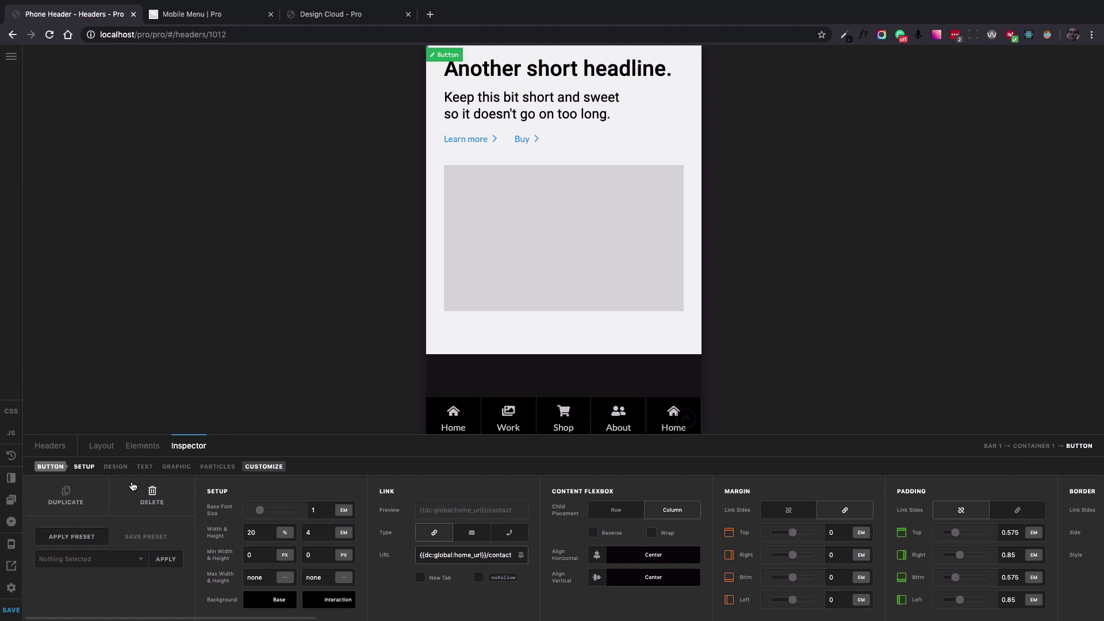
click(145, 466)
double_click(110, 533)
text(Contact)
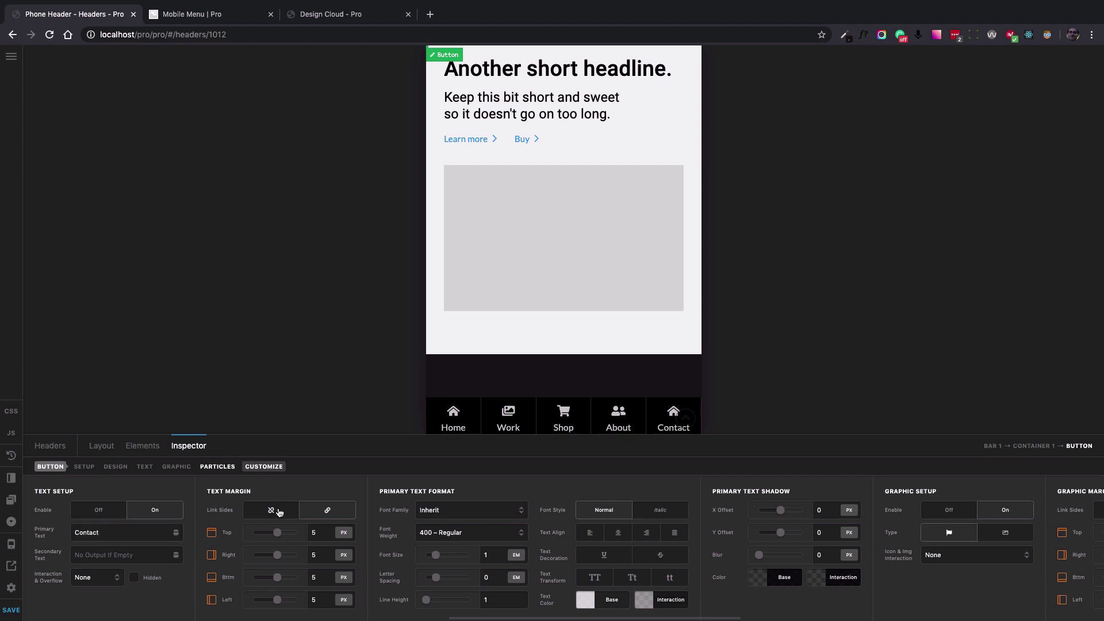
Search the icons for "env", set the Contact button's primary graphic to the solid closed envelope, and save the header.
click(174, 467)
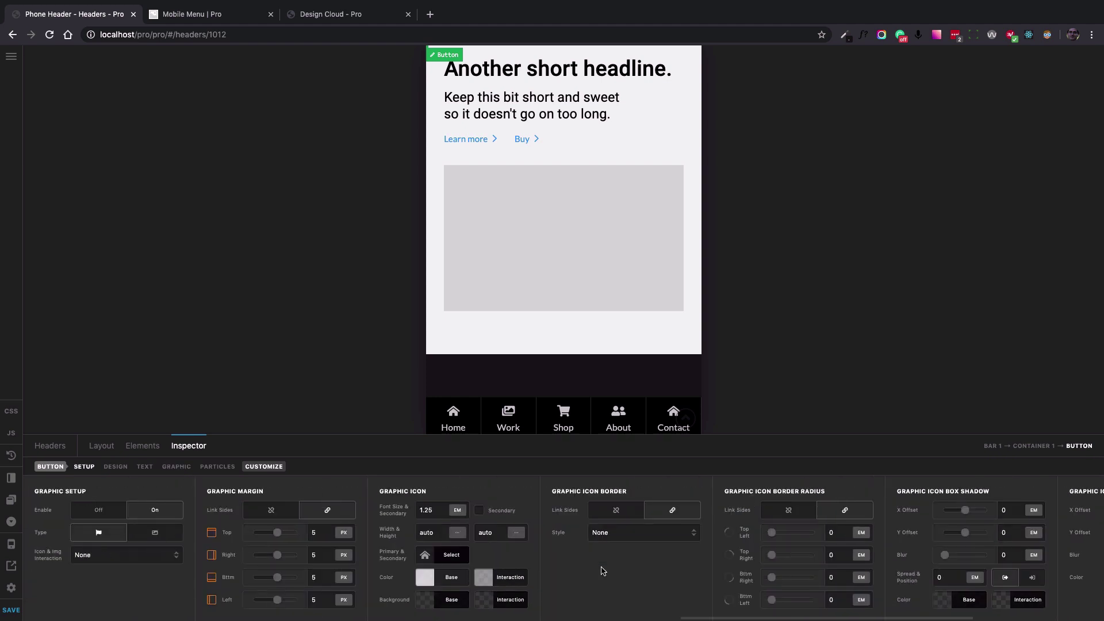
click(453, 559)
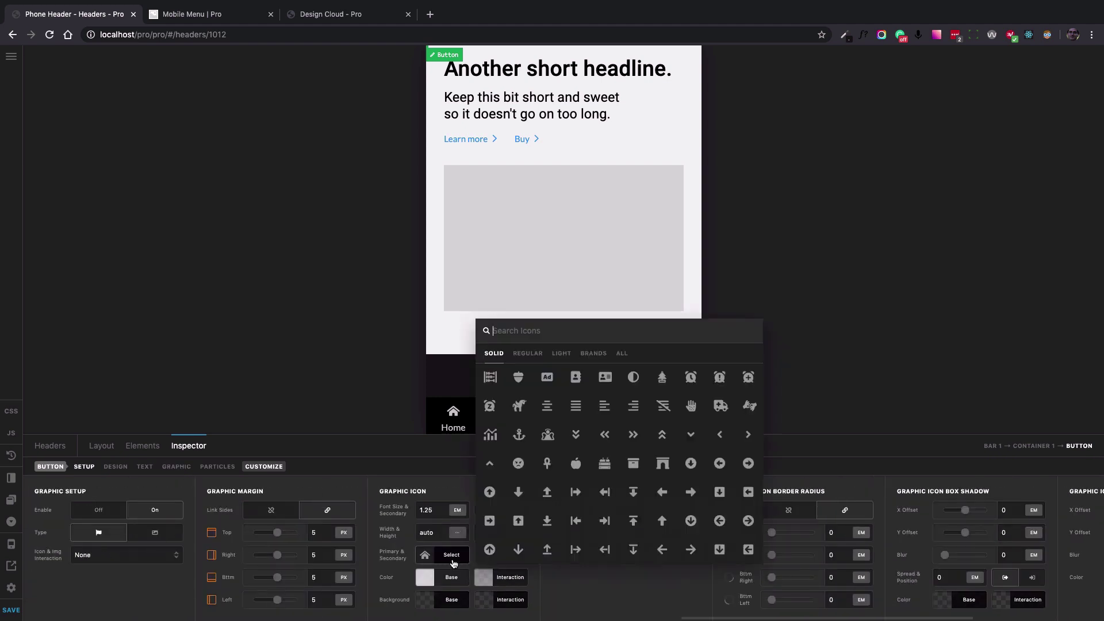
text(en)
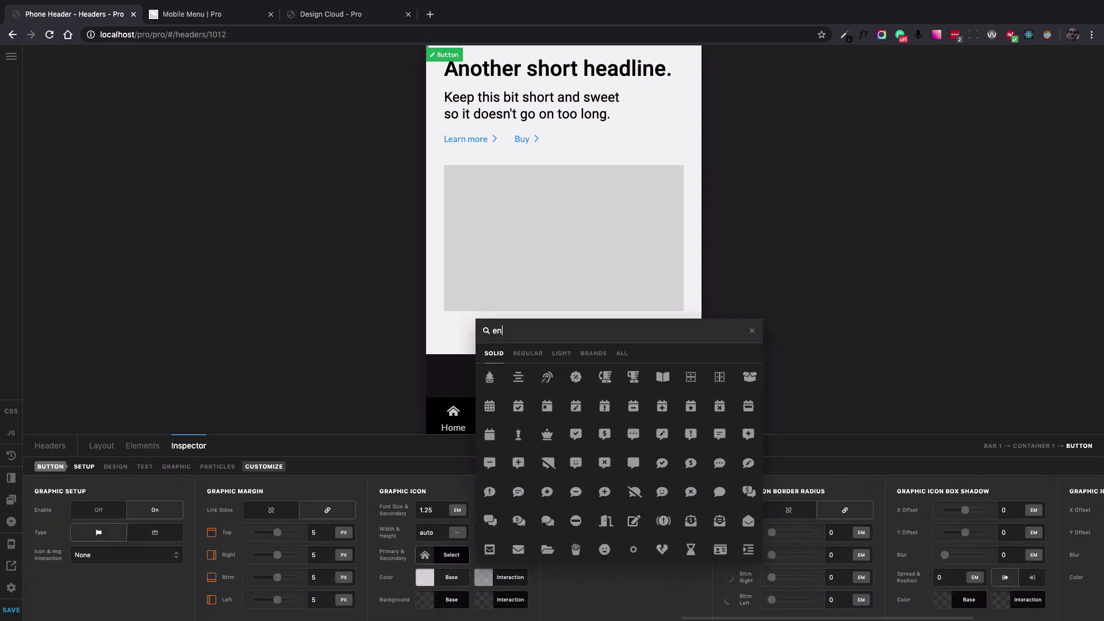
text(v)
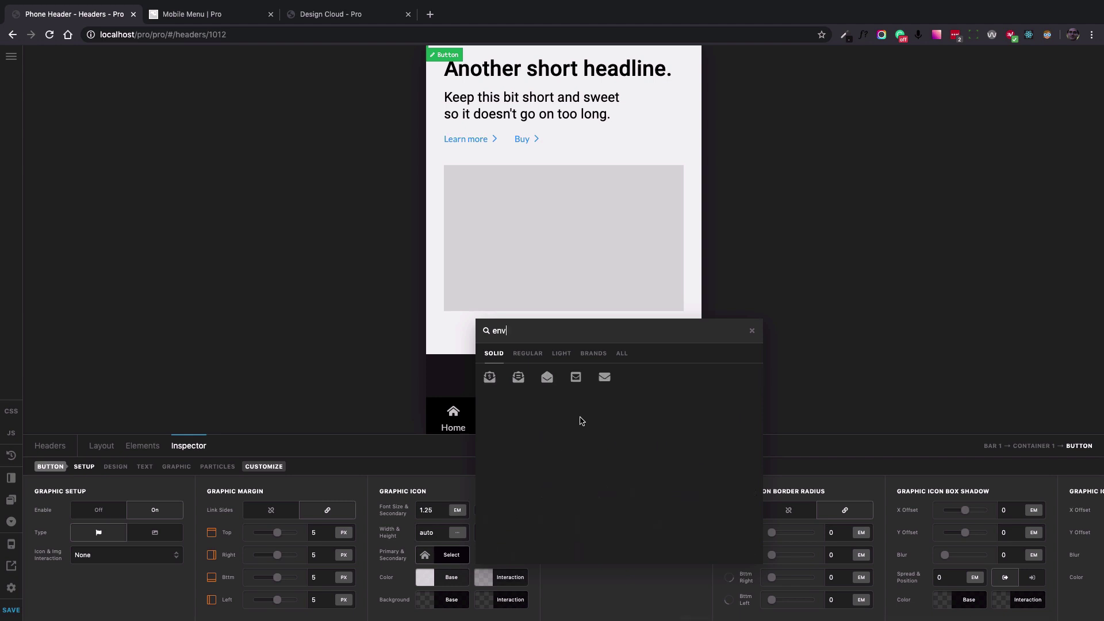
click(605, 376)
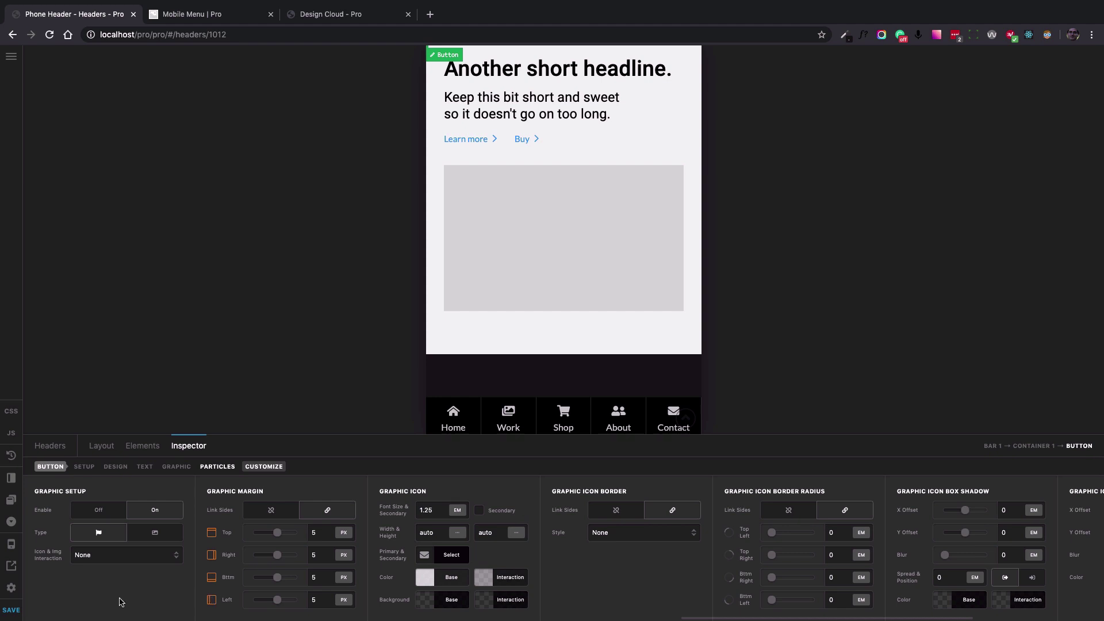
click(9, 611)
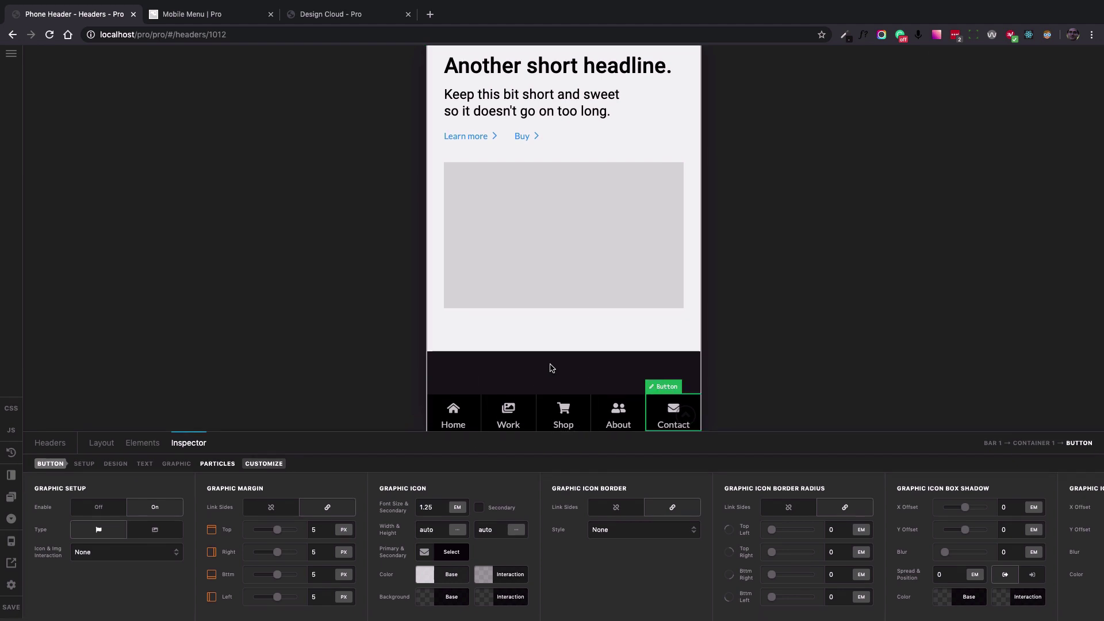
Check the fixed bottom menu over the page content at phone size, then preview the header at the tablet breakpoint.
scroll(550, 368, up, 5)
scroll(550, 368, up, 6)
scroll(551, 368, down, 4)
scroll(550, 368, down, 7)
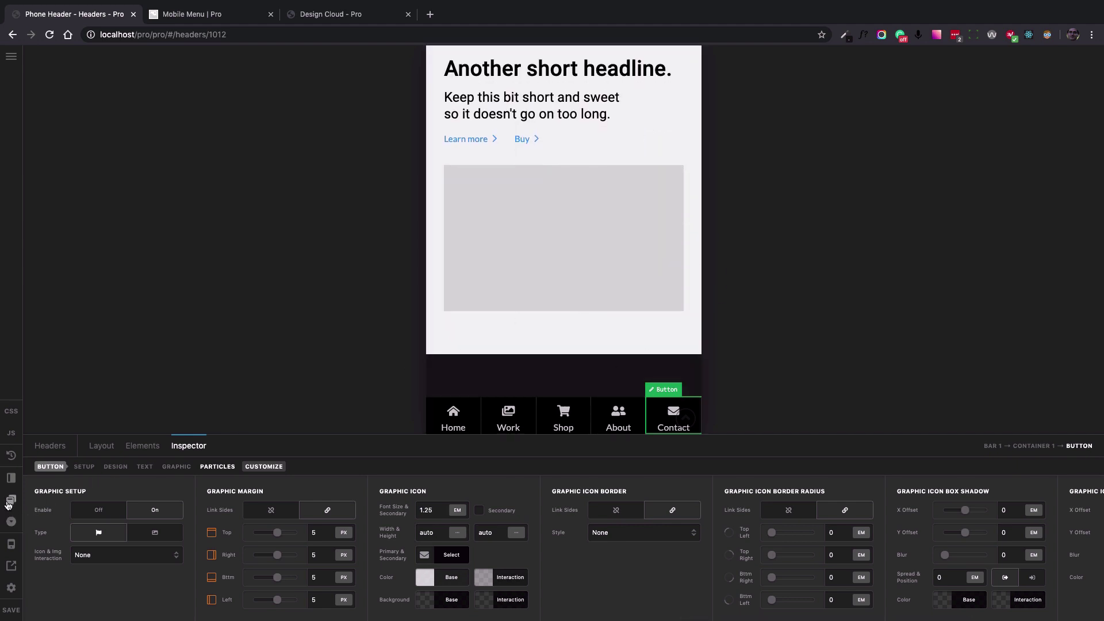
click(14, 548)
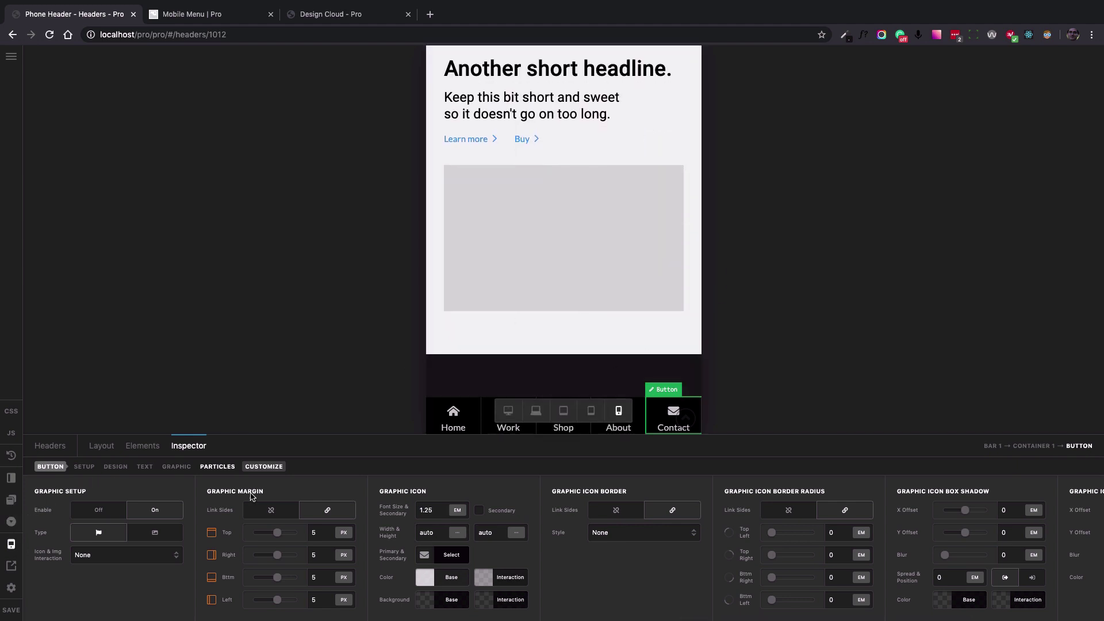
click(560, 415)
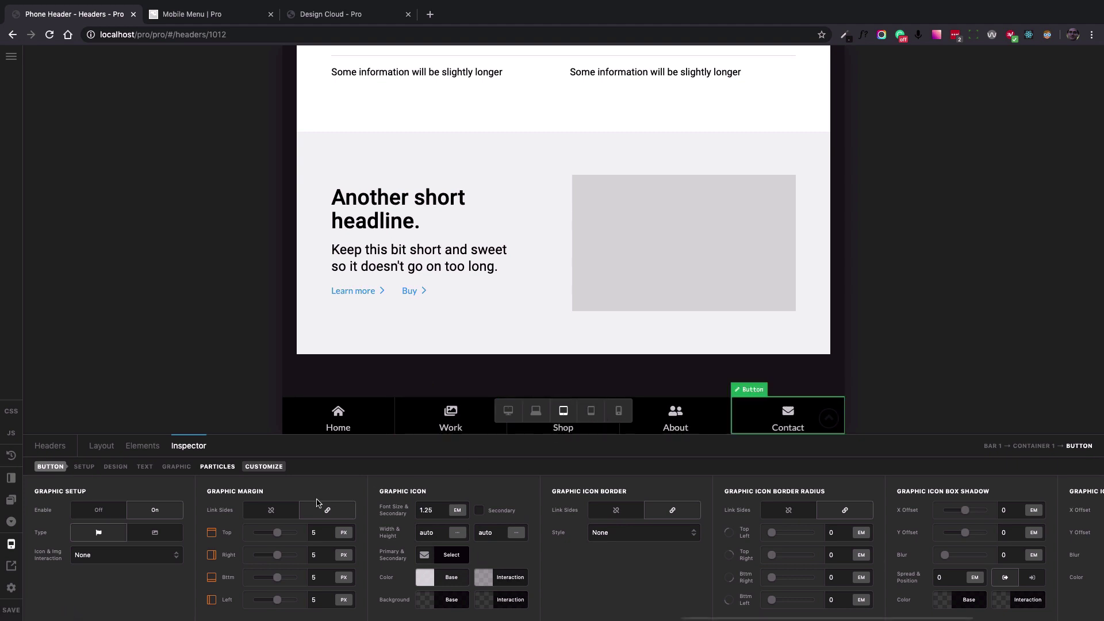
Hide the Bottom region's Bar 1 during the four larger breakpoints, leaving only the smallest phone breakpoint shown.
click(100, 446)
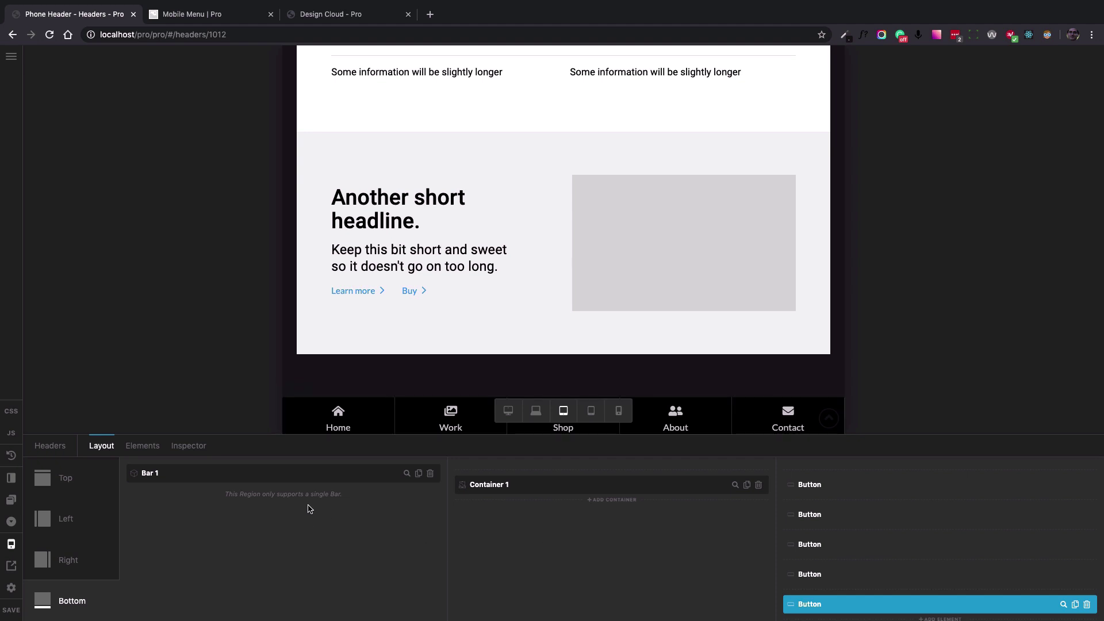
click(406, 474)
click(144, 467)
click(254, 579)
click(276, 579)
click(300, 580)
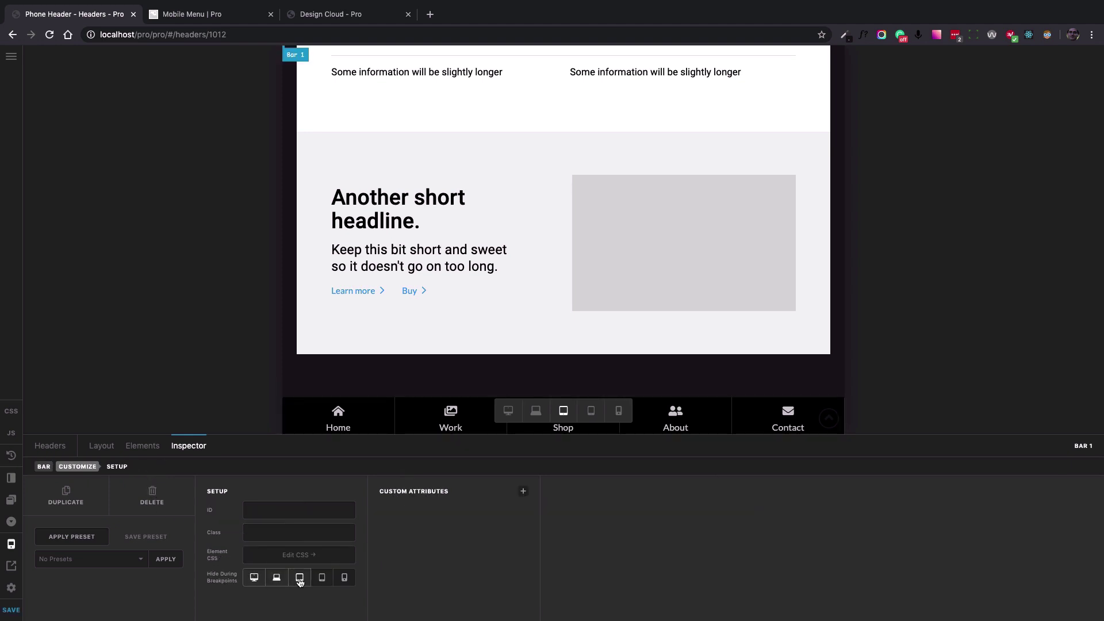
click(322, 580)
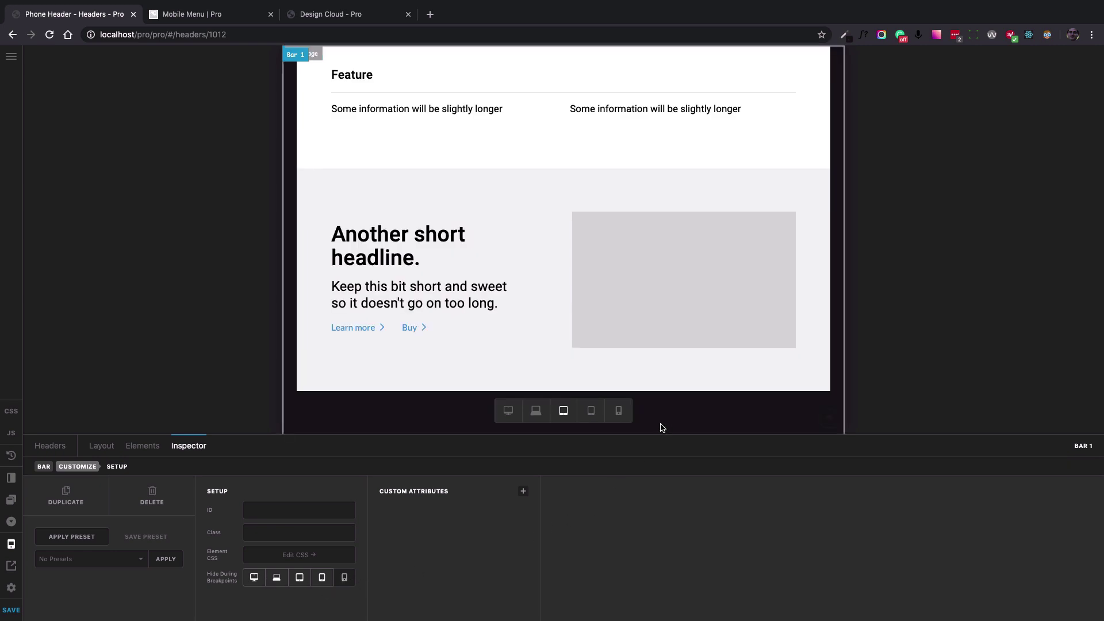
Preview the page at the smallest phone and SM (481px-767px) breakpoints to check where the bottom bar is displayed.
click(618, 410)
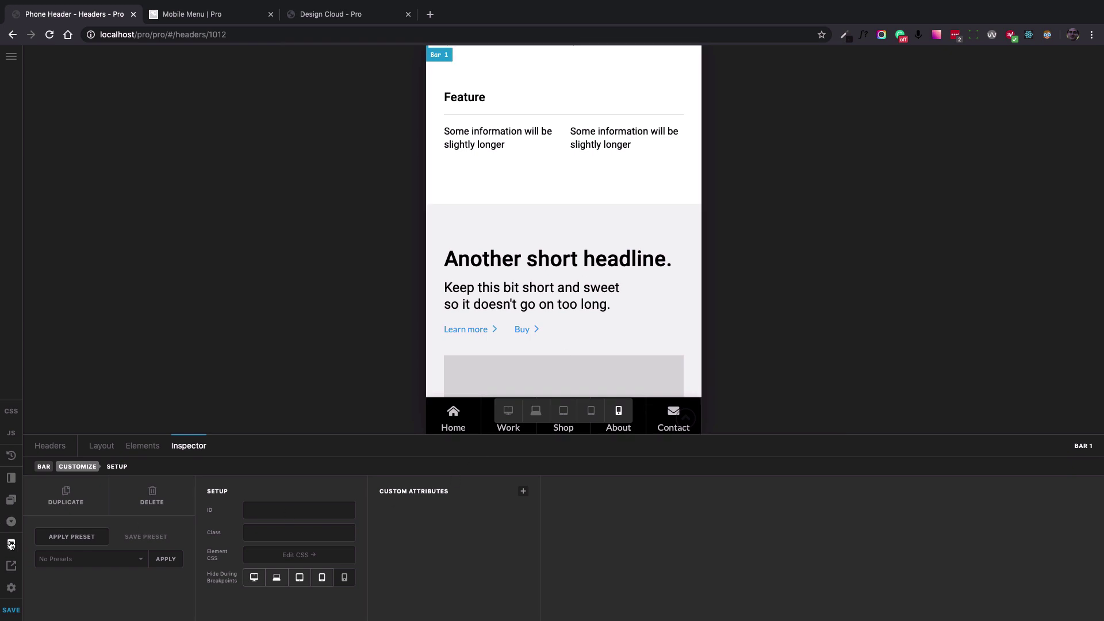
scroll(519, 298, down, 10)
scroll(520, 299, up, 4)
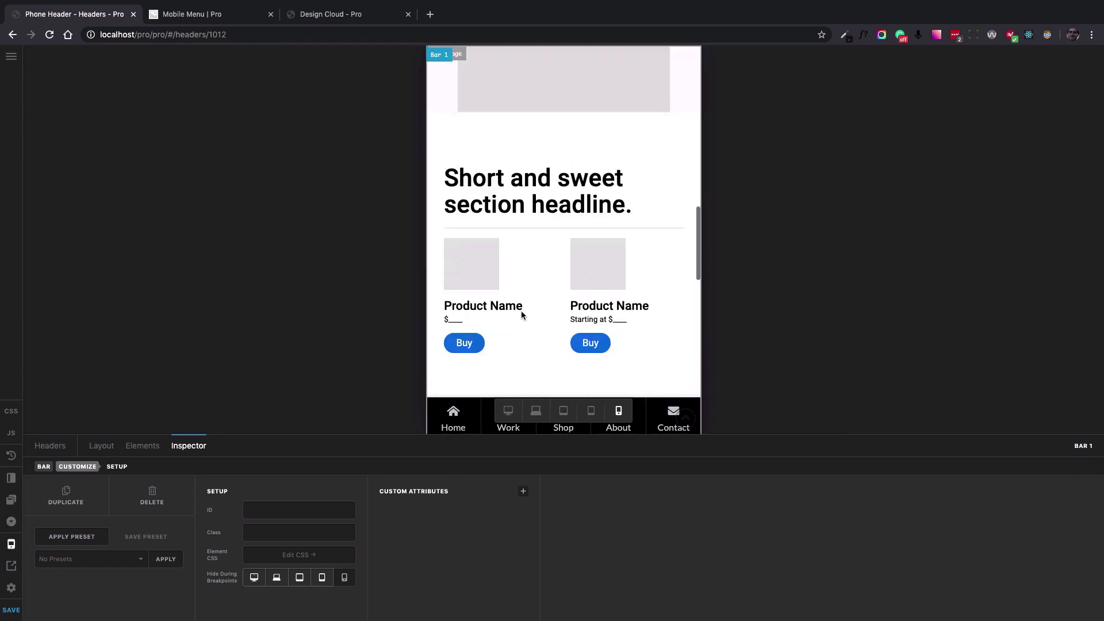
click(591, 410)
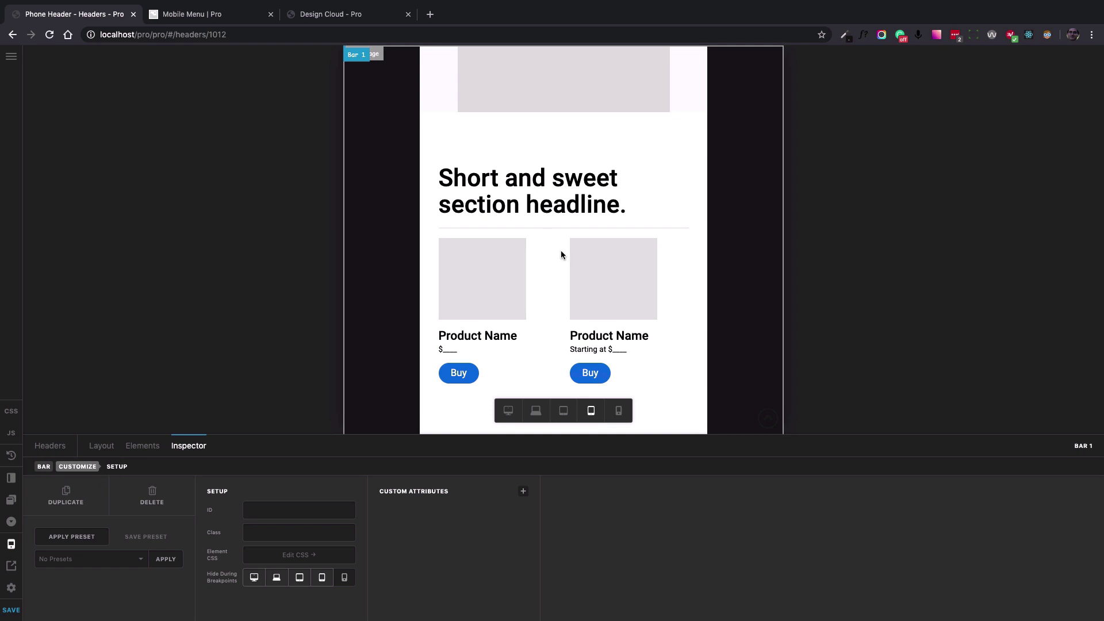
scroll(561, 253, down, 10)
scroll(560, 254, up, 5)
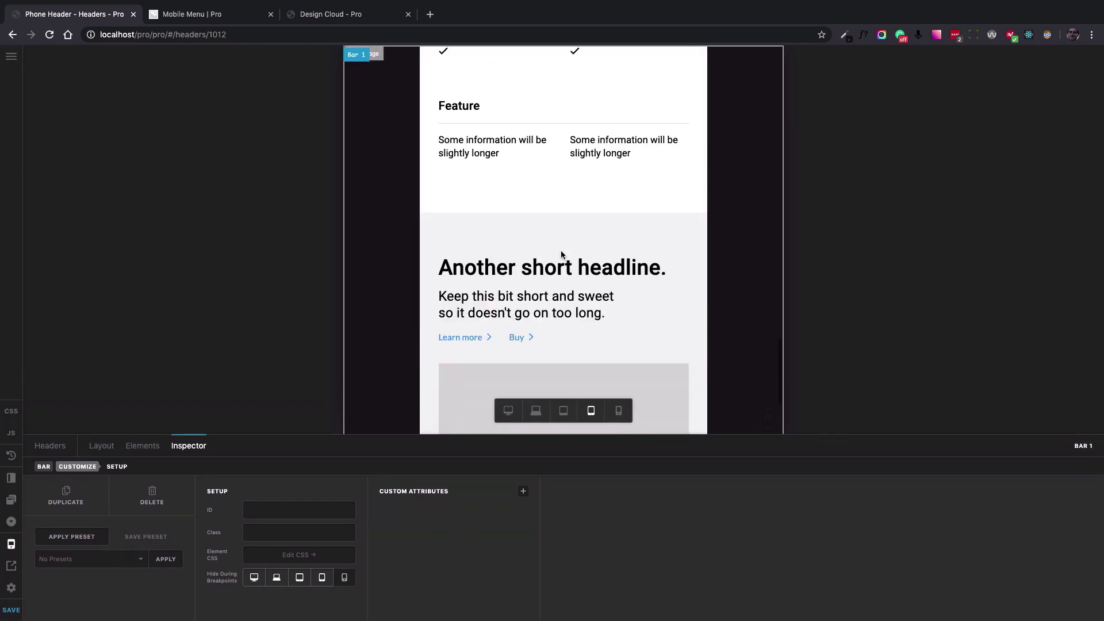
scroll(561, 254, up, 15)
scroll(561, 255, down, 15)
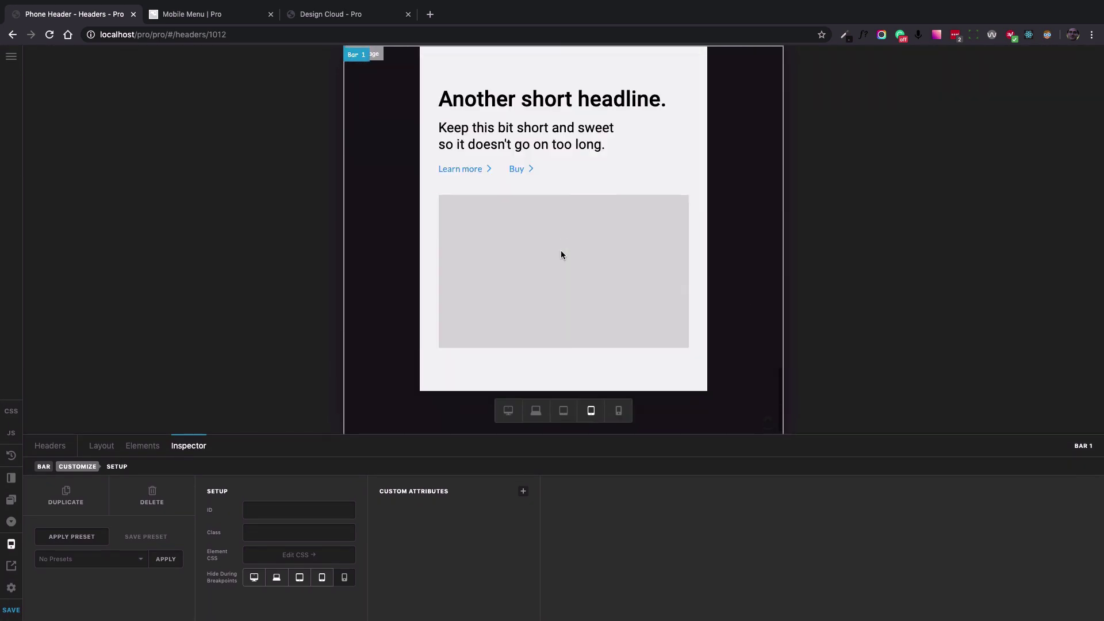
scroll(587, 281, up, 15)
scroll(586, 281, down, 5)
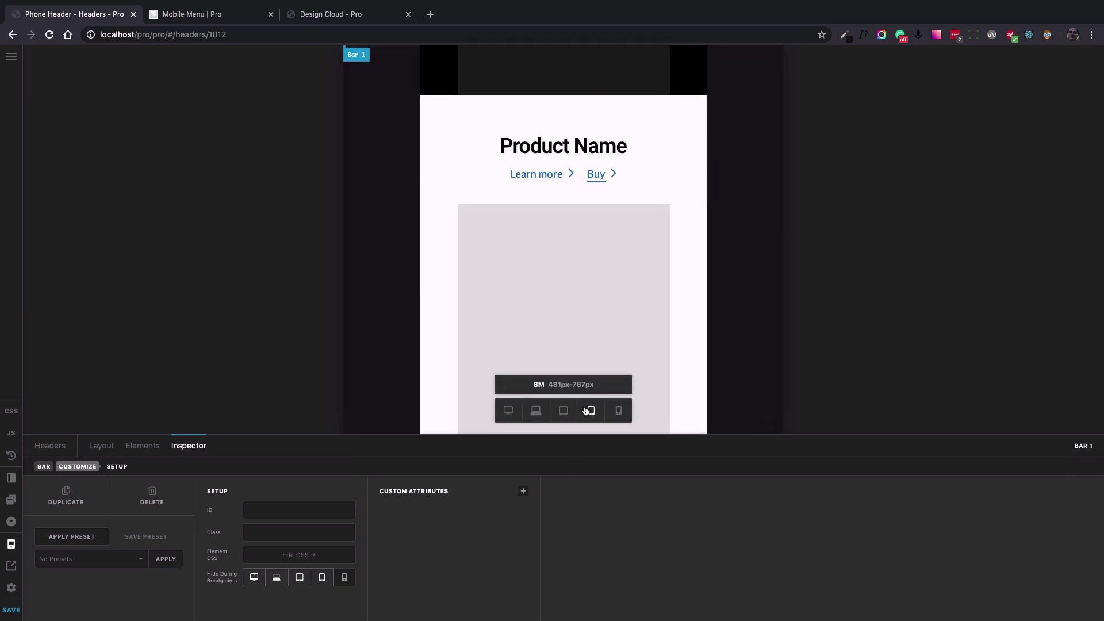
scroll(598, 345, down, 3)
scroll(595, 316, up, 4)
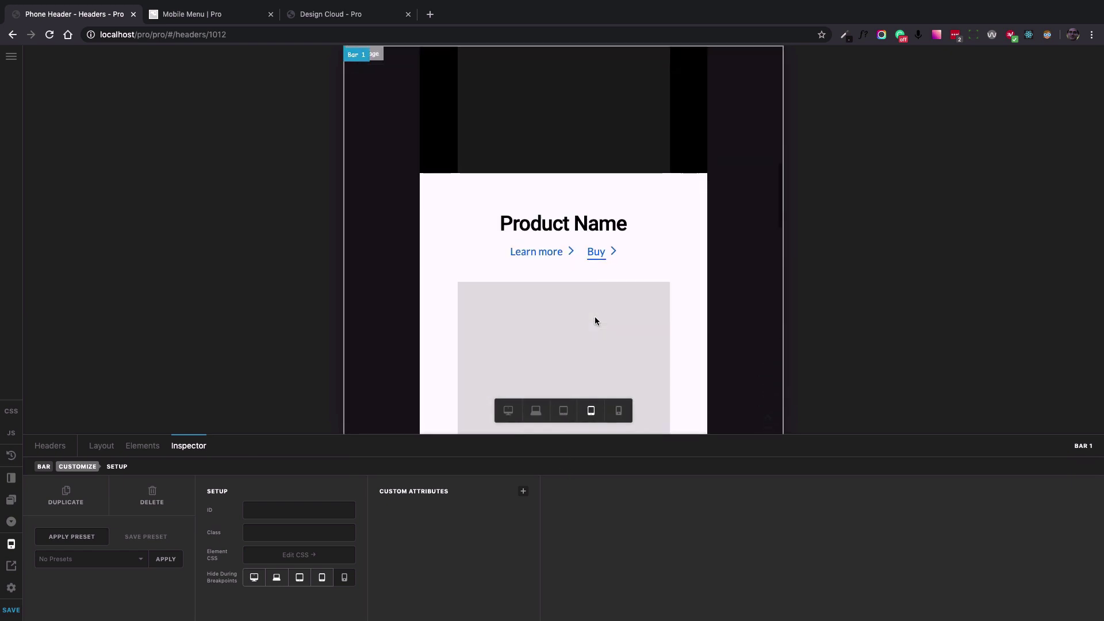
Save the header and load localhost/pro/phone-page in the Mobile Menu browser tab.
click(11, 609)
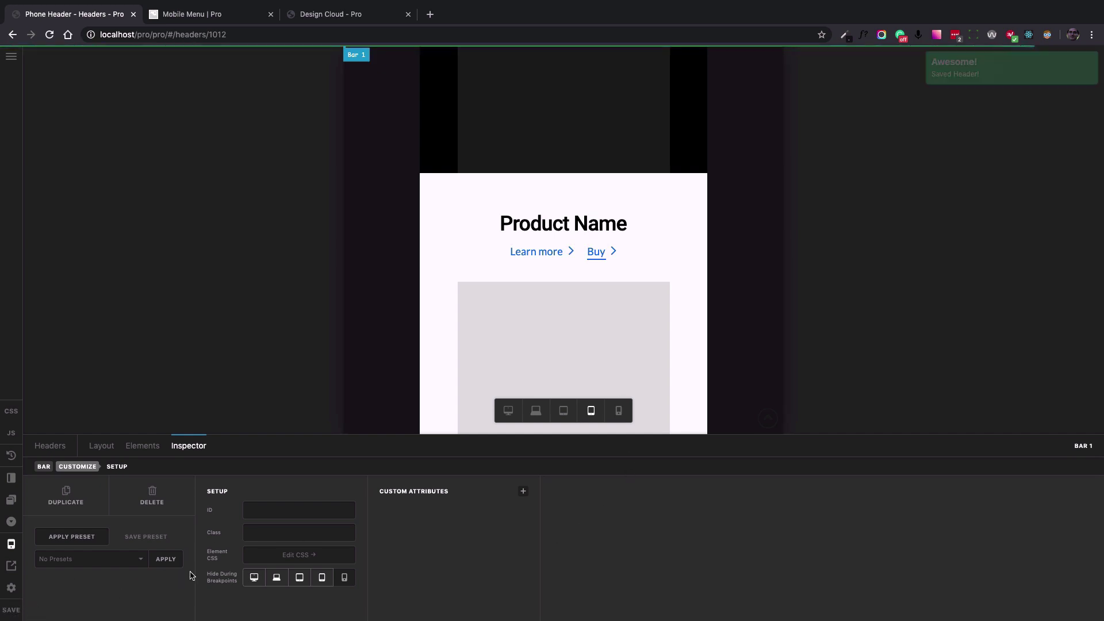
click(204, 22)
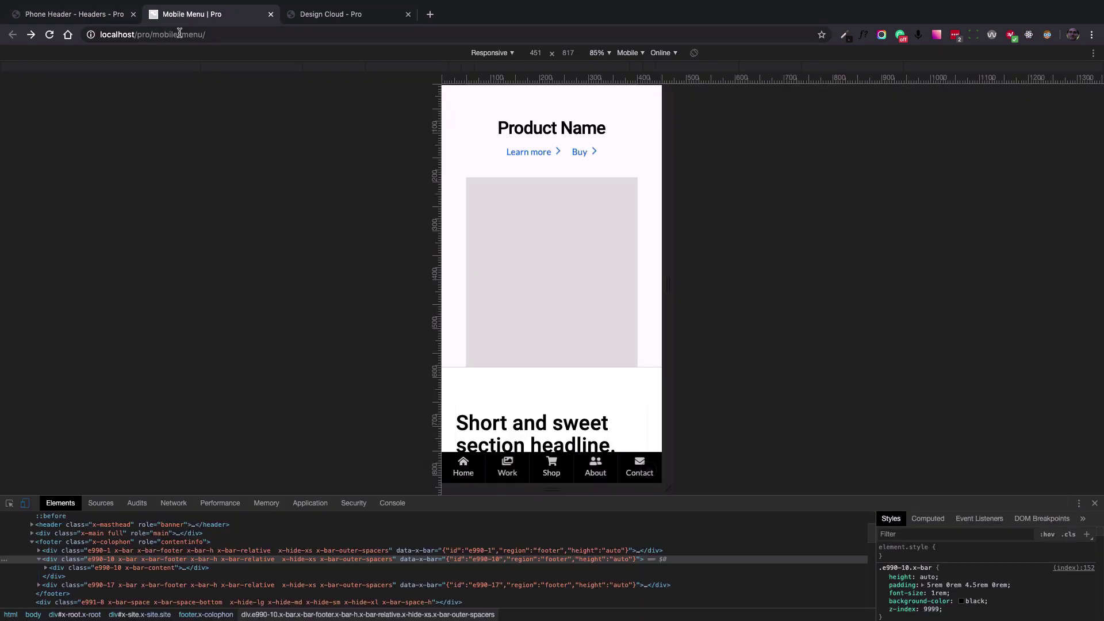
drag(204, 35, 154, 35)
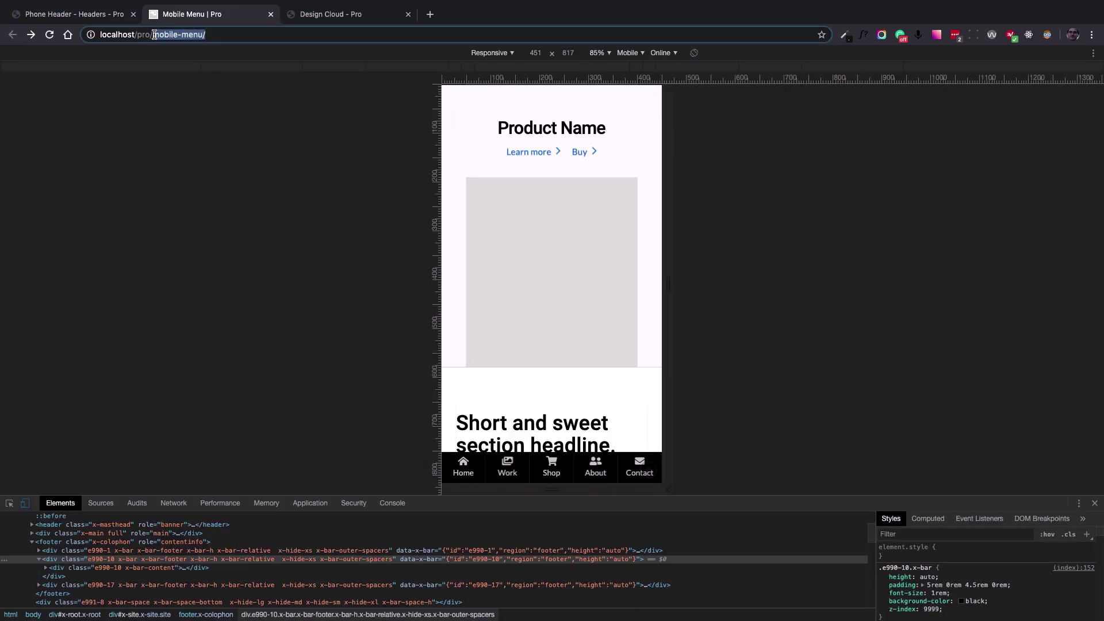
text(phoin)
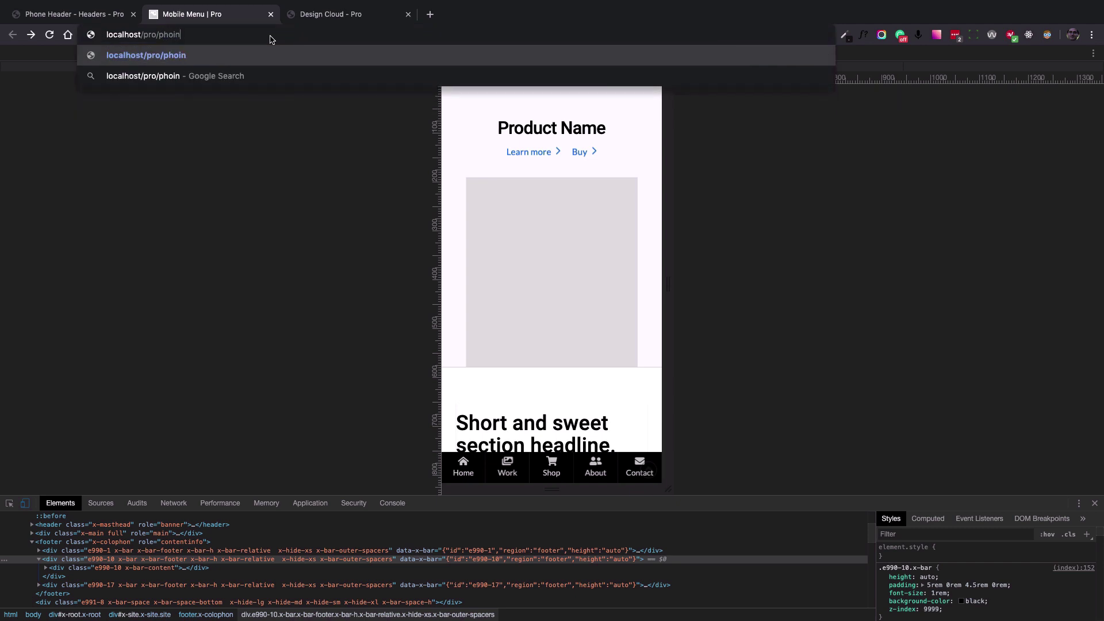
key(BackSpace)
key(BackSpace)
text(ne-page)
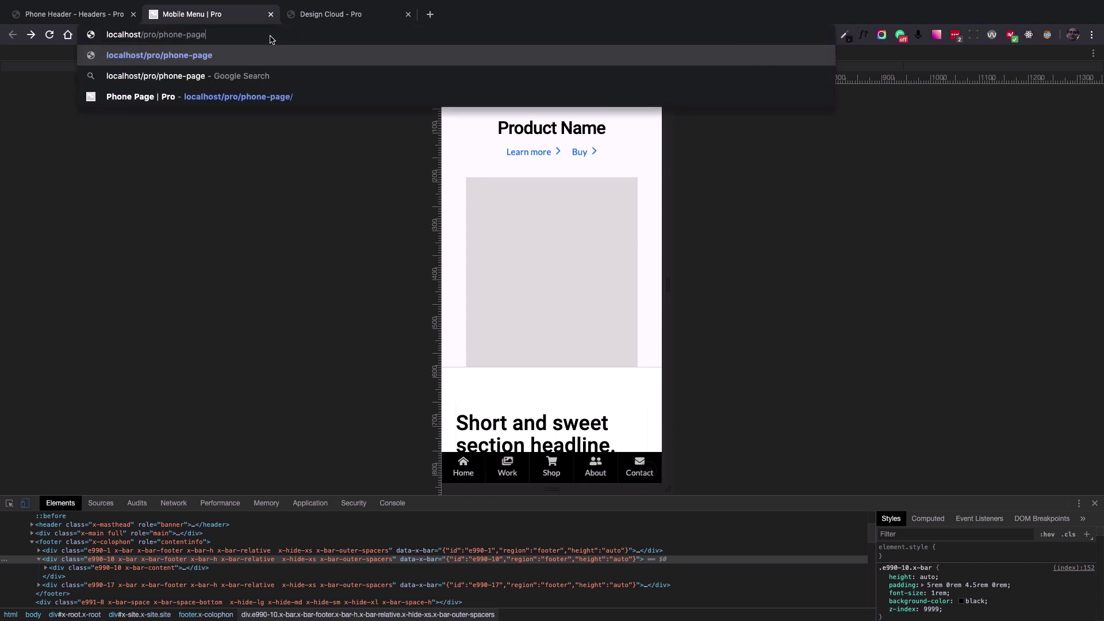
key(Return)
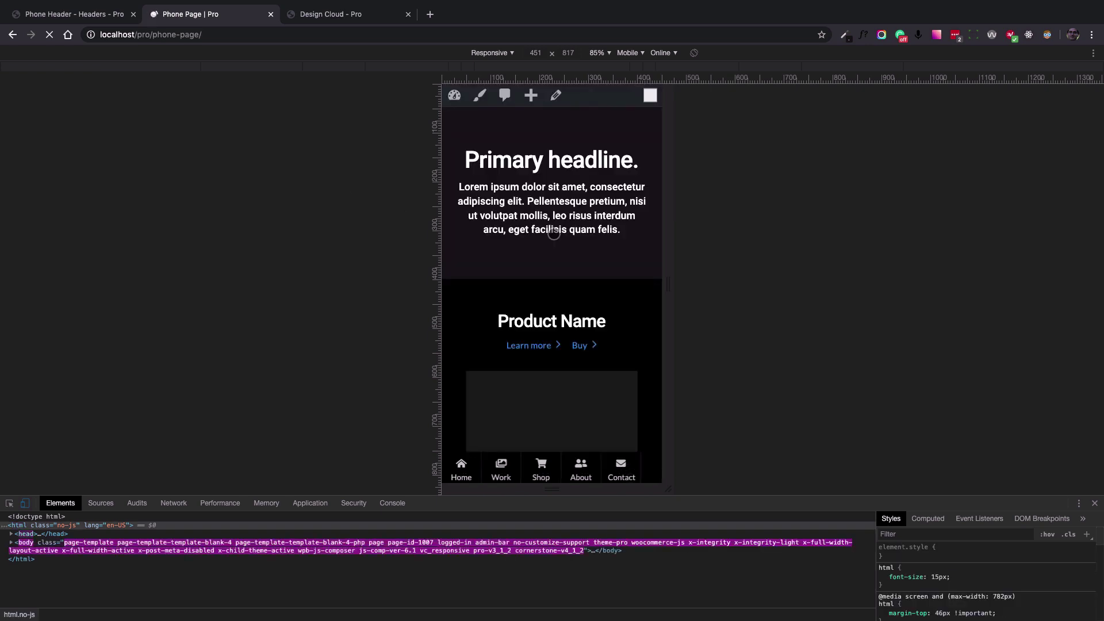
Check the live page's bottom menu at phone width, then with the responsive viewport resized to 1016 px and 404 px wide.
scroll(553, 232, down, 15)
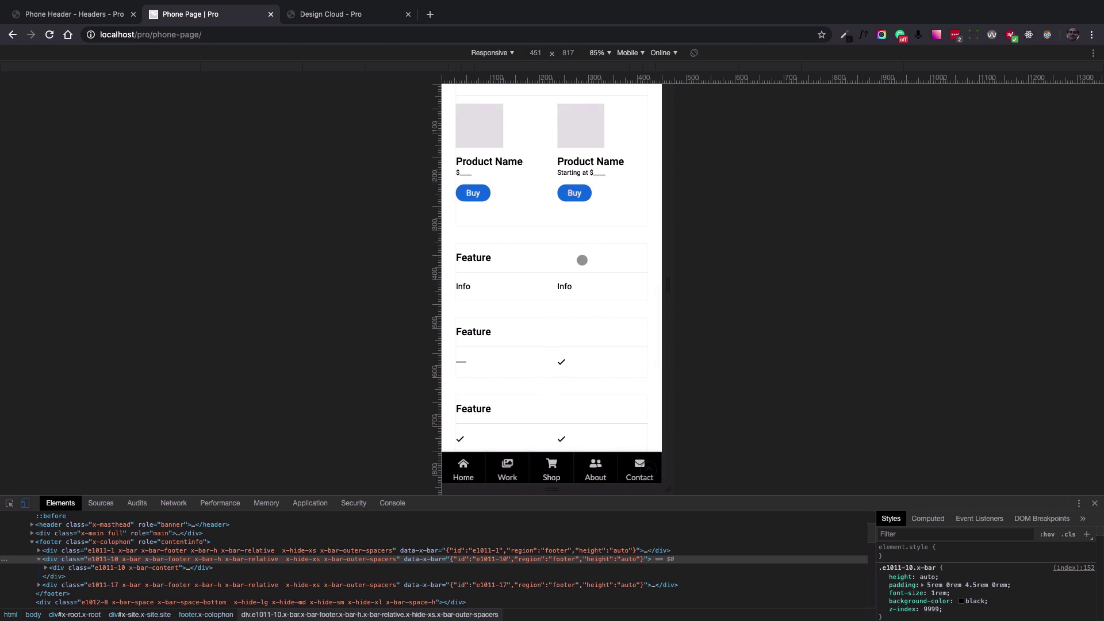
scroll(582, 260, down, 10)
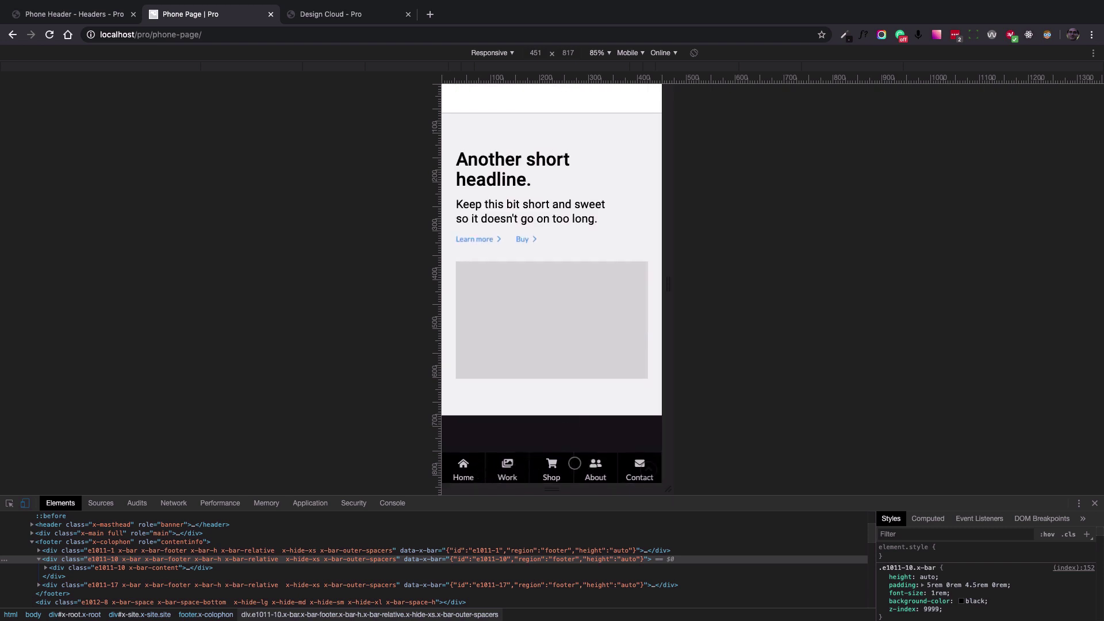
scroll(586, 362, up, 10)
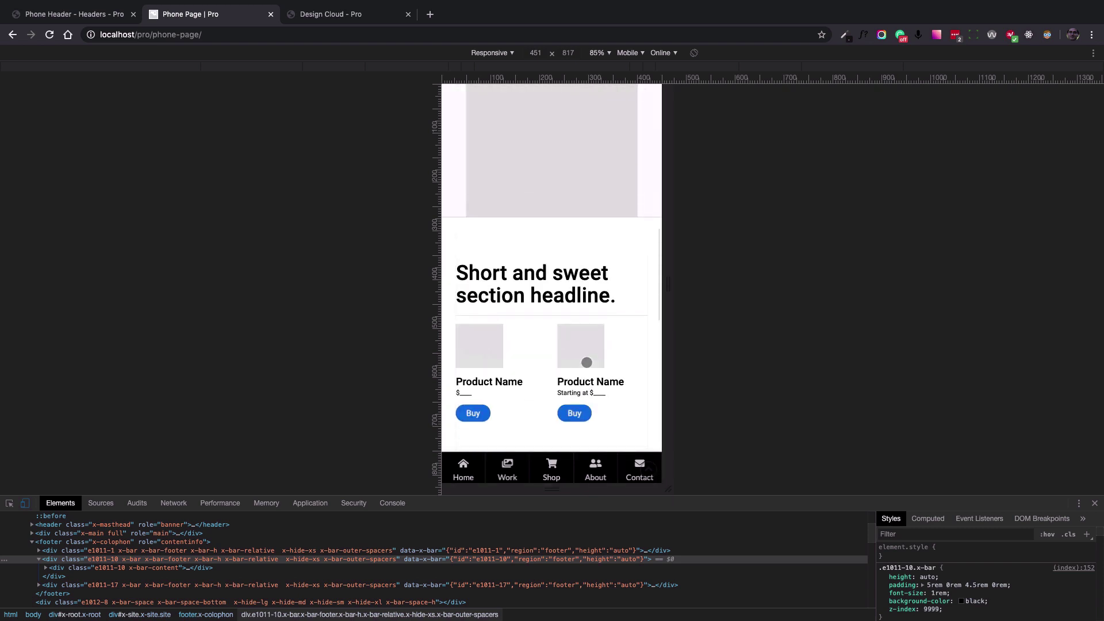
drag(667, 283, 806, 302)
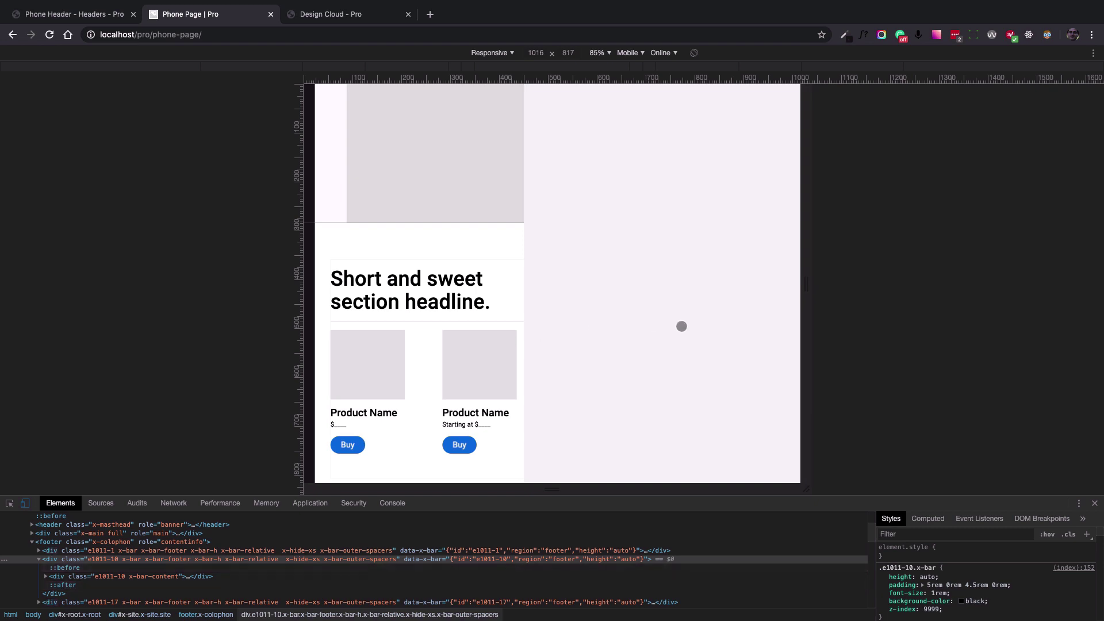
scroll(692, 326, up, 10)
scroll(693, 329, down, 2)
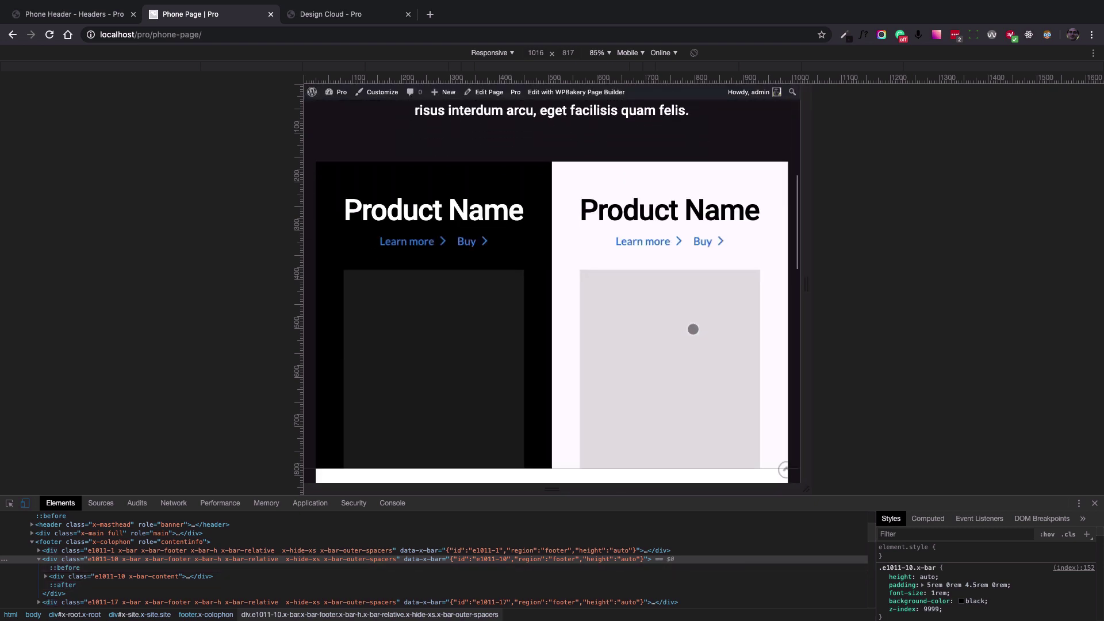
scroll(692, 328, up, 3)
scroll(692, 329, down, 3)
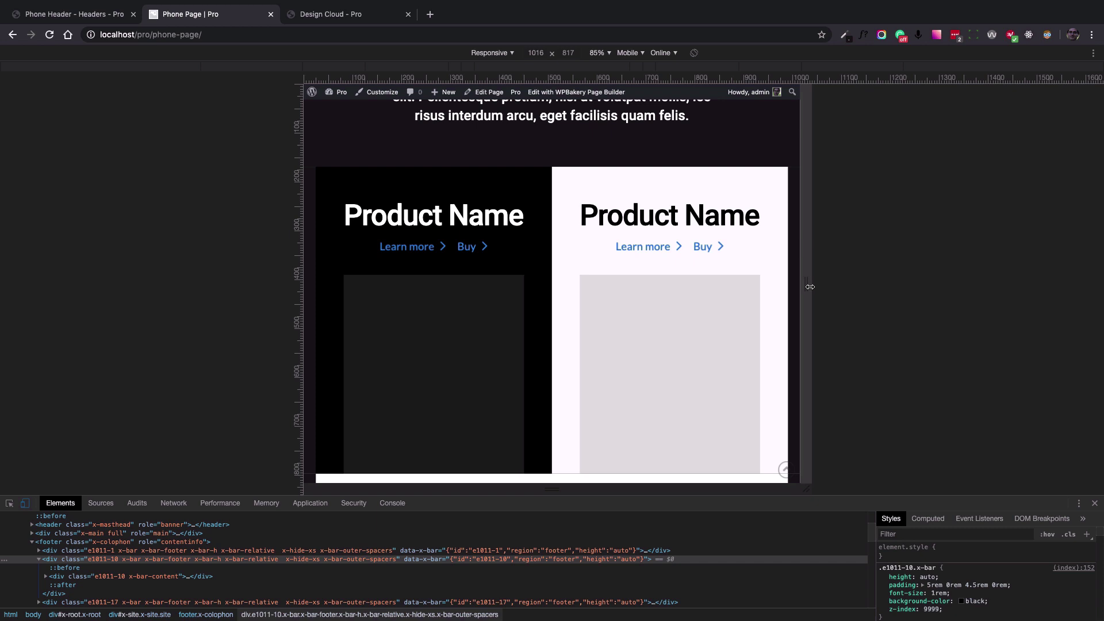
drag(807, 286, 651, 286)
scroll(566, 286, down, 6)
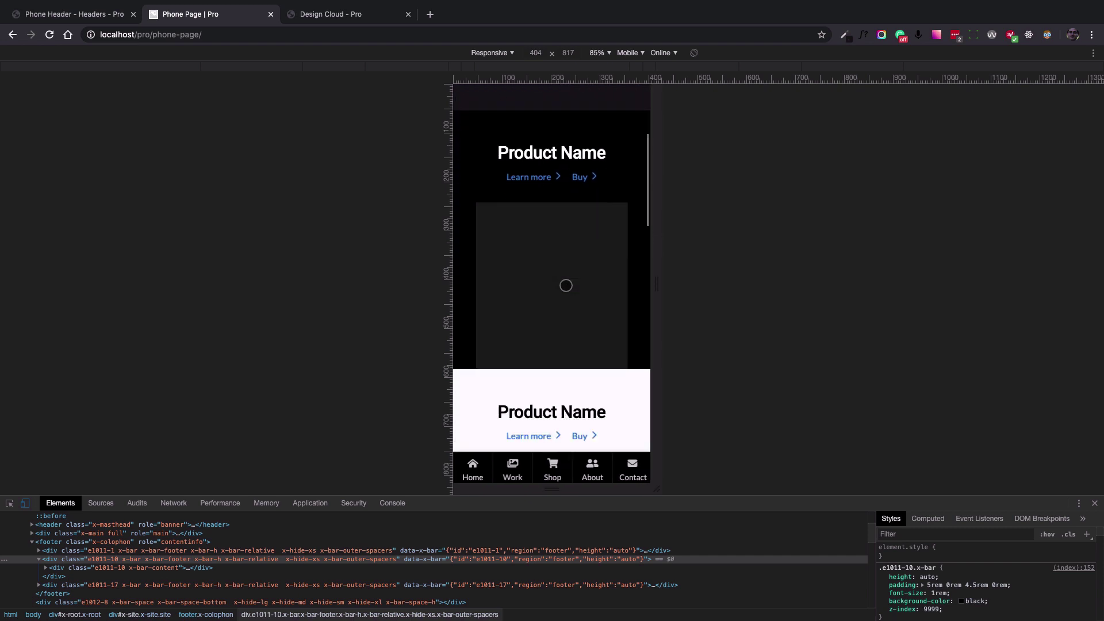